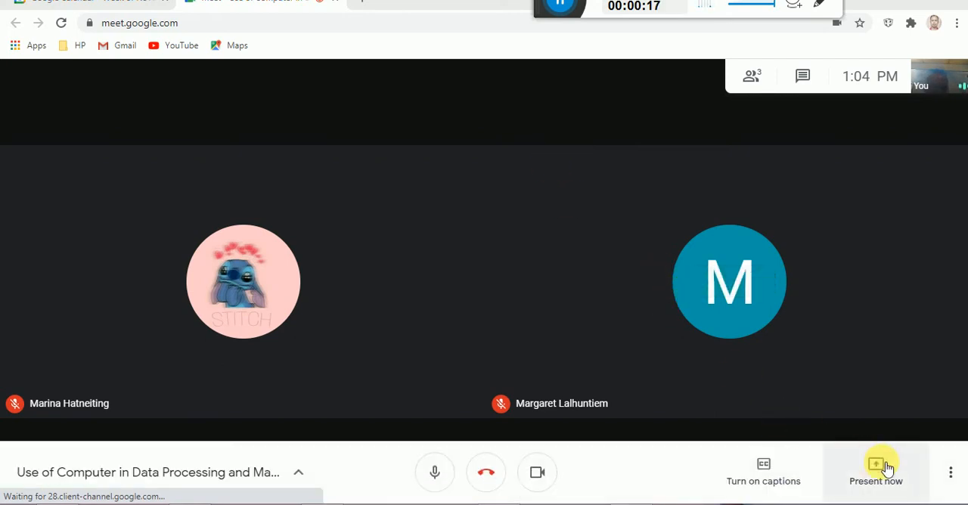
# Present the entire screen to the meeting and hide the screen-sharing notice.
pyautogui.click(879, 462)
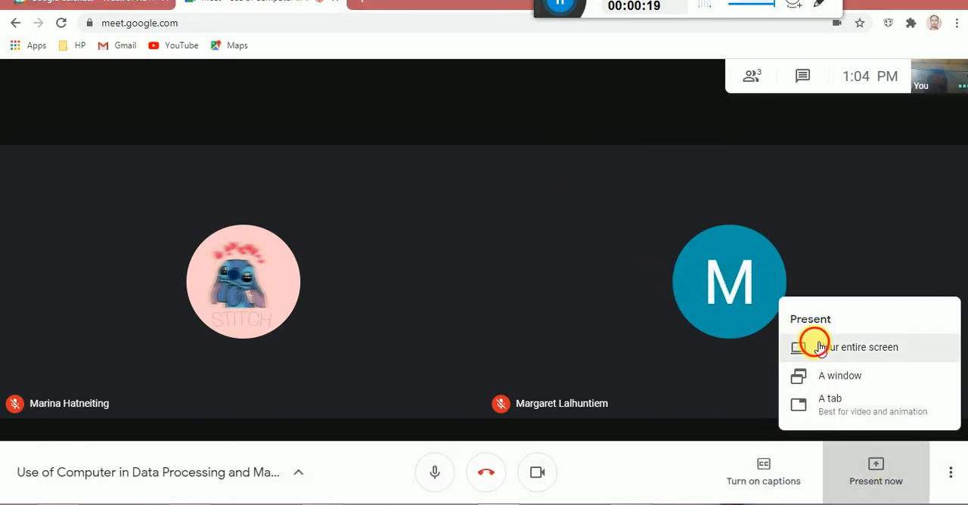
pyautogui.click(799, 348)
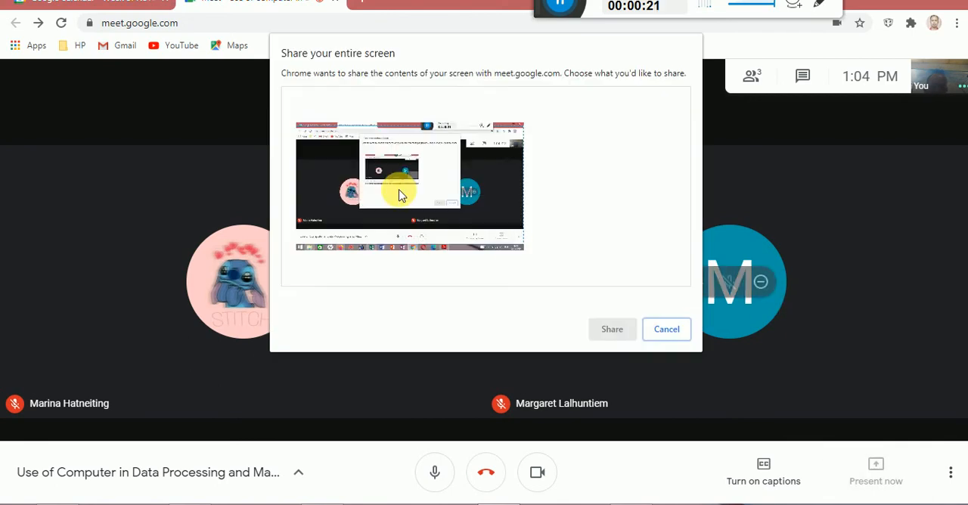
pyautogui.click(511, 244)
pyautogui.click(613, 330)
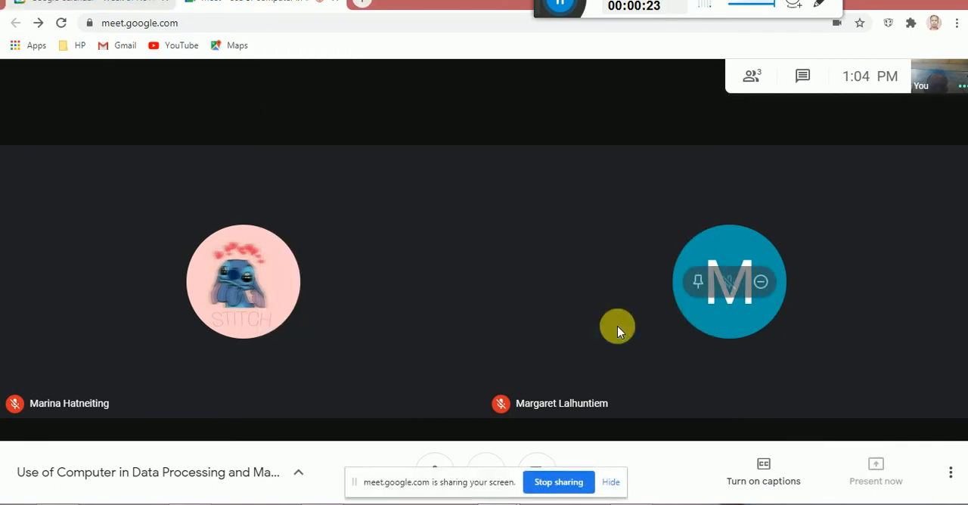
pyautogui.click(609, 478)
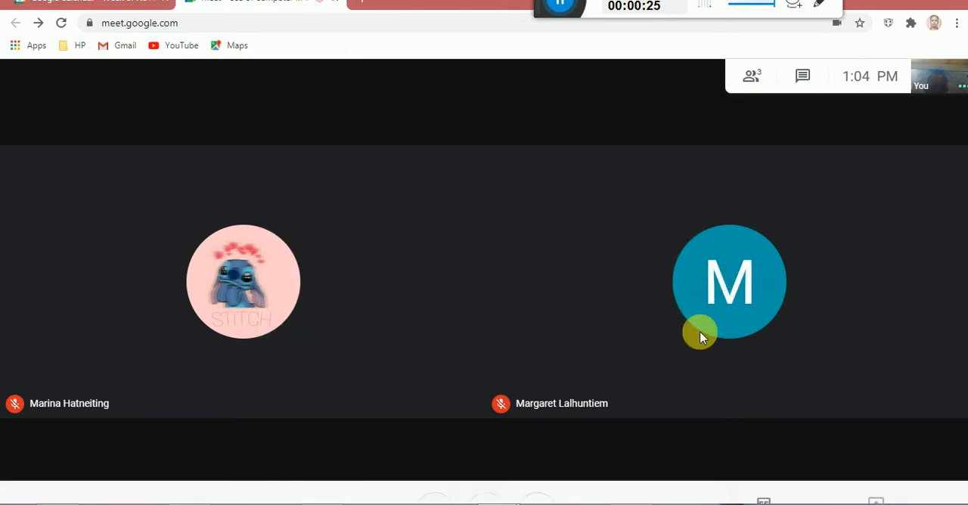
pyautogui.moveTo(699, 335)
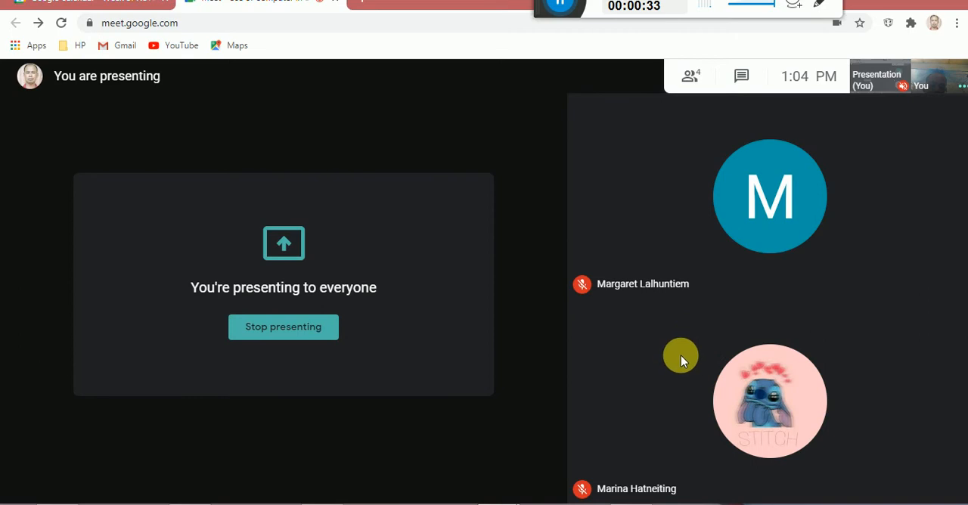
# Switch to the textbook PDF and review the Construction of Graphs section on page 10, down to the box on data types and graphical methods.
pyautogui.click(626, 504)
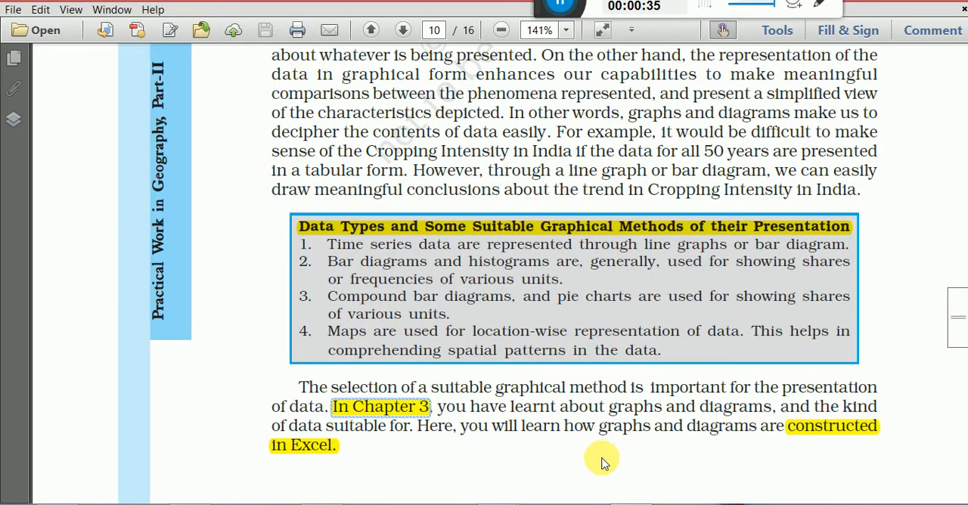
pyautogui.scroll(5, 500, 281)
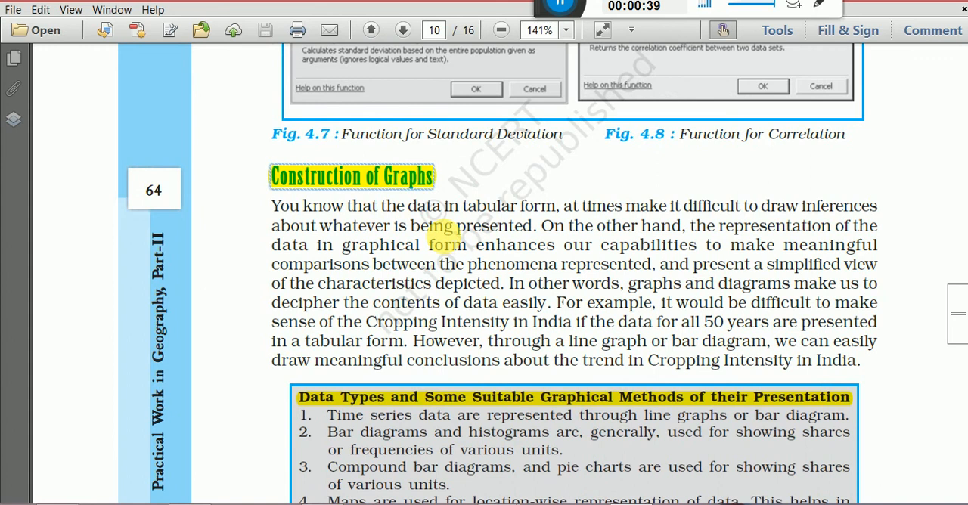
pyautogui.scroll(-1, 443, 227)
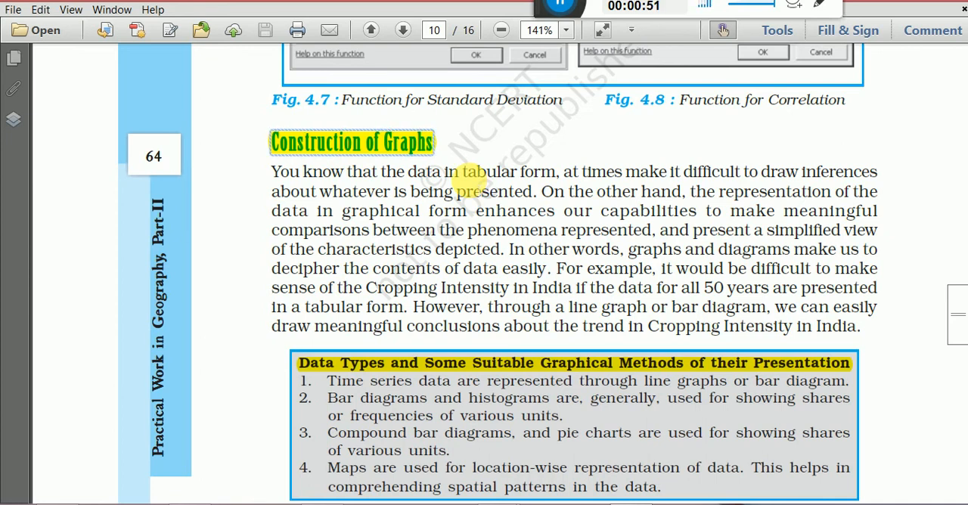
pyautogui.scroll(-2, 462, 178)
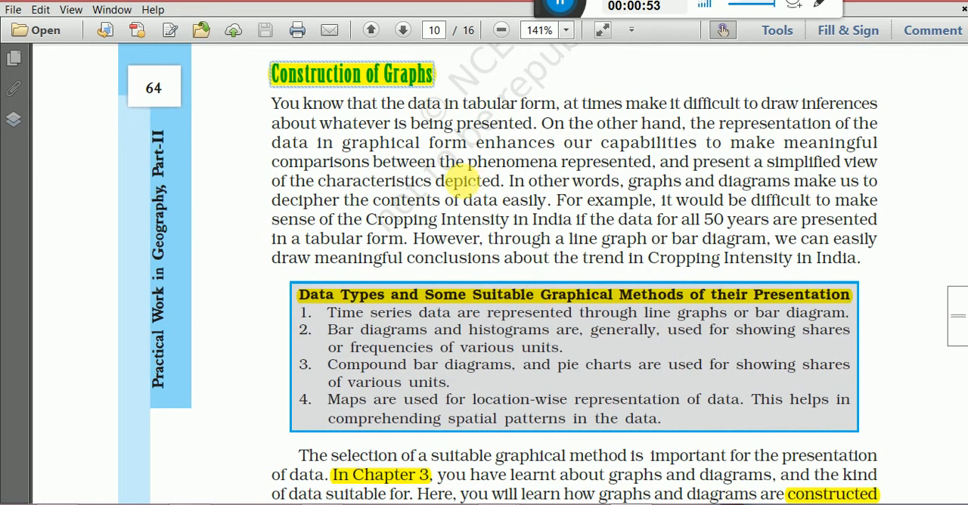
pyautogui.scroll(-2, 405, 240)
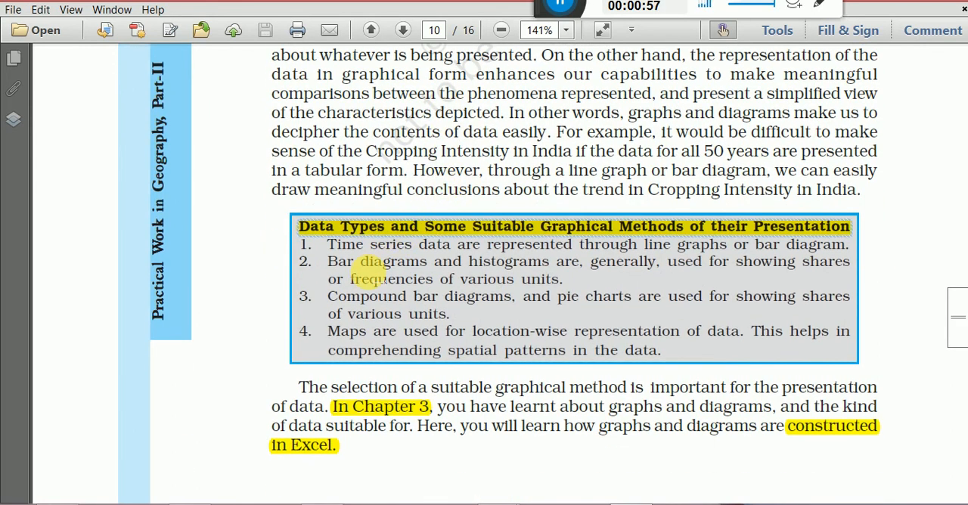
pyautogui.scroll(-1, 378, 272)
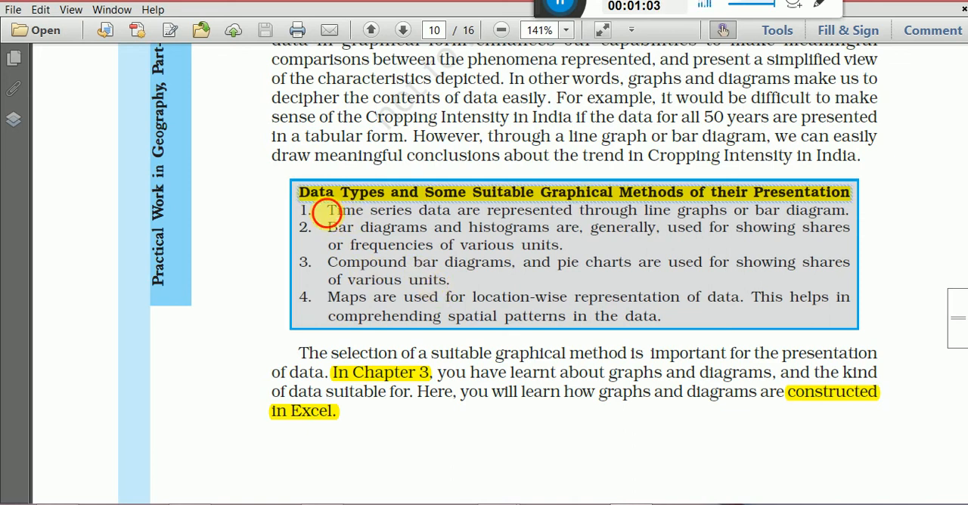
# Point out the time series, bar diagram and histogram, and compound bar and pie chart phrases in the box by selecting each in turn.
pyautogui.moveTo(328, 210); pyautogui.dragTo(559, 212)
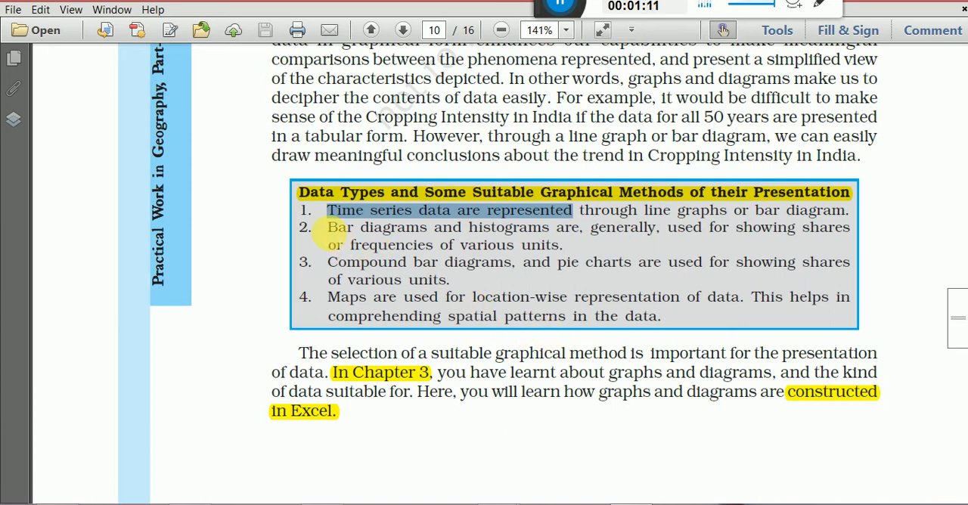
pyautogui.moveTo(329, 227); pyautogui.dragTo(549, 227)
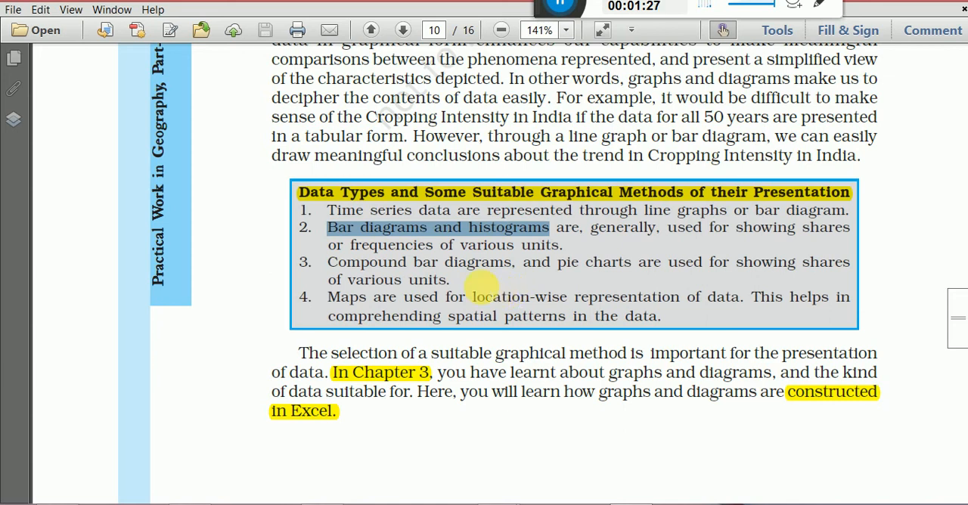
pyautogui.moveTo(327, 262); pyautogui.dragTo(461, 245)
pyautogui.moveTo(337, 262); pyautogui.dragTo(631, 261)
pyautogui.scroll(-1, 589, 316)
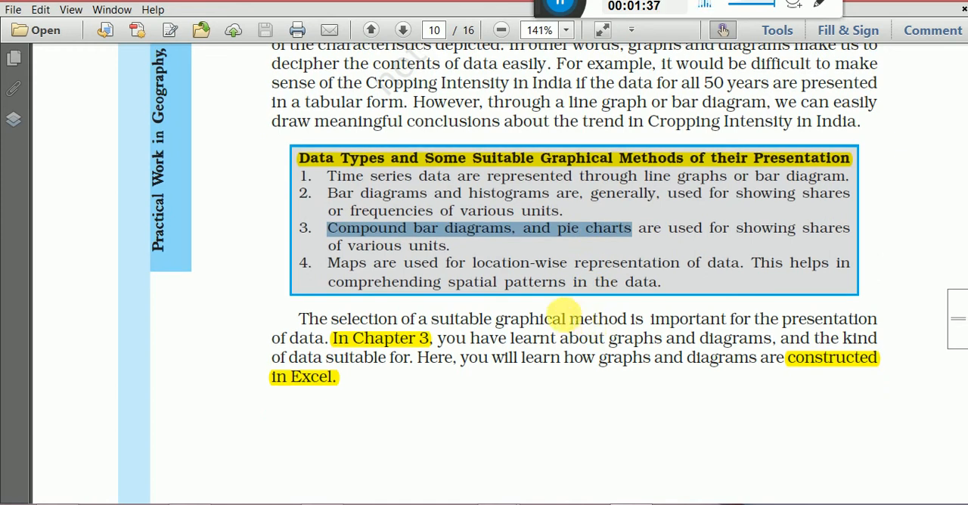
# Go back to the meeting, admit the waiting participant, and return to the textbook PDF.
pyautogui.click(907, 1)
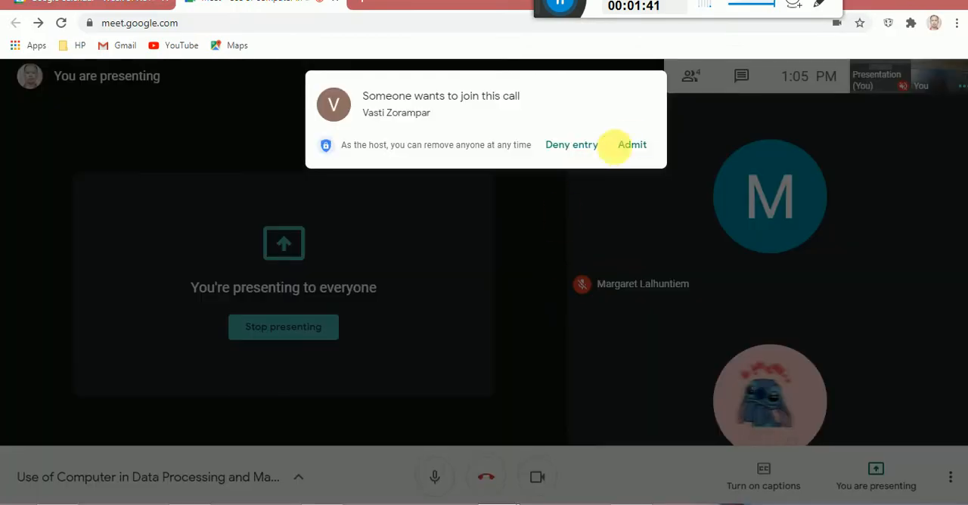
pyautogui.click(630, 144)
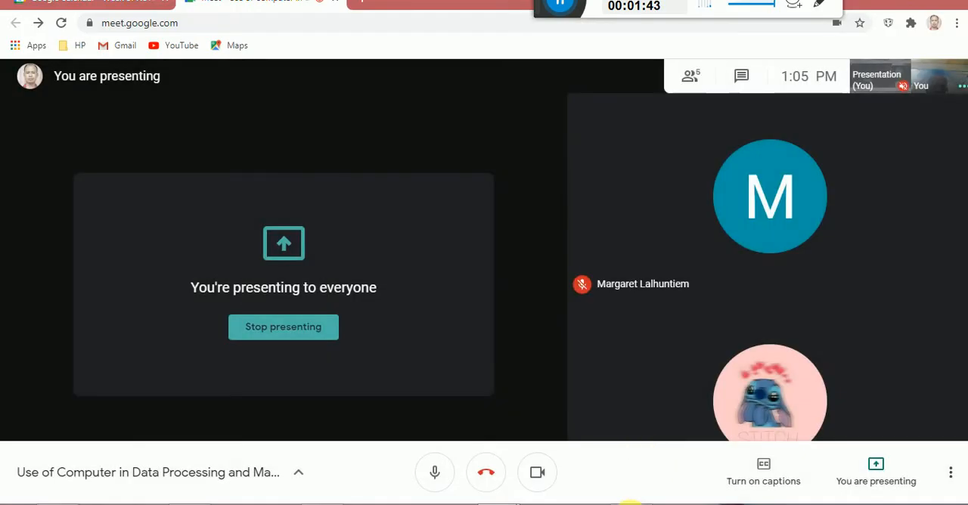
pyautogui.click(627, 502)
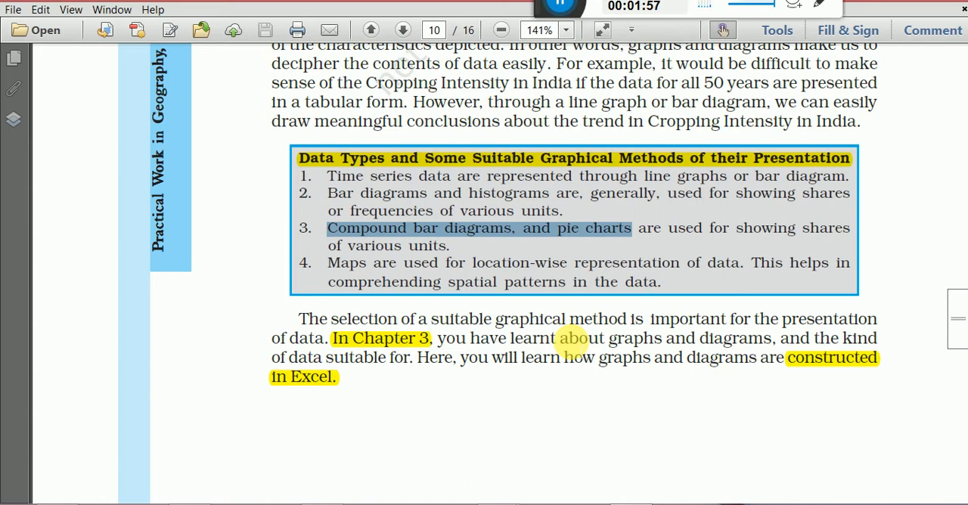
# Read on from the end of page 10 through the bar diagram construction steps on page 11, including Fig. 4.9 and the Chart Wizard instructions.
pyautogui.scroll(-3, 563, 347)
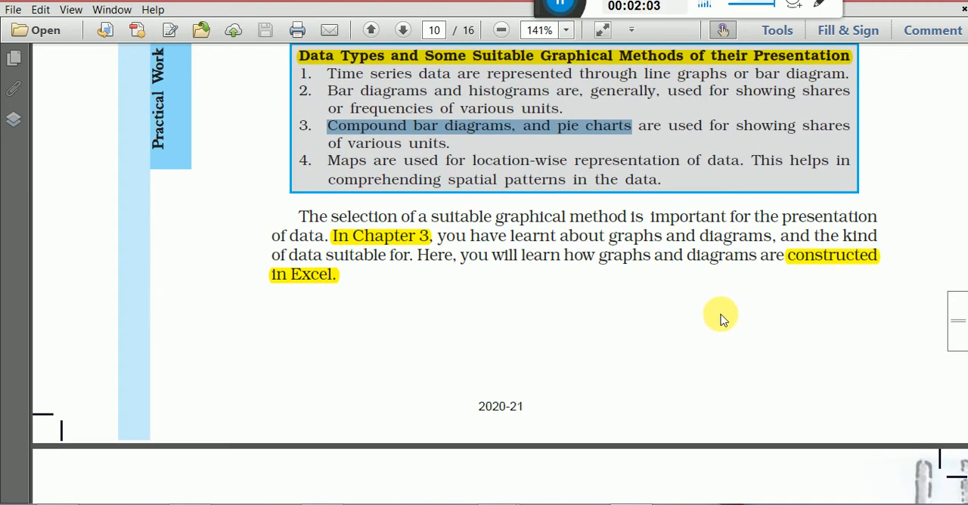
pyautogui.click(808, 261)
pyautogui.scroll(-6, 611, 336)
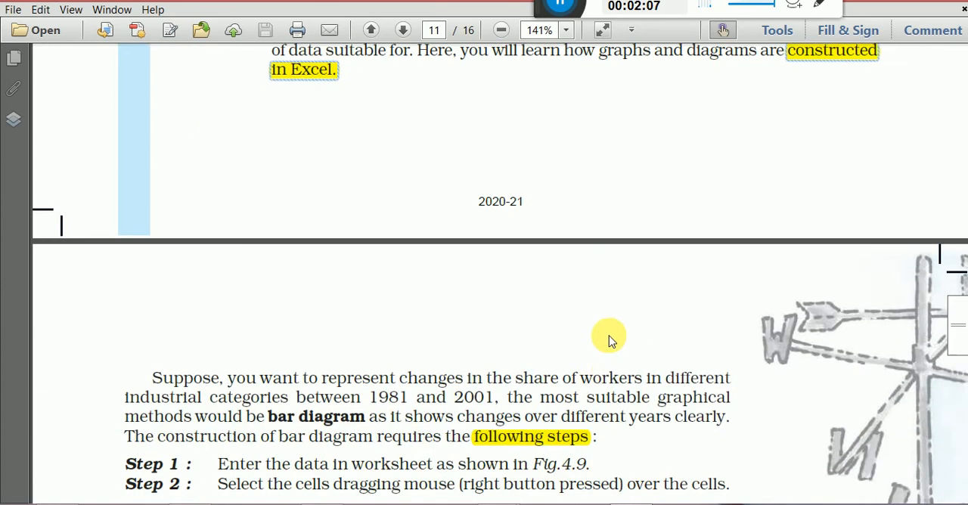
pyautogui.scroll(-5, 610, 336)
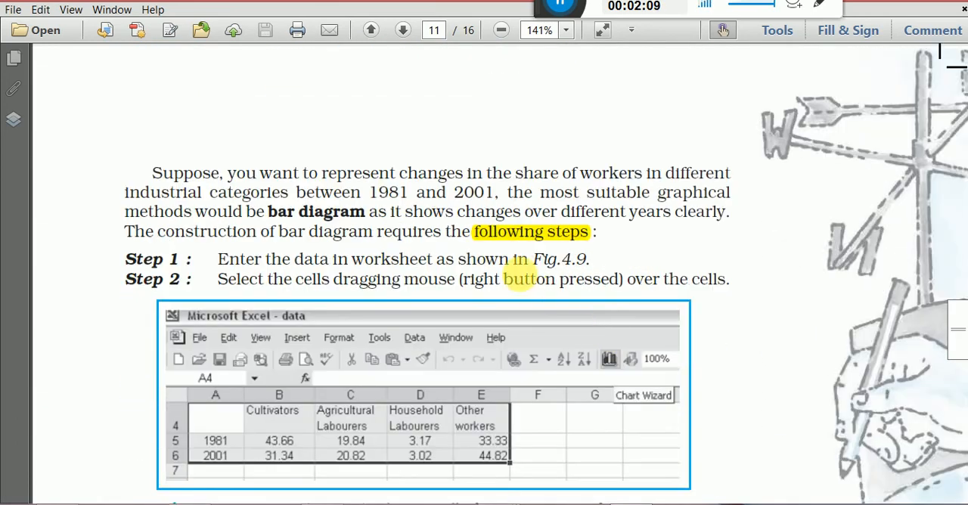
pyautogui.click(505, 234)
pyautogui.scroll(-3, 487, 263)
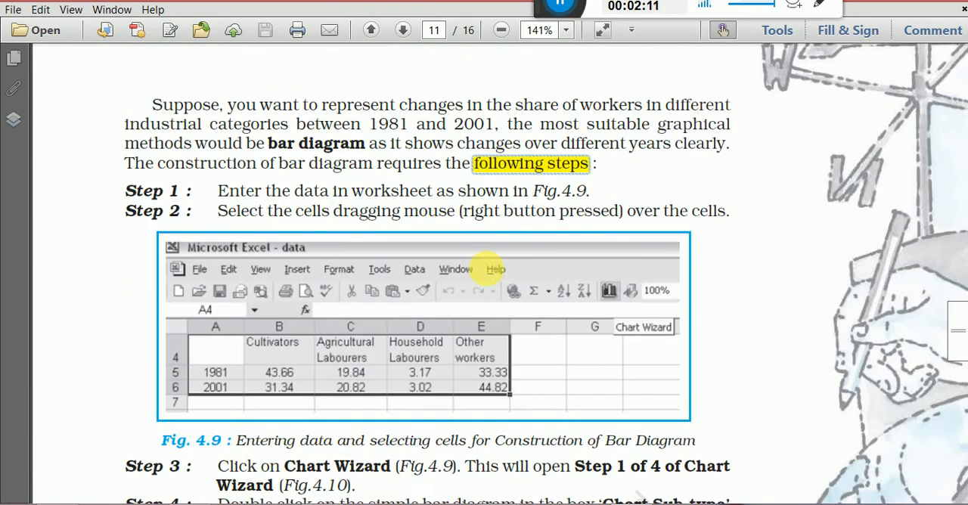
pyautogui.scroll(-1, 453, 296)
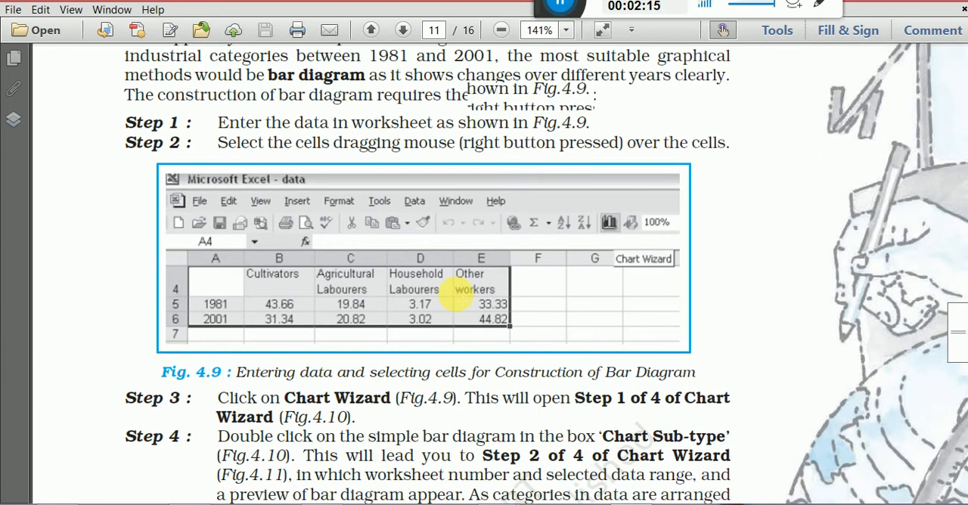
pyautogui.scroll(-1, 454, 296)
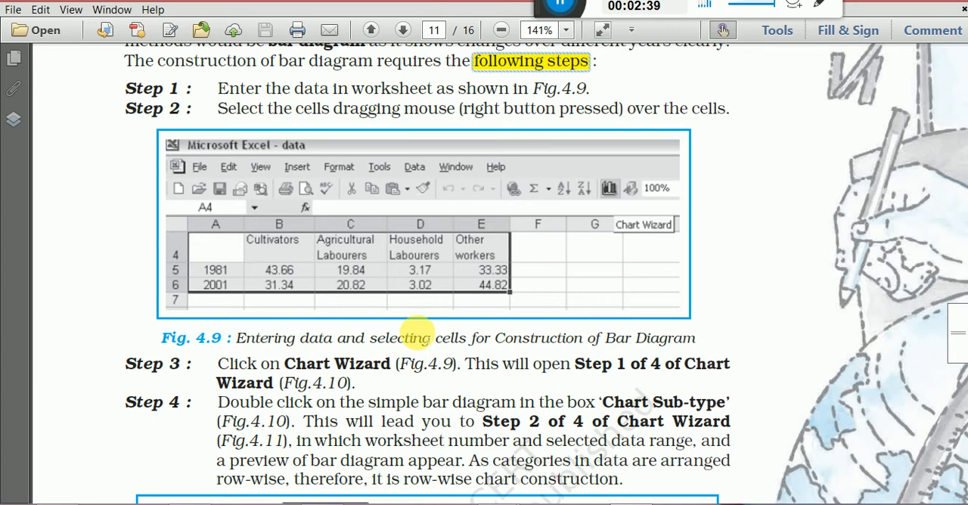
pyautogui.scroll(-2, 401, 351)
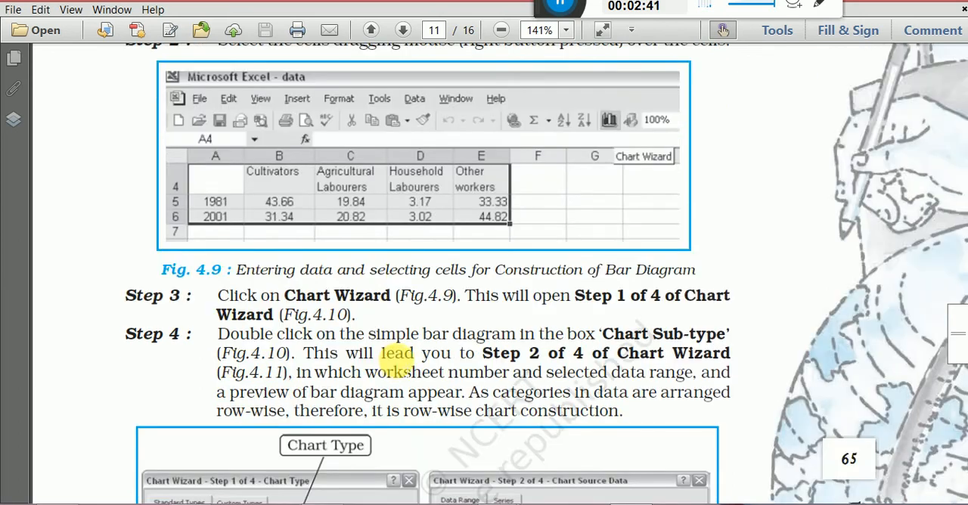
pyautogui.scroll(-4, 397, 353)
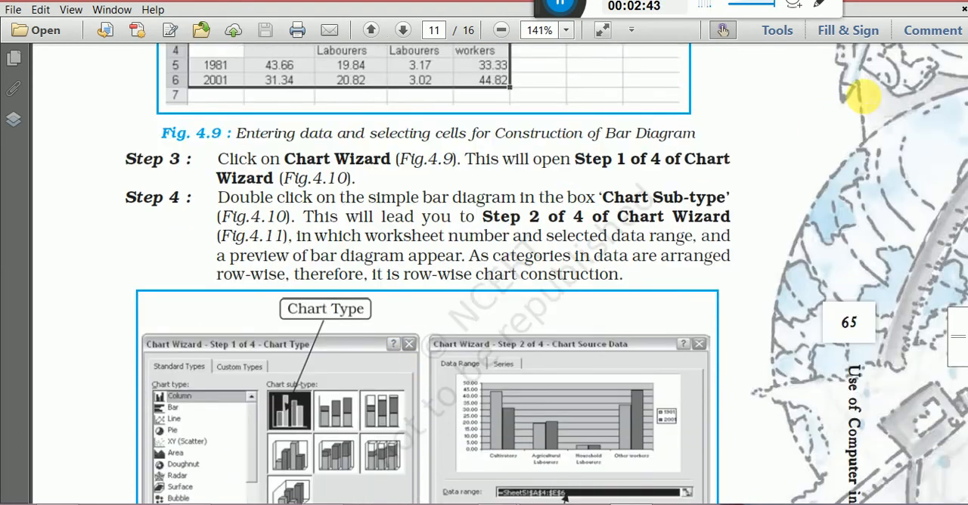
# Switch to the Online class workbook in Excel and select the urbanisation table's title in cell A1 of the LINE GRAPH sheet.
pyautogui.click(887, 2)
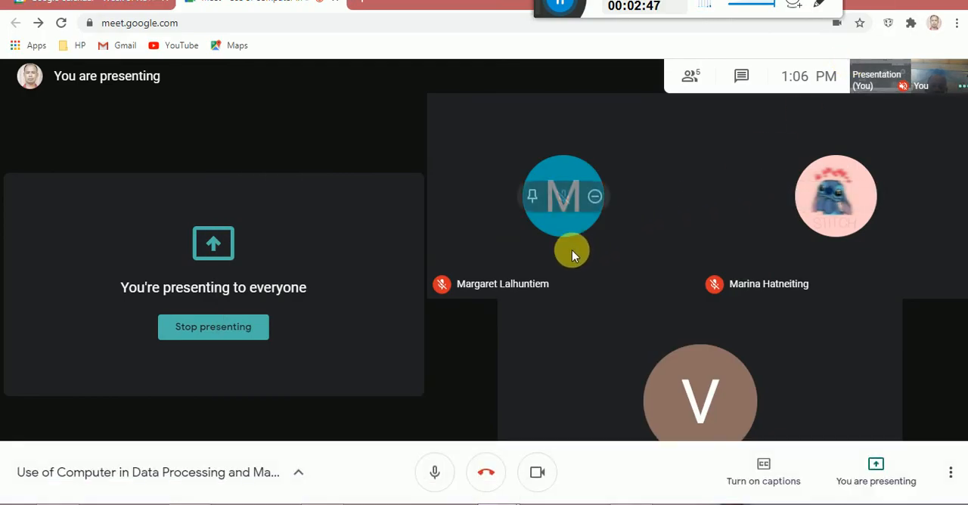
pyautogui.moveTo(321, 504)
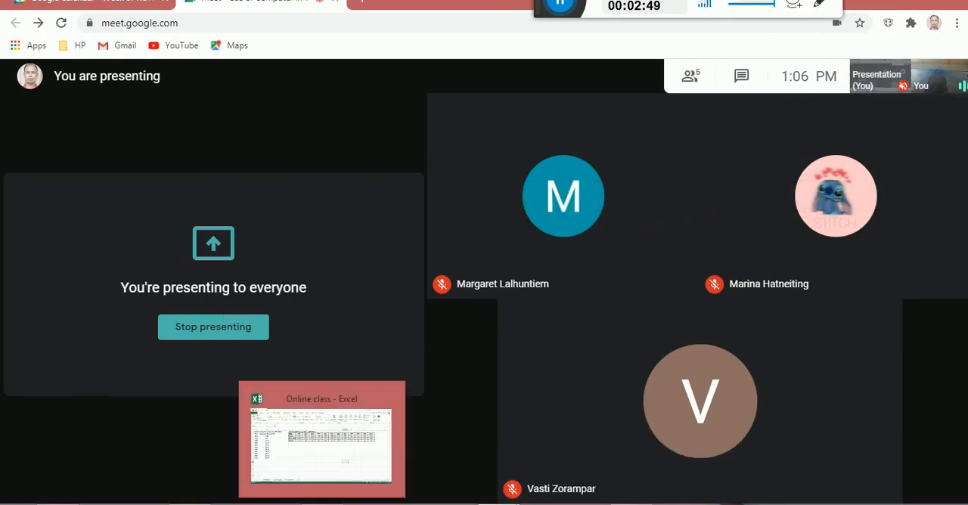
pyautogui.click(321, 504)
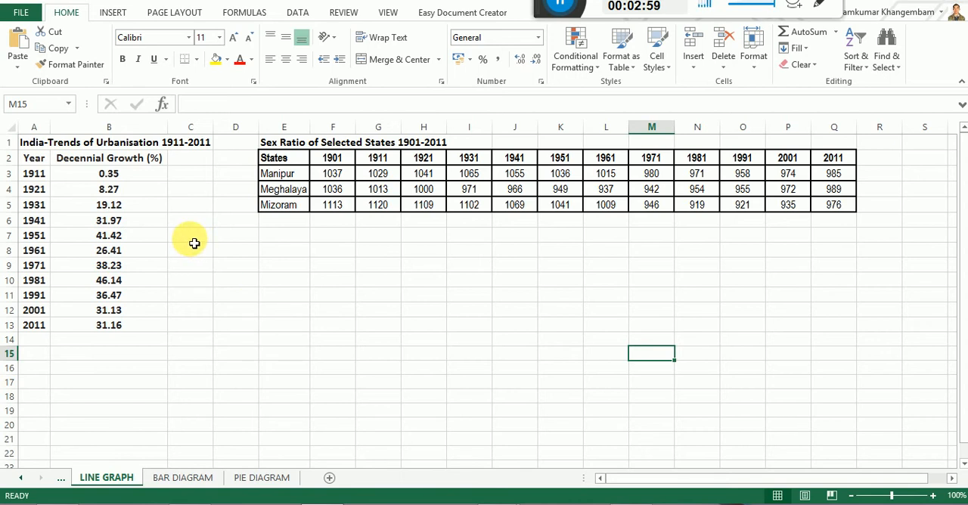
pyautogui.click(90, 142)
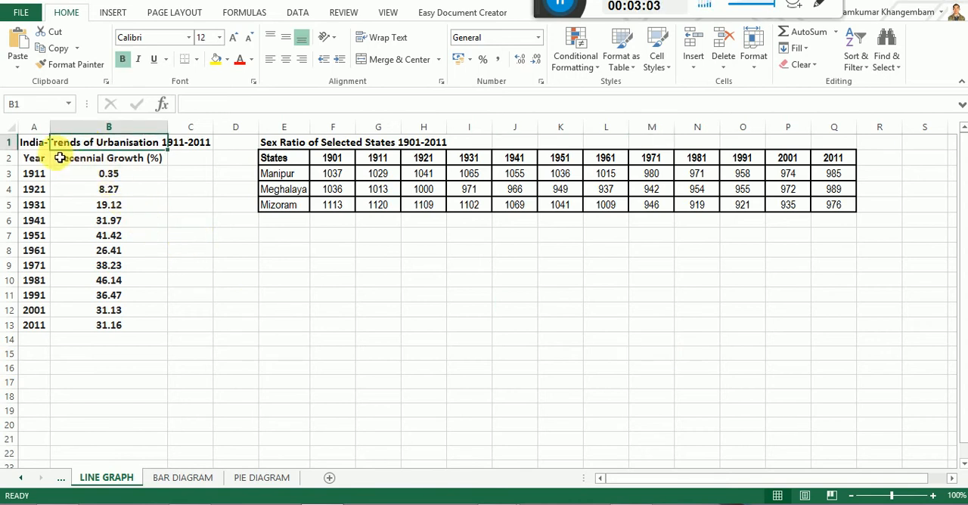
pyautogui.click(31, 142)
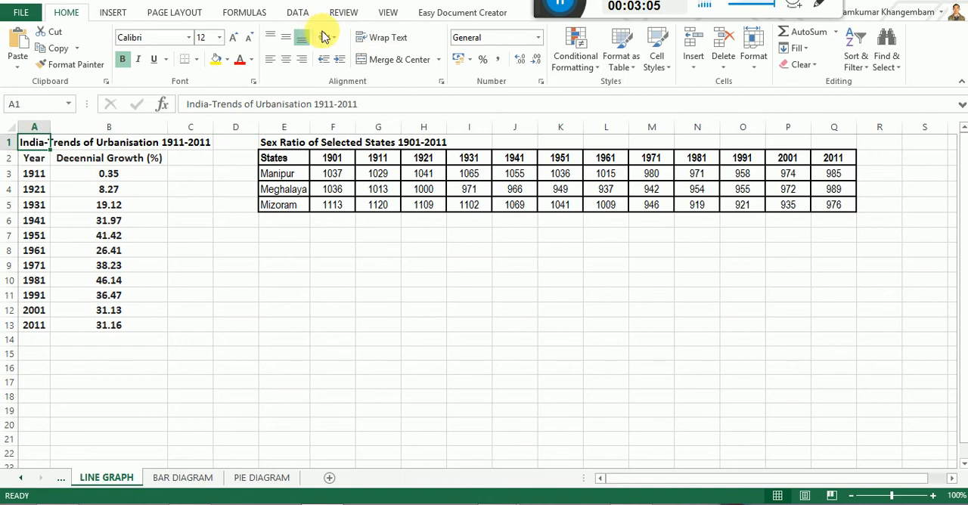
# Set the worksheet's zoom to a custom magnification of 150%.
pyautogui.click(385, 13)
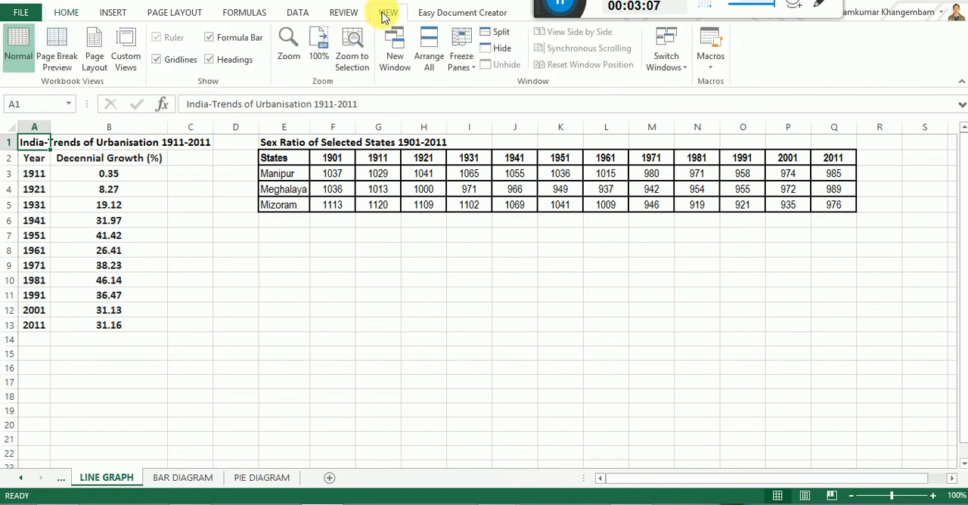
pyautogui.click(288, 44)
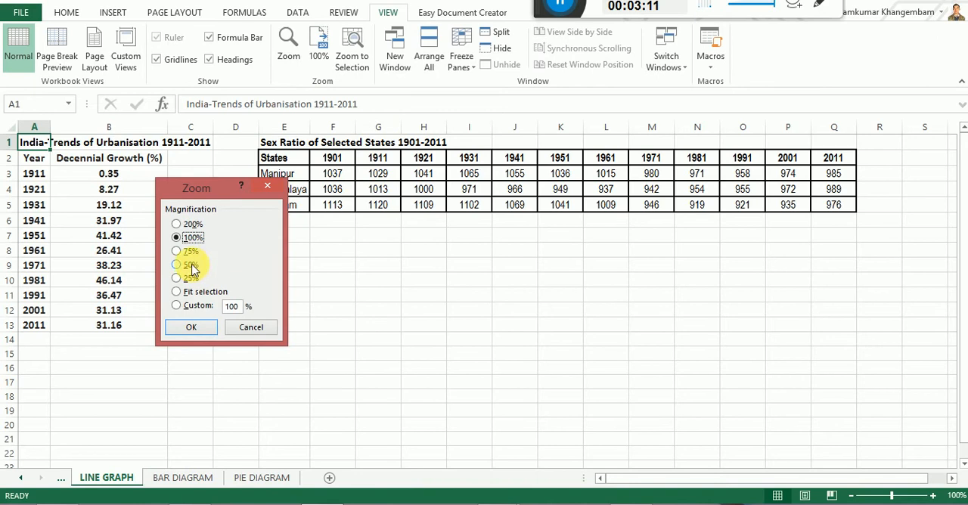
pyautogui.doubleClick(233, 306)
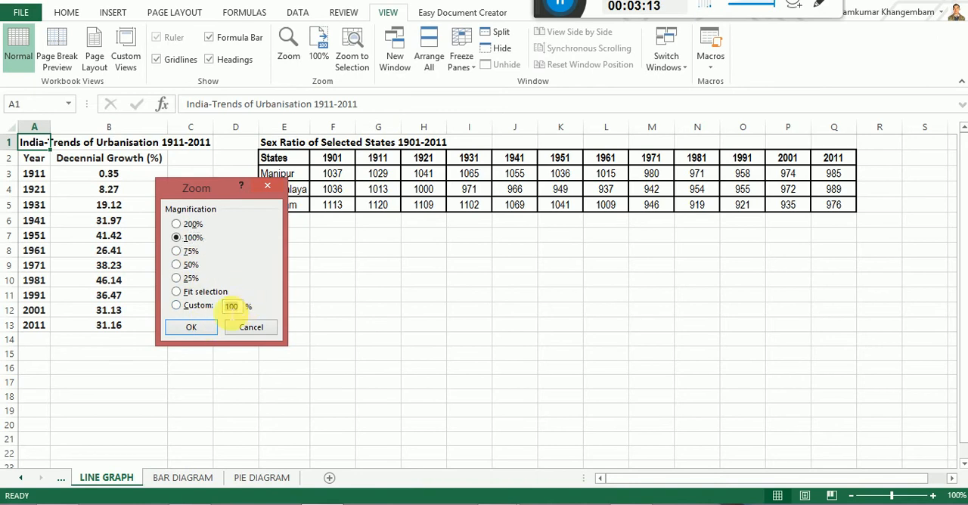
pyautogui.write('1')
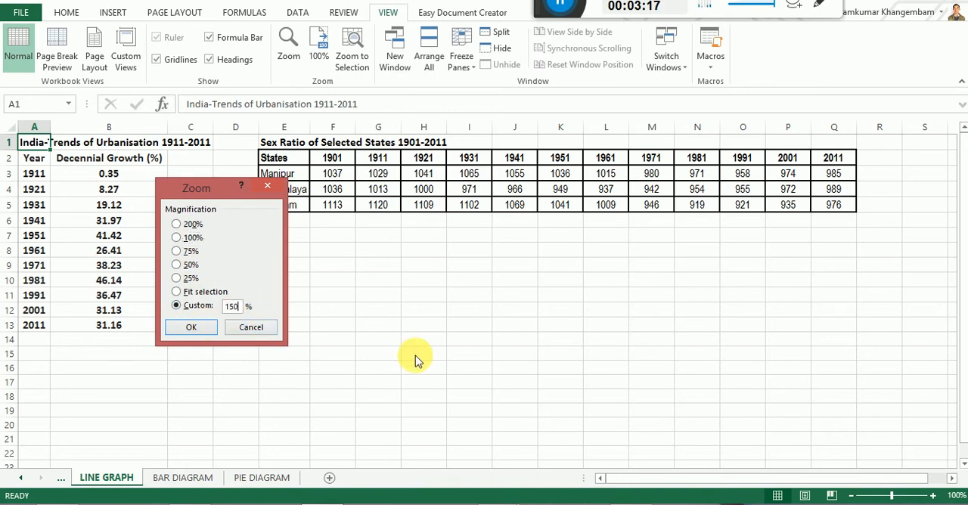
pyautogui.write('50')
pyautogui.press('Return')
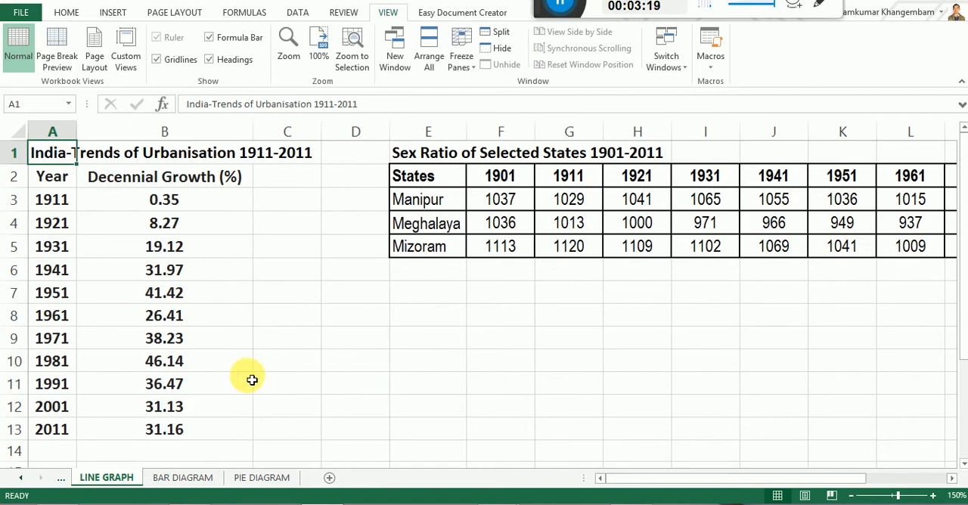
# Examine the Year and Decennial Growth columns and the full Sex Ratio of Selected States table, then return to the urbanisation table.
pyautogui.click(305, 313)
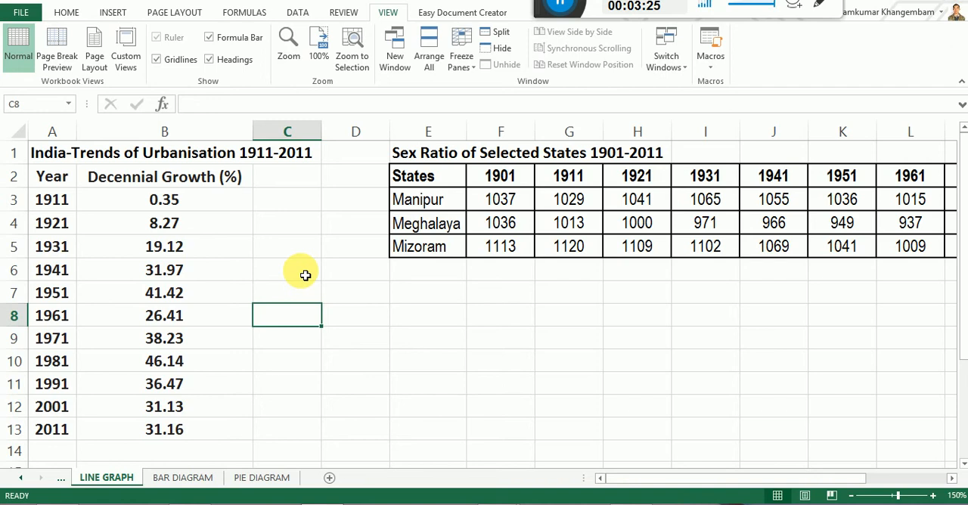
pyautogui.moveTo(52, 180); pyautogui.dragTo(25, 428)
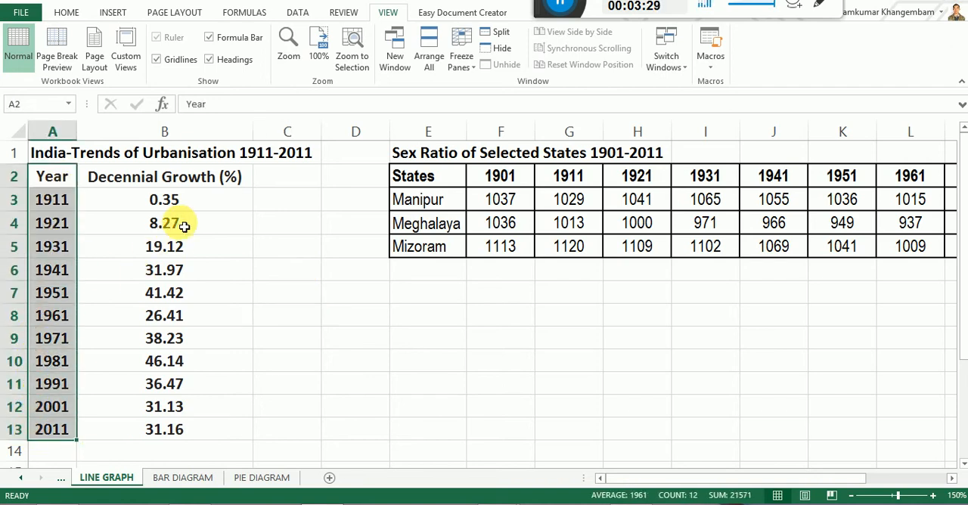
pyautogui.moveTo(197, 201); pyautogui.dragTo(182, 432)
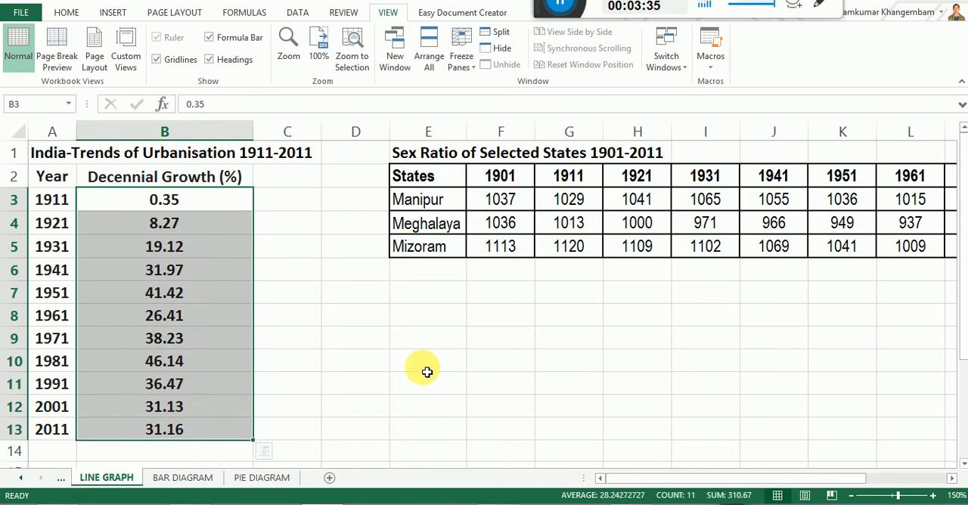
pyautogui.click(428, 371)
pyautogui.moveTo(637, 484); pyautogui.dragTo(722, 479)
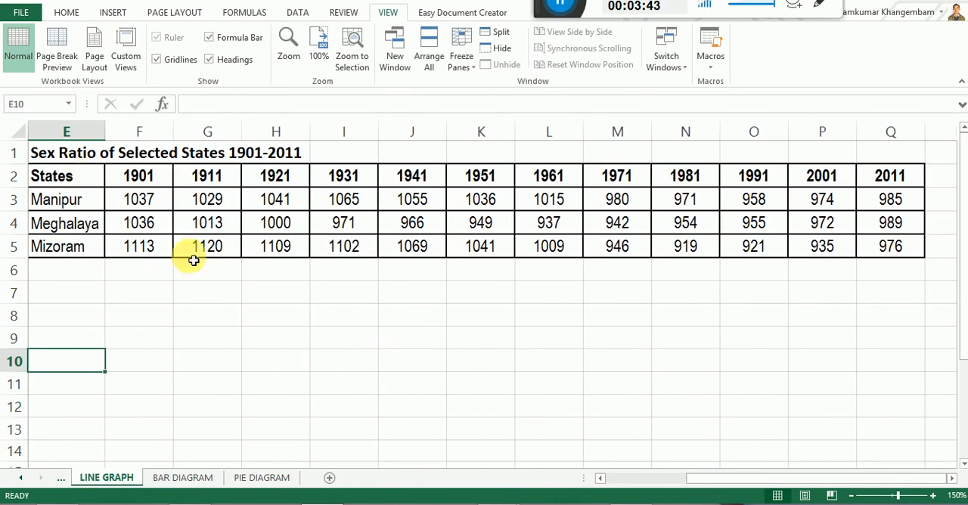
pyautogui.moveTo(697, 478); pyautogui.dragTo(609, 479)
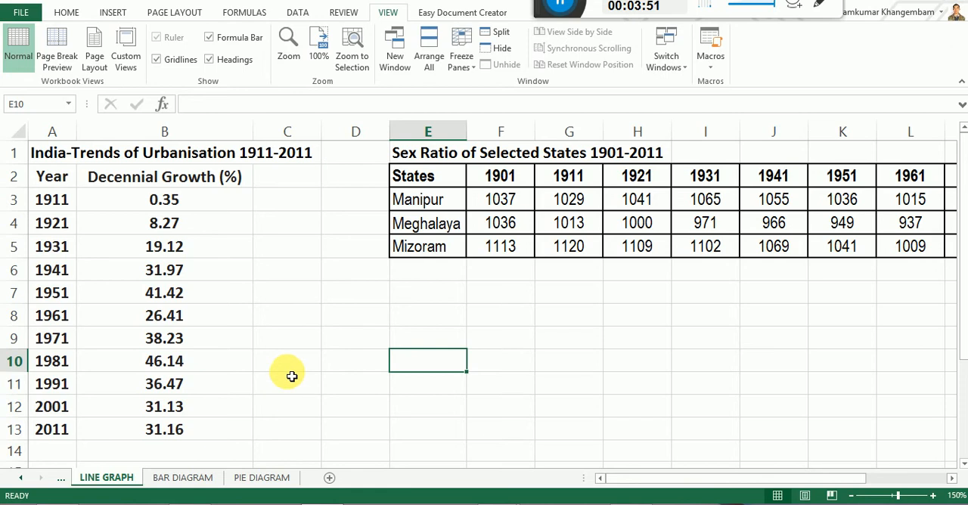
# Select the urbanisation data together with its Year and Decennial Growth (%) headings, cells A2:B13.
pyautogui.click(64, 13)
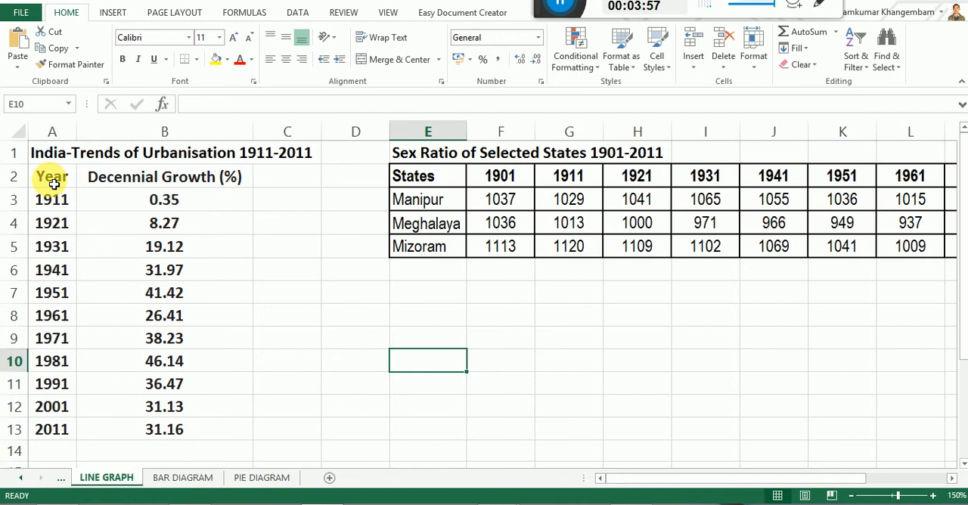
pyautogui.moveTo(54, 184); pyautogui.dragTo(199, 434)
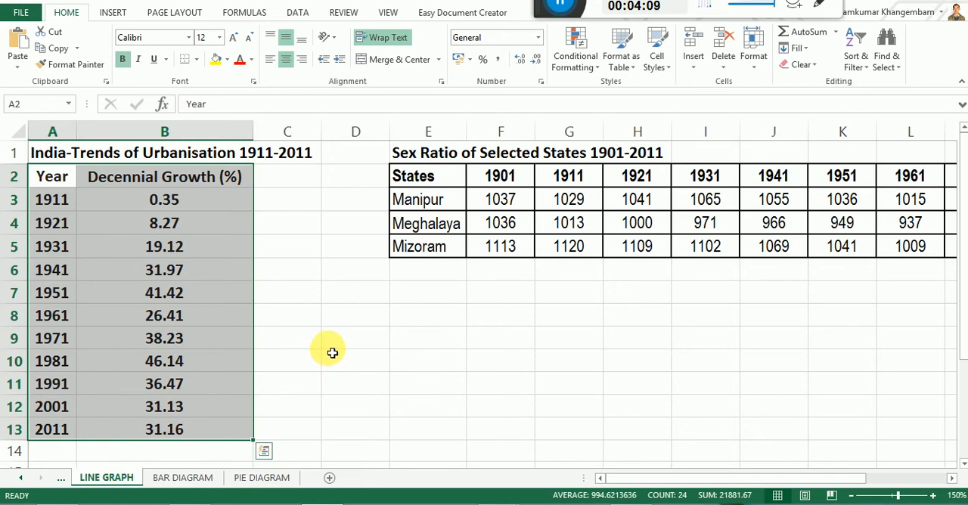
pyautogui.click(289, 182)
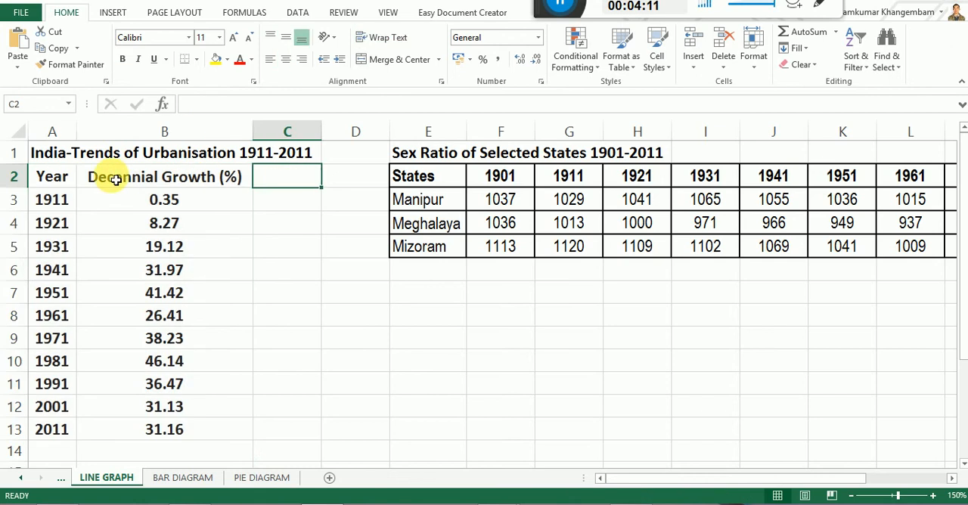
pyautogui.moveTo(62, 180); pyautogui.dragTo(164, 185)
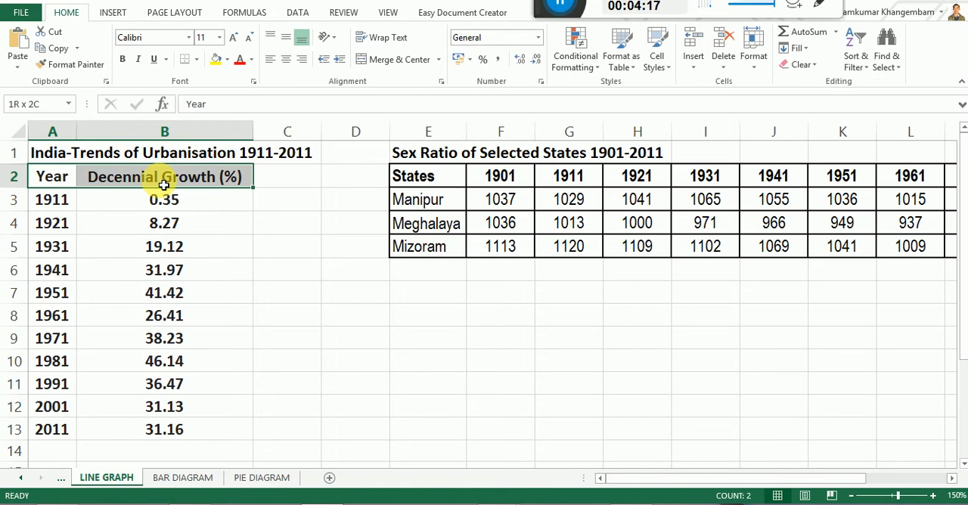
pyautogui.moveTo(163, 185); pyautogui.dragTo(173, 433)
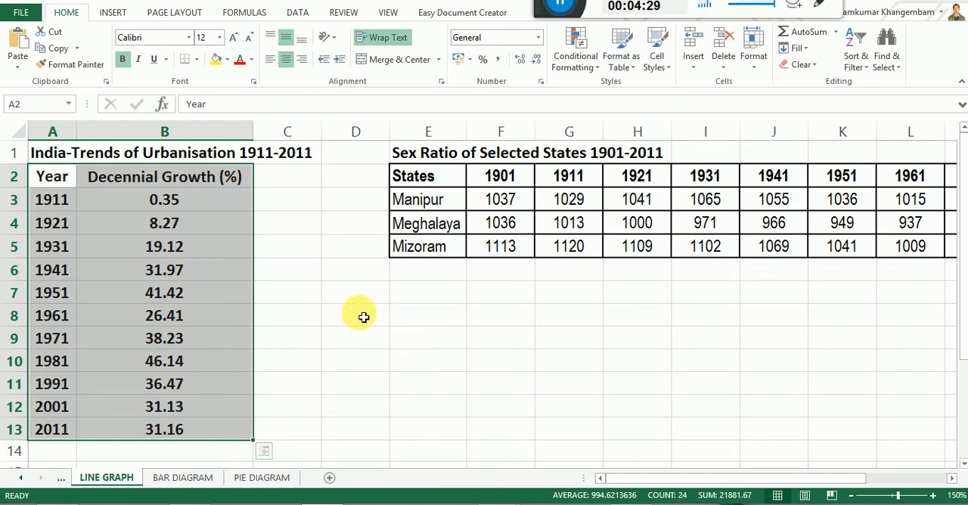
# Insert a line chart plotting Decennial Growth (%) against the years as categories, and apply chart Style 14 to it.
pyautogui.click(113, 13)
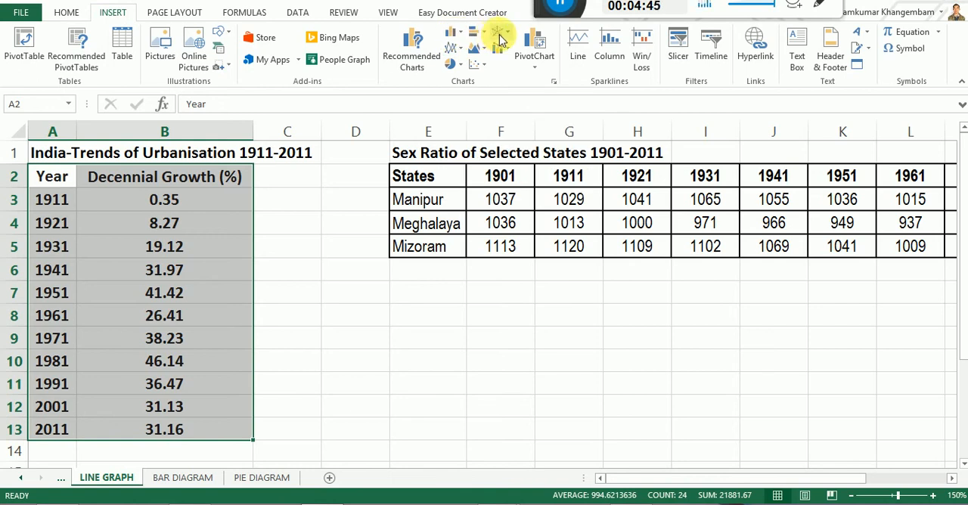
pyautogui.click(454, 50)
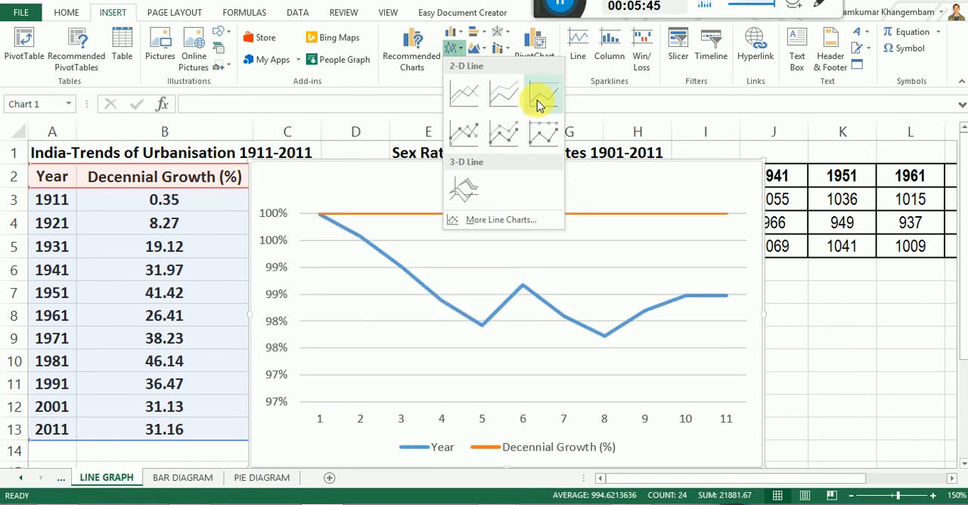
pyautogui.click(498, 221)
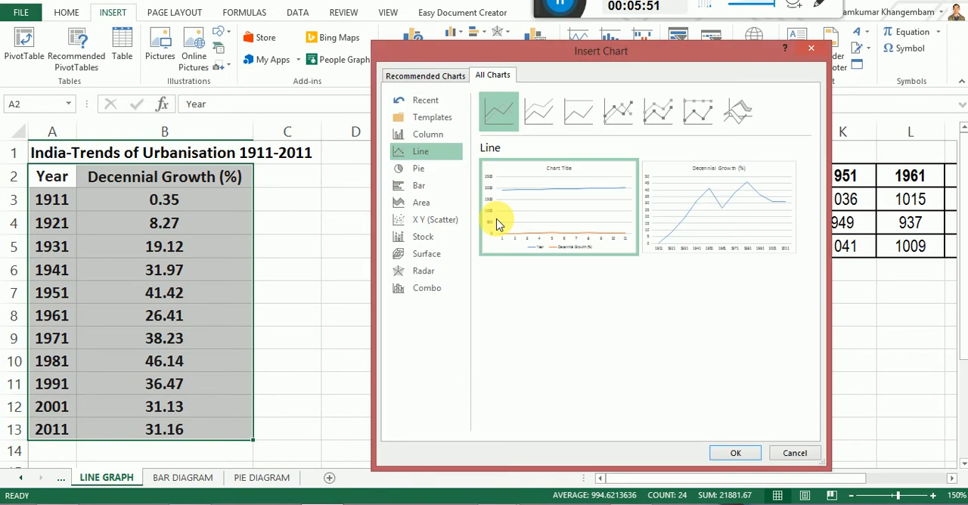
pyautogui.moveTo(658, 220)
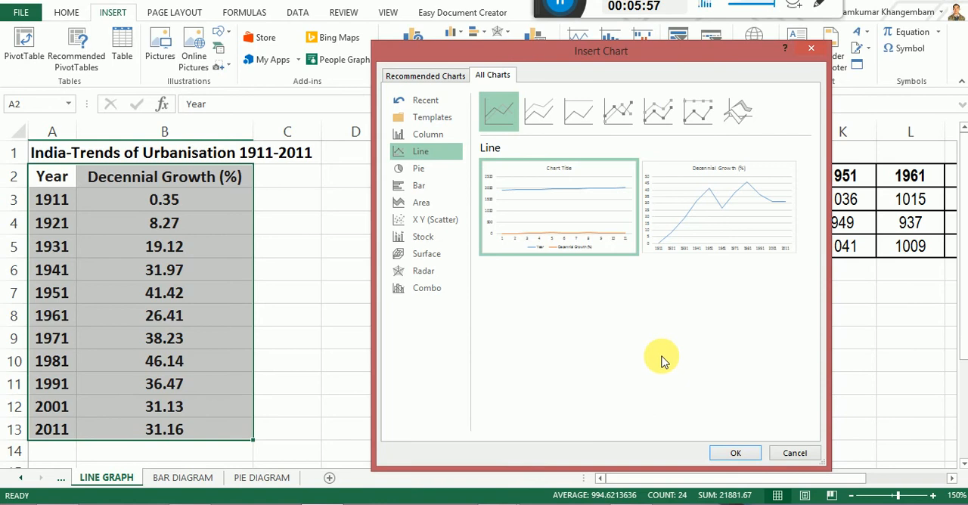
pyautogui.moveTo(709, 234)
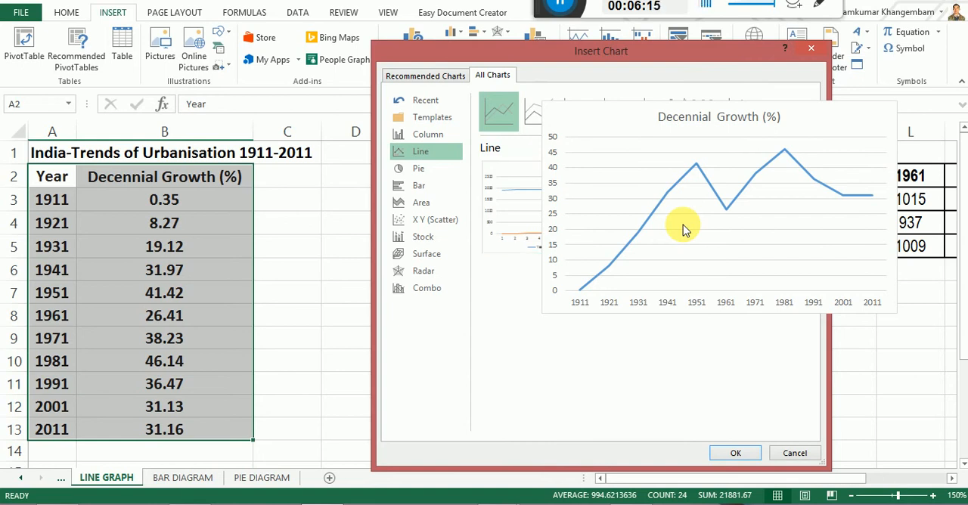
pyautogui.click(731, 456)
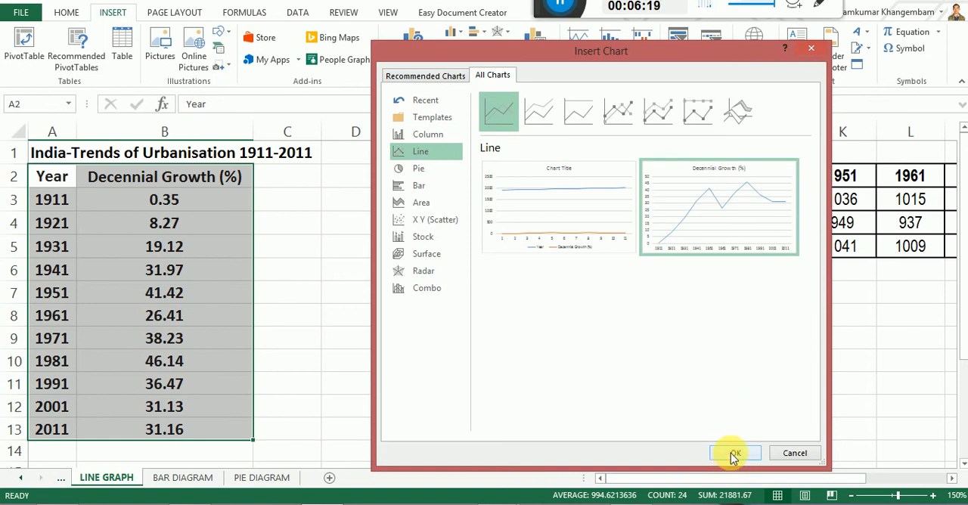
pyautogui.click(734, 455)
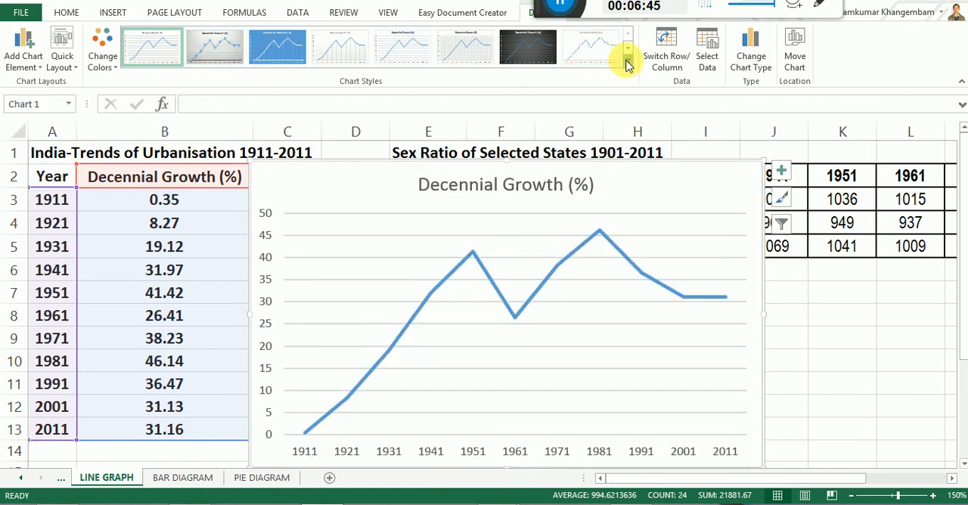
pyautogui.click(627, 61)
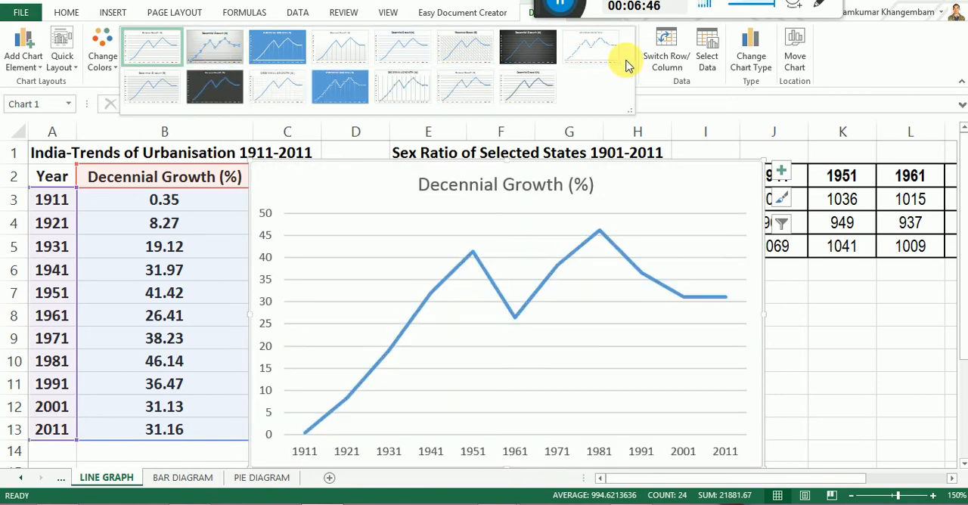
pyautogui.click(464, 91)
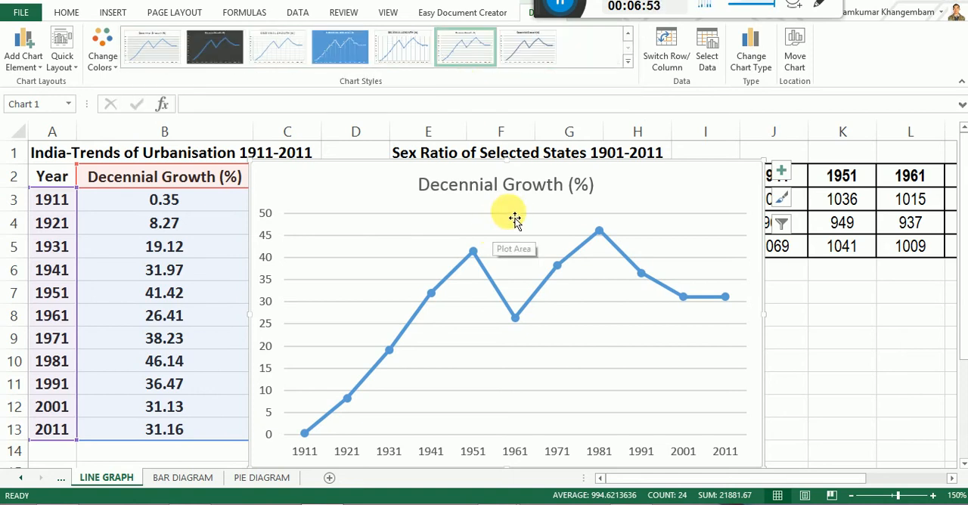
# Replace the chart title with "India-Trends of Urbanisation 1911-2011".
pyautogui.click(514, 189)
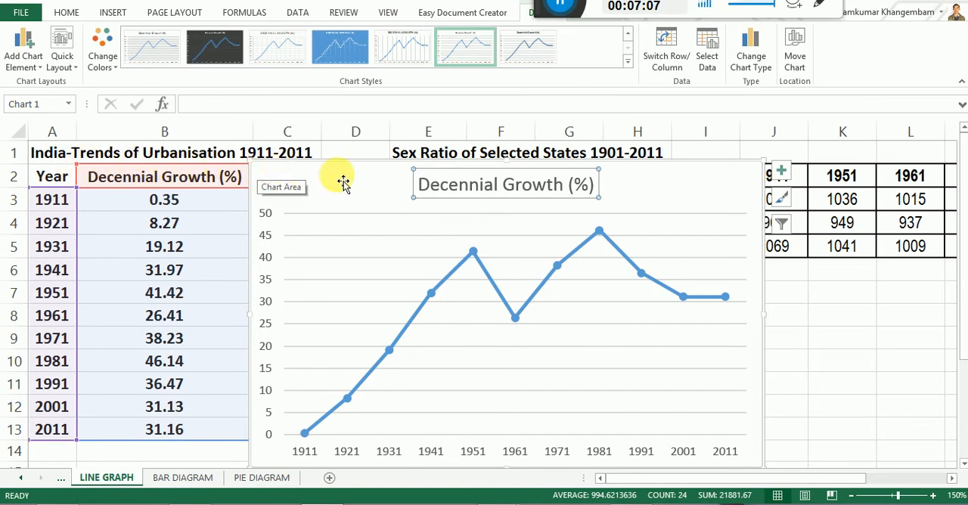
pyautogui.moveTo(418, 184); pyautogui.dragTo(605, 188)
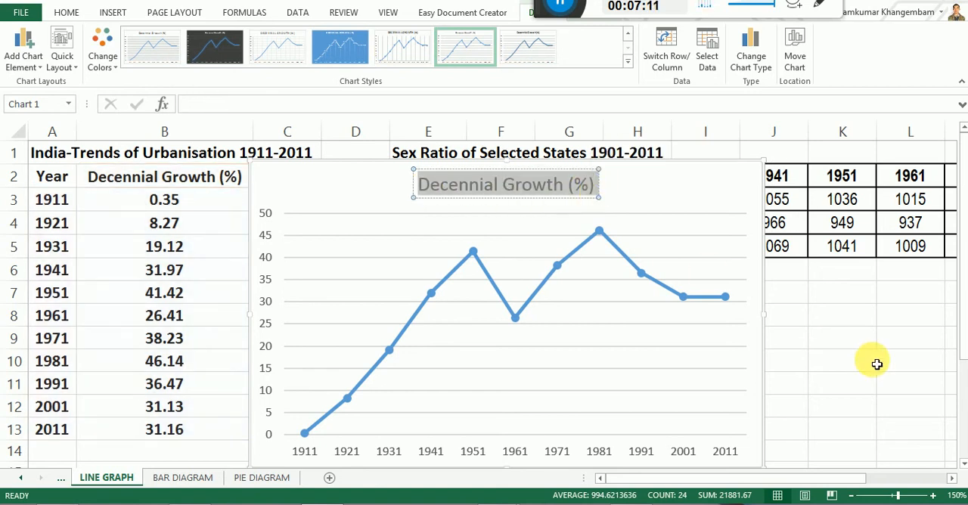
pyautogui.write('India')
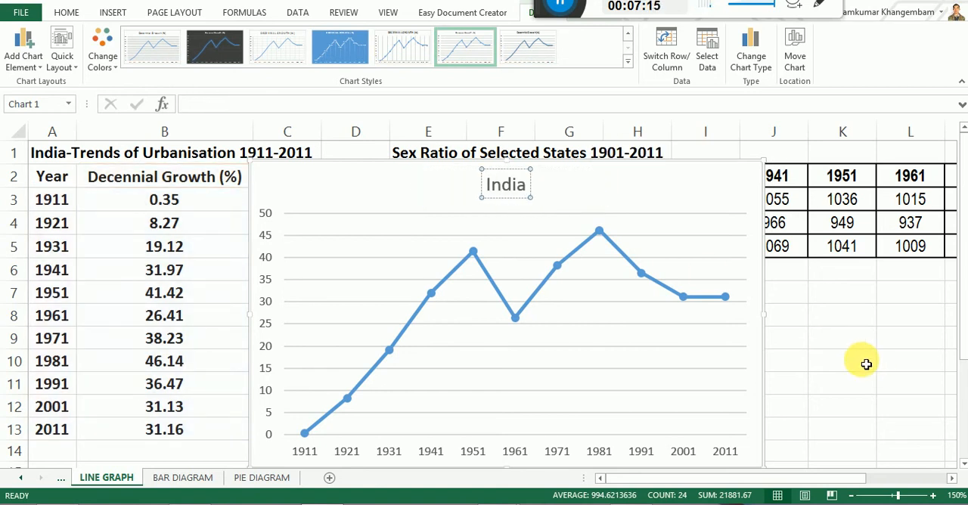
pyautogui.write('-Tre')
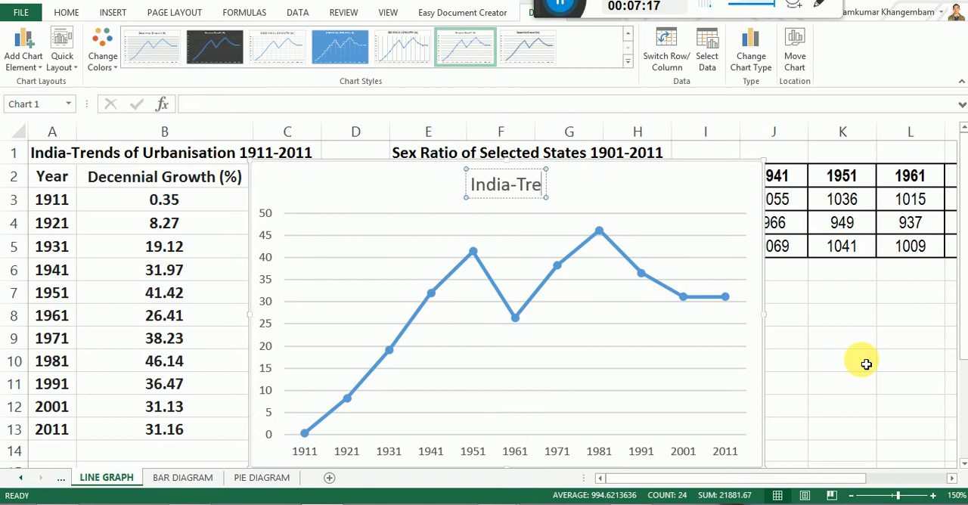
pyautogui.write('nds')
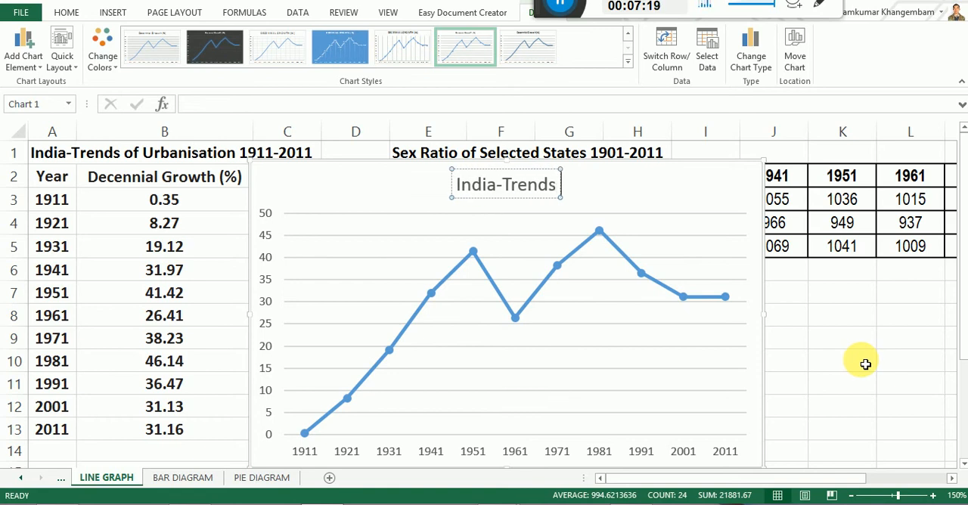
pyautogui.write(' of Urbanisation')
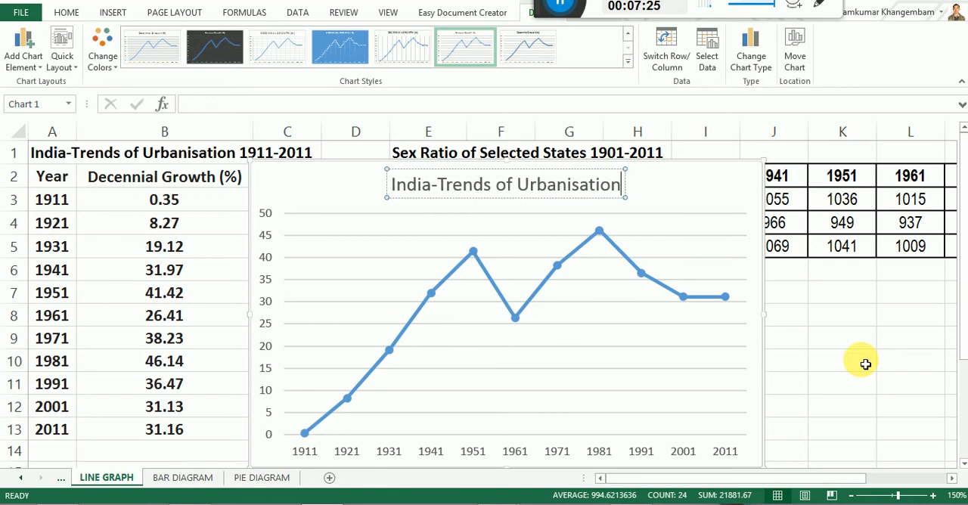
pyautogui.write(' 1911')
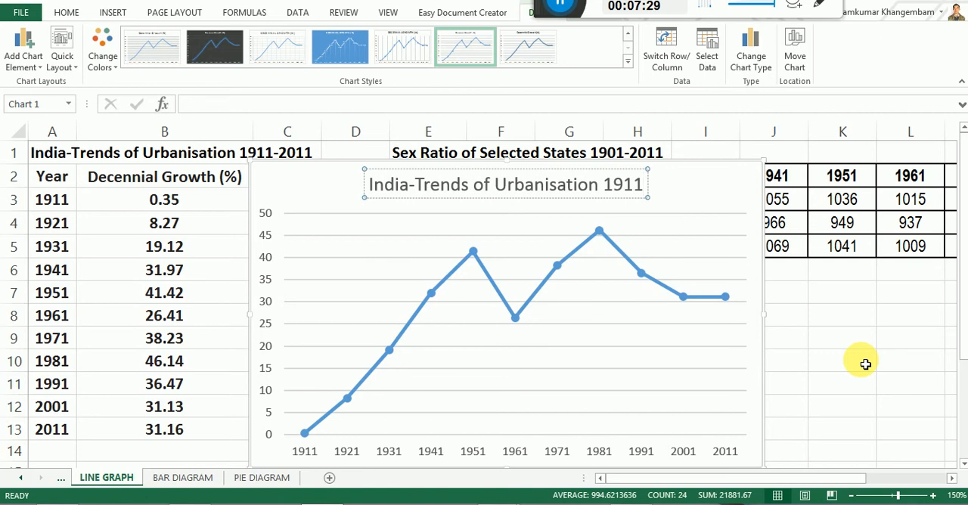
pyautogui.write('-')
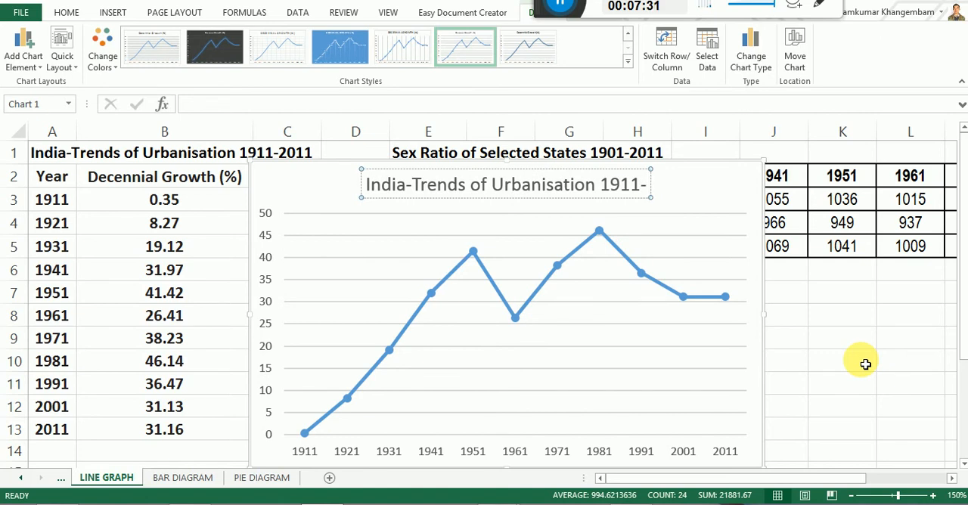
pyautogui.write('2011')
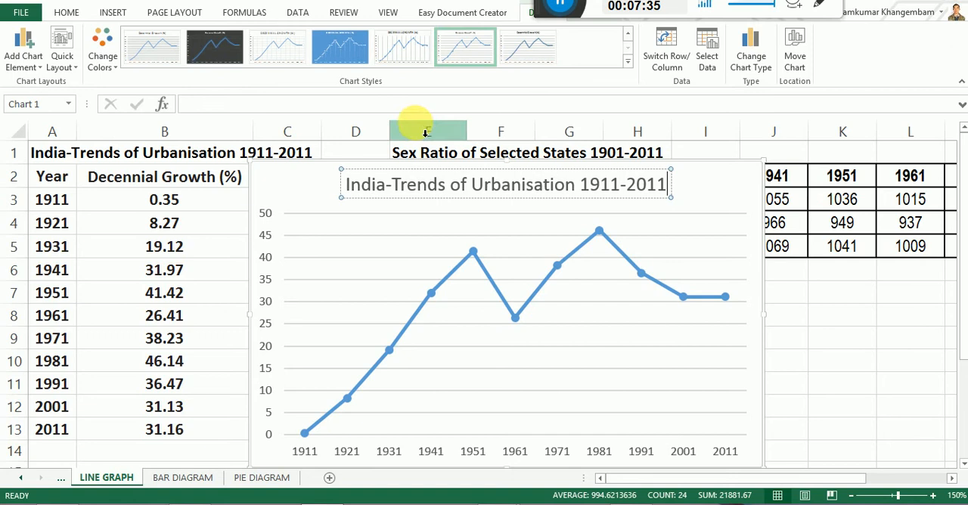
# Set the chart title's font colour to Automatic (black).
pyautogui.click(340, 170)
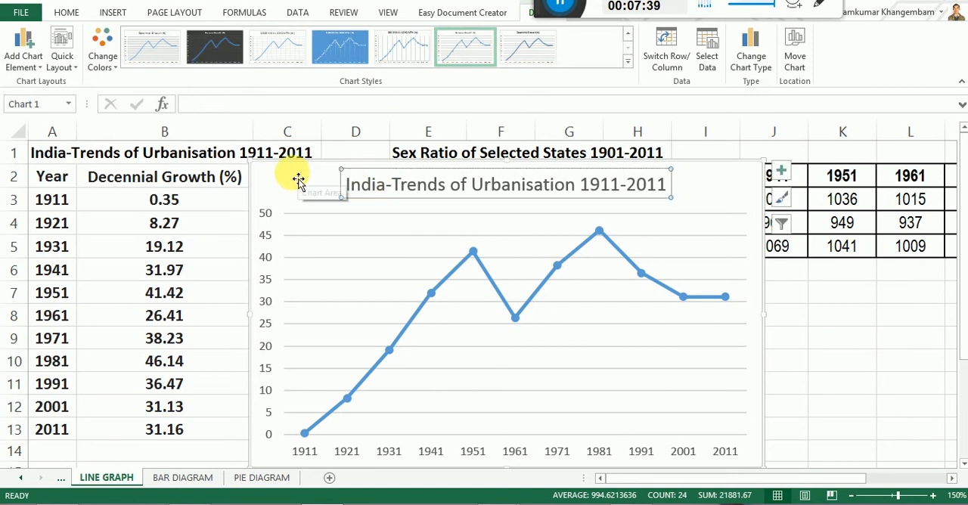
pyautogui.click(66, 12)
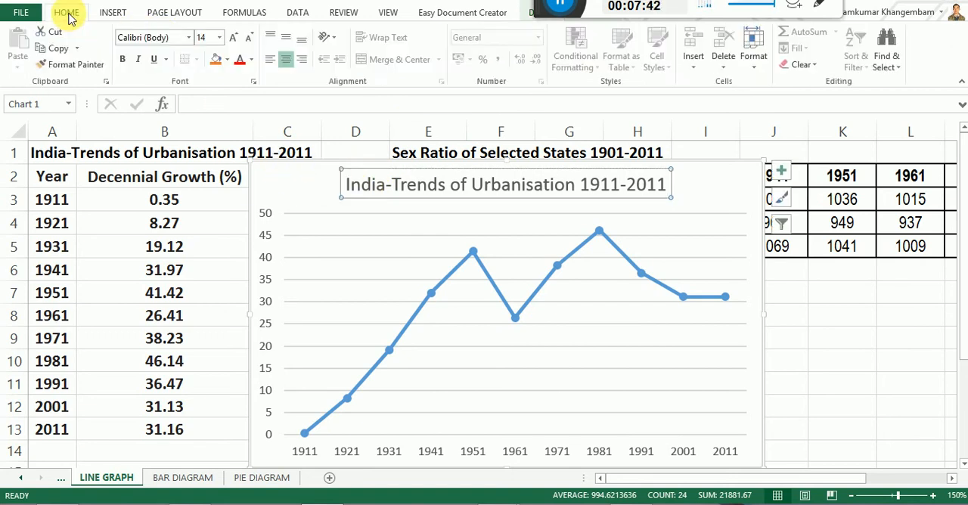
pyautogui.click(253, 61)
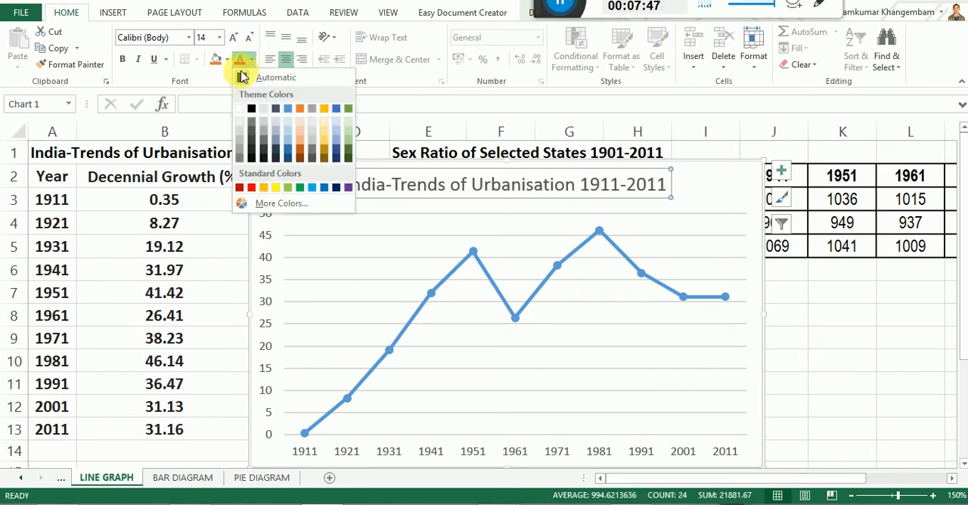
pyautogui.click(242, 78)
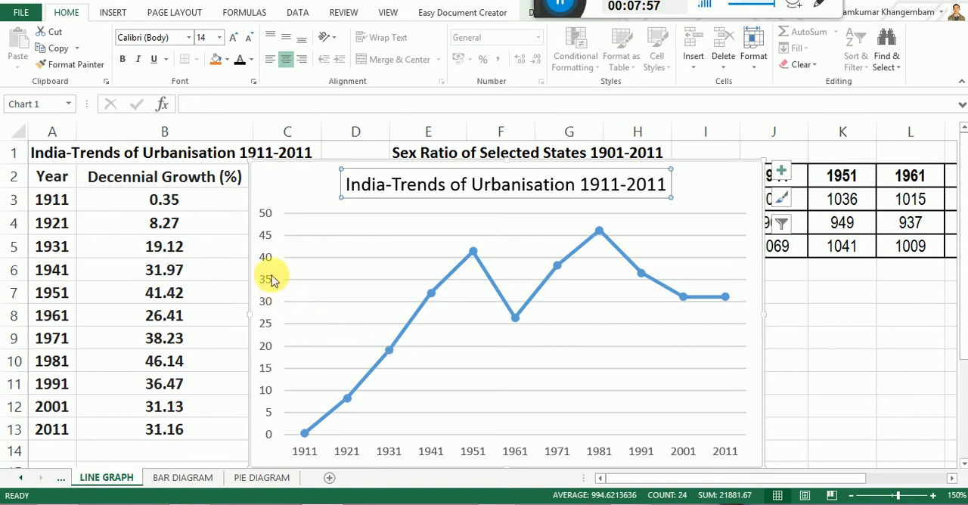
# Add axis titles to the India-Trends of Urbanisation line chart.
pyautogui.moveTo(680, 301)
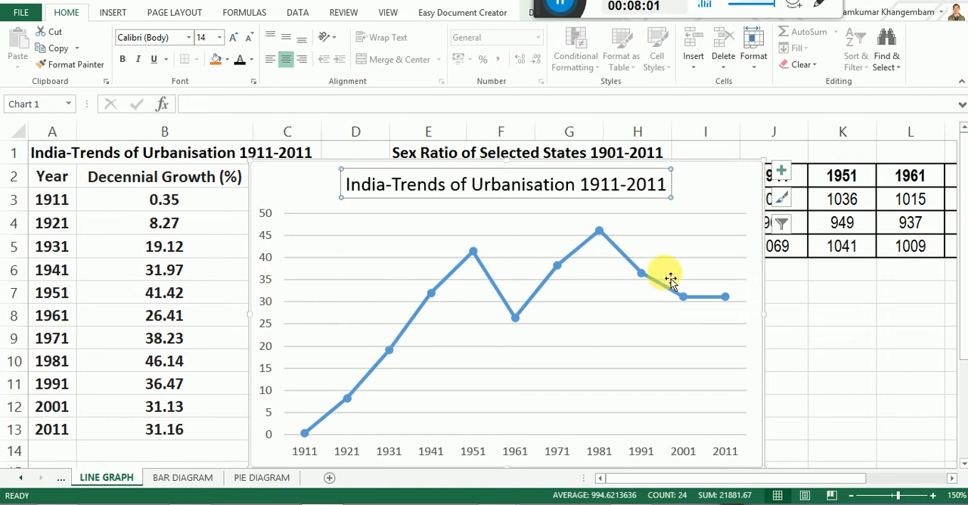
pyautogui.click(696, 164)
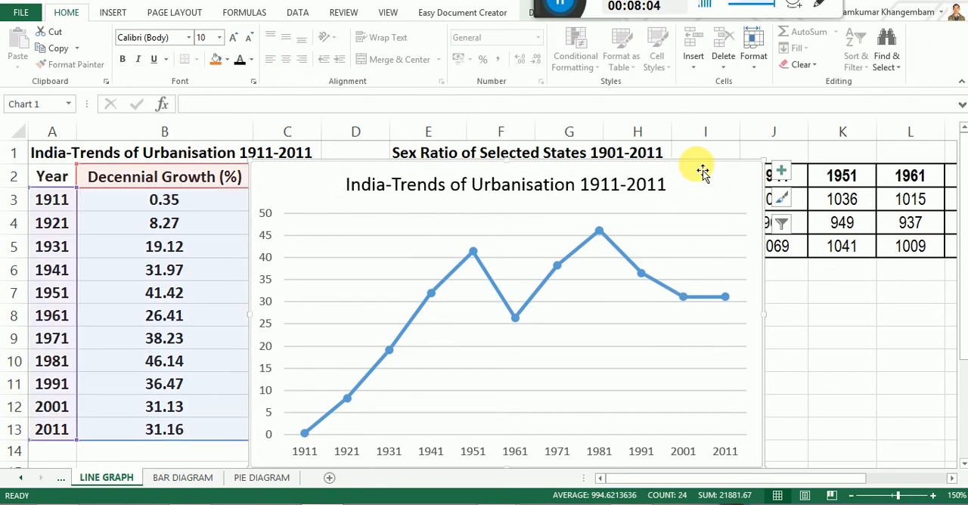
pyautogui.click(782, 174)
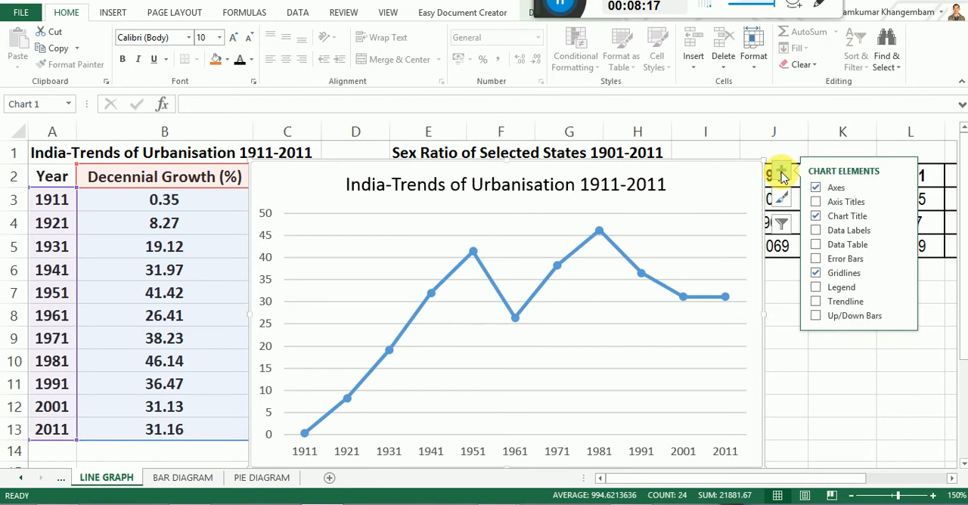
pyautogui.click(819, 202)
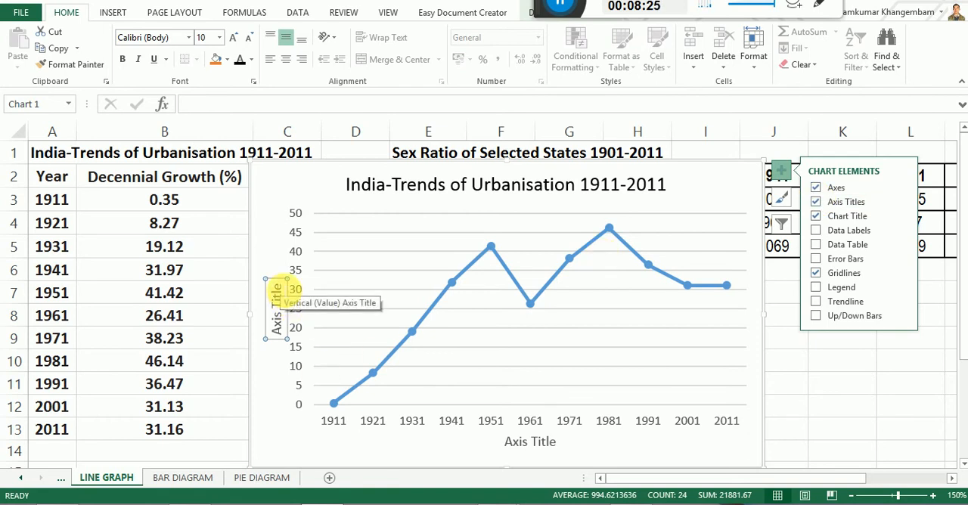
# Replace the vertical axis title's placeholder text with "Decennial Growth (%)".
pyautogui.click(276, 287)
pyautogui.moveTo(276, 284); pyautogui.dragTo(277, 326)
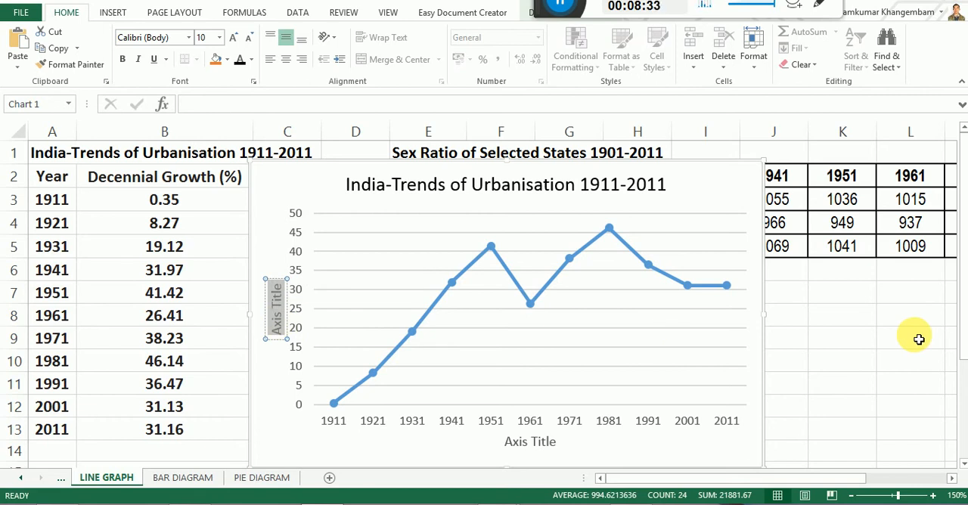
pyautogui.write('De')
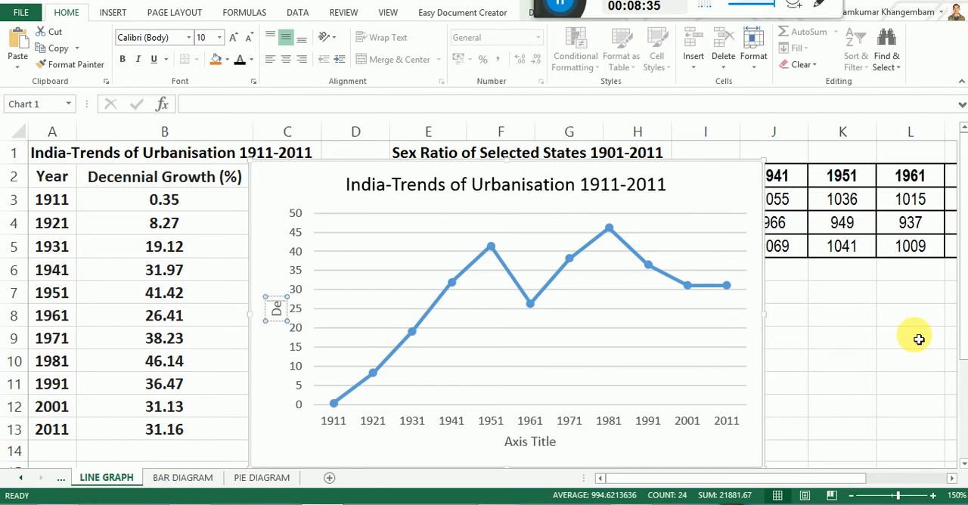
pyautogui.write('cennial Growth')
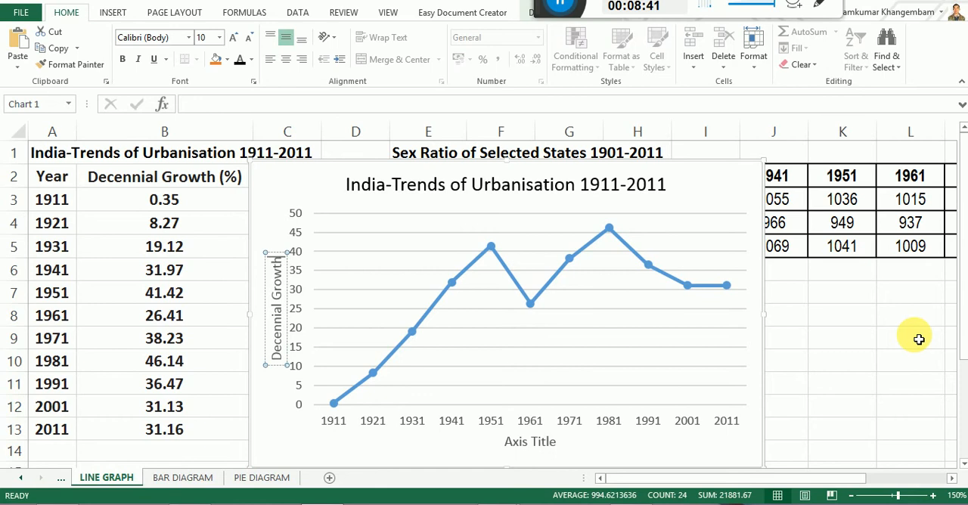
pyautogui.write(' (')
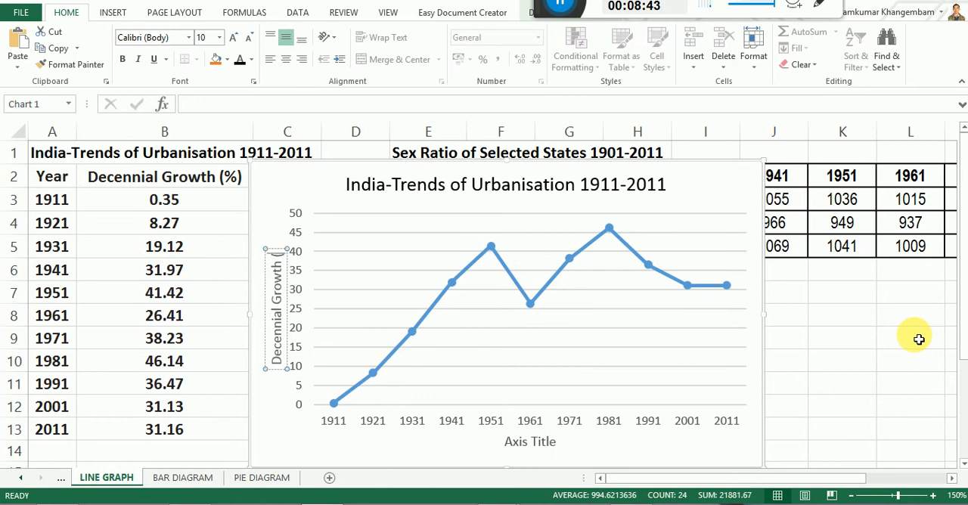
pyautogui.write('%)')
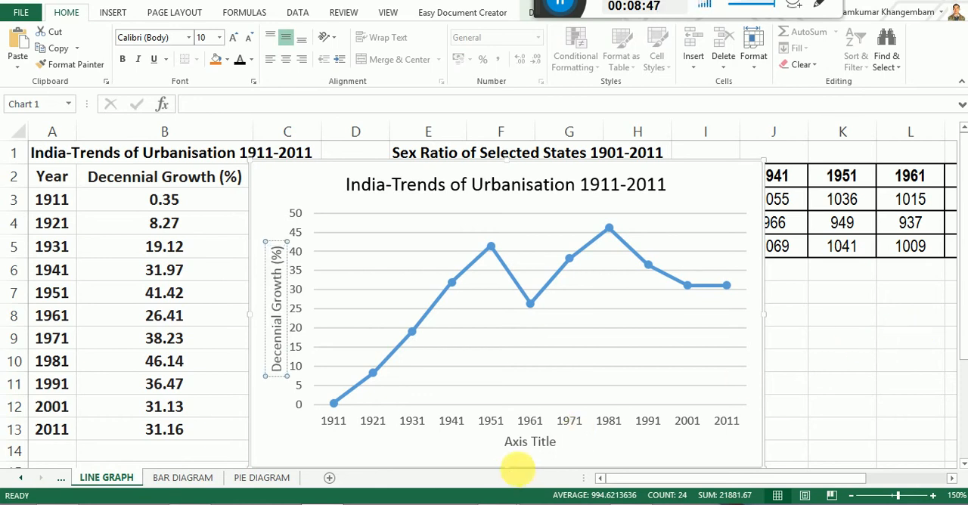
# Replace the horizontal axis title's placeholder text with "YEAR".
pyautogui.click(527, 451)
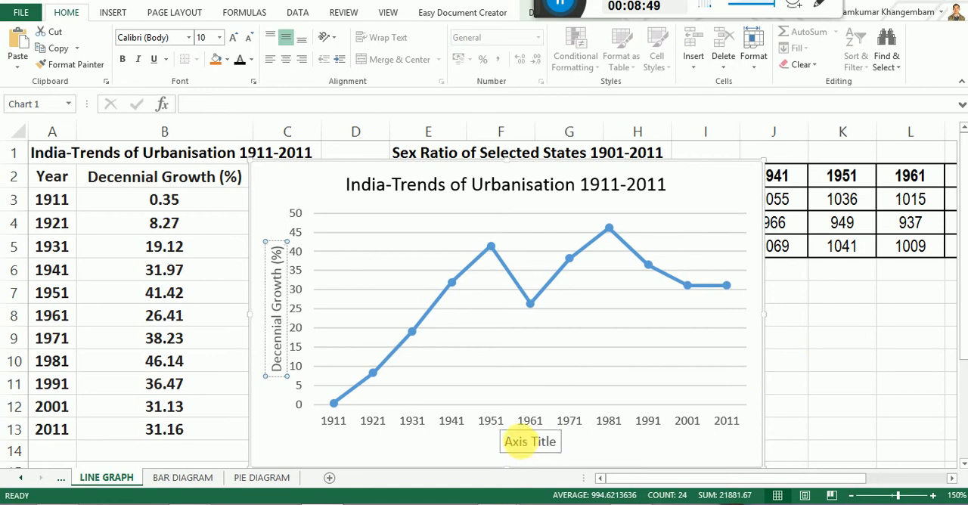
pyautogui.click(512, 451)
pyautogui.moveTo(500, 446); pyautogui.dragTo(567, 451)
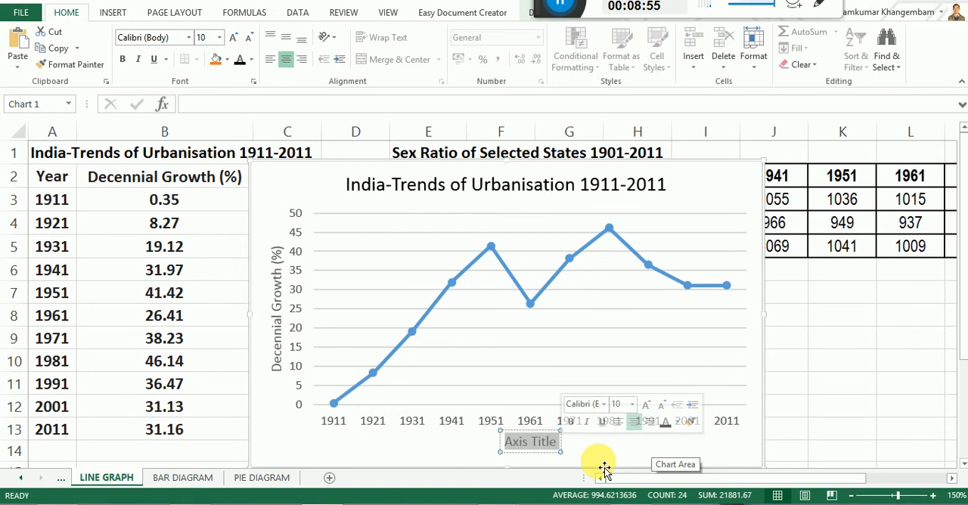
pyautogui.write('YEAR')
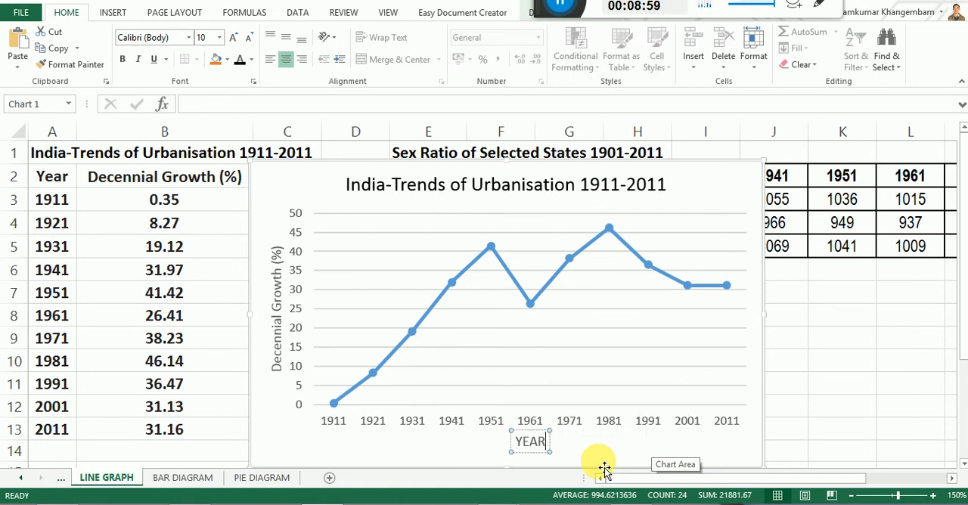
pyautogui.click(597, 444)
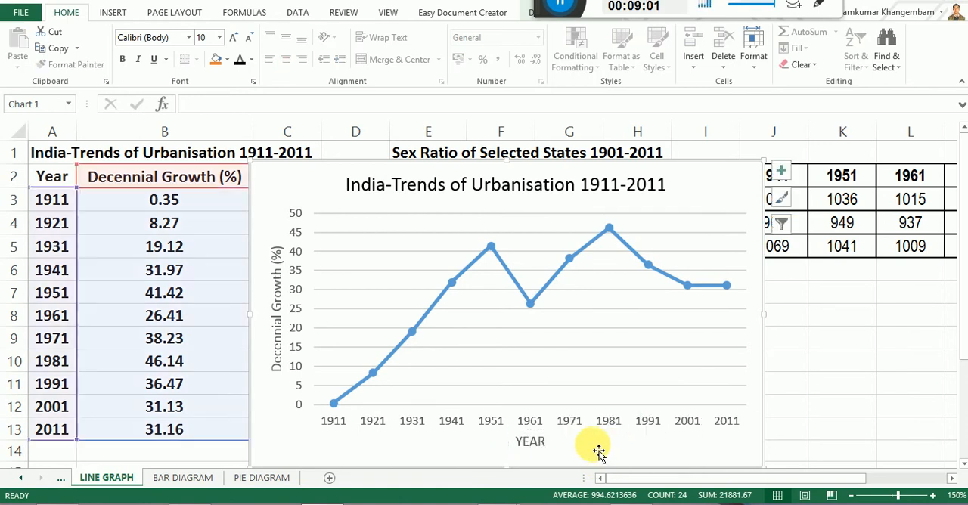
# Set the font colour of both the horizontal and vertical axis titles to black.
pyautogui.click(529, 445)
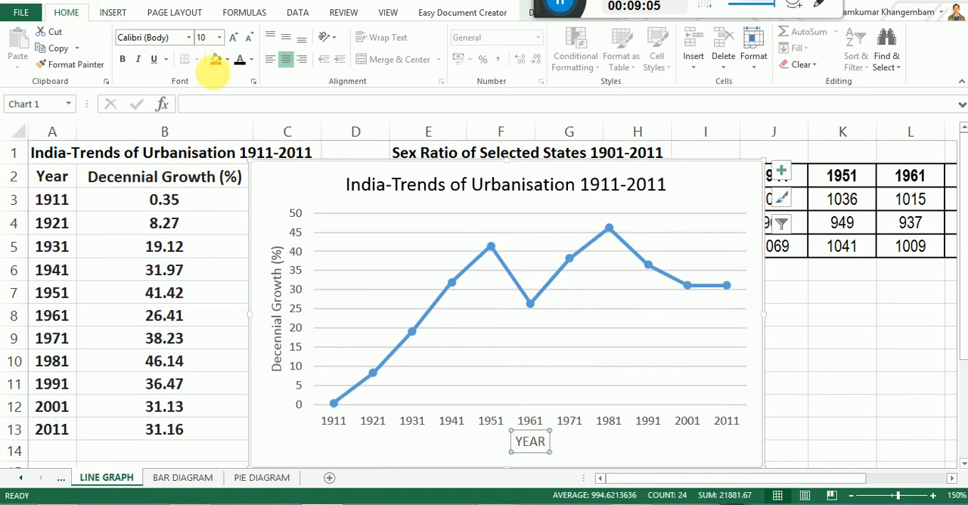
pyautogui.click(240, 61)
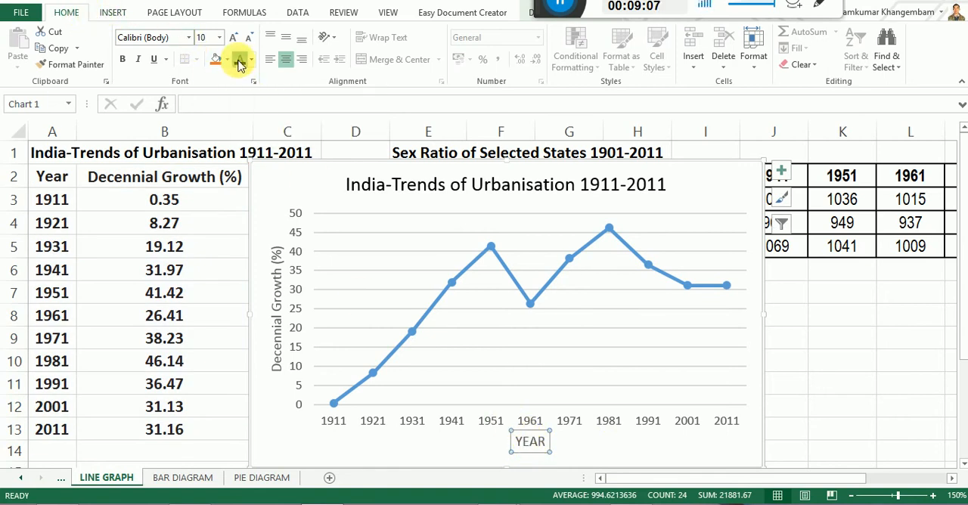
pyautogui.click(273, 280)
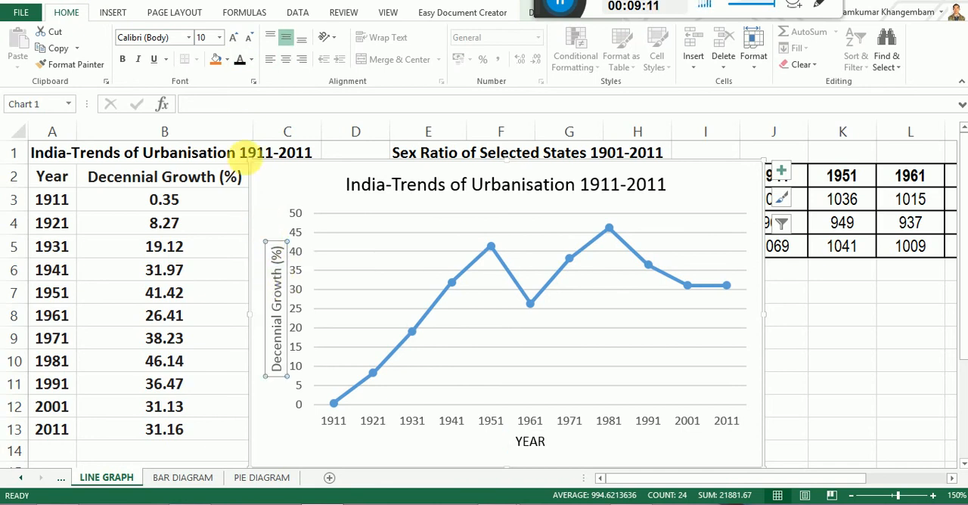
pyautogui.click(239, 60)
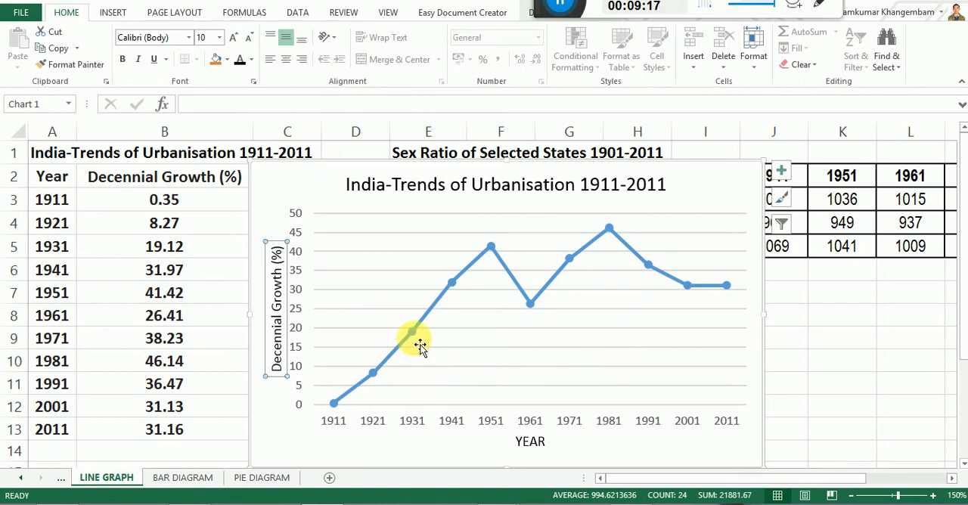
# Format the Decennial Growth (%) data series as a solid line coloured Black, Text 1.
pyautogui.moveTo(509, 274)
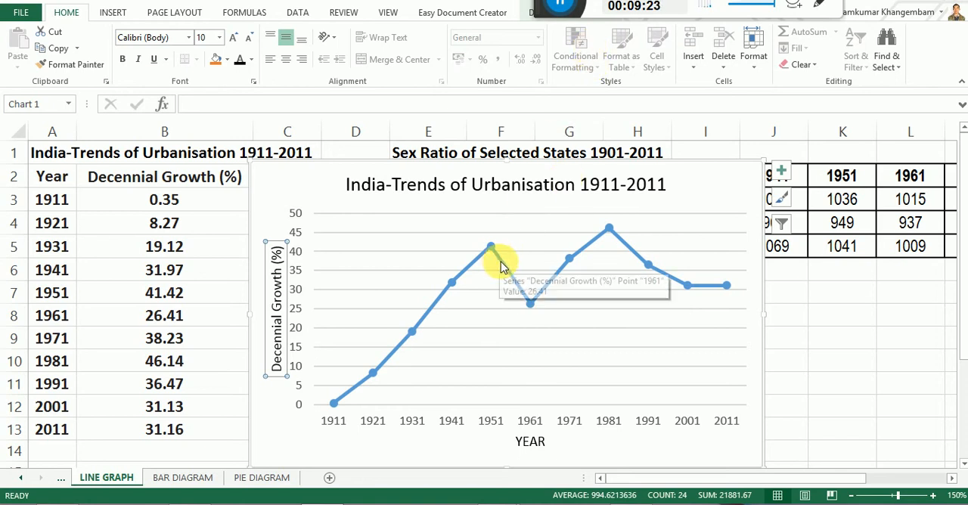
pyautogui.click(501, 265)
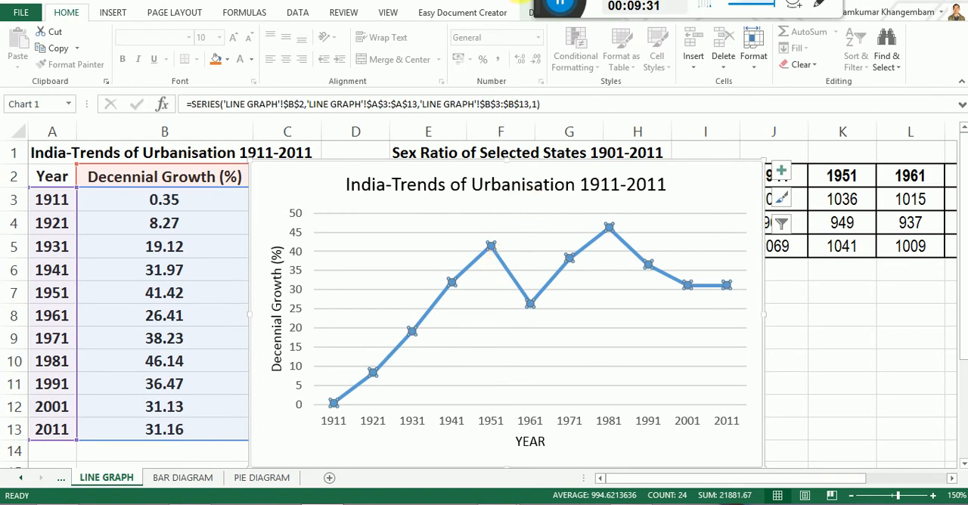
pyautogui.moveTo(642, 3); pyautogui.dragTo(784, 3)
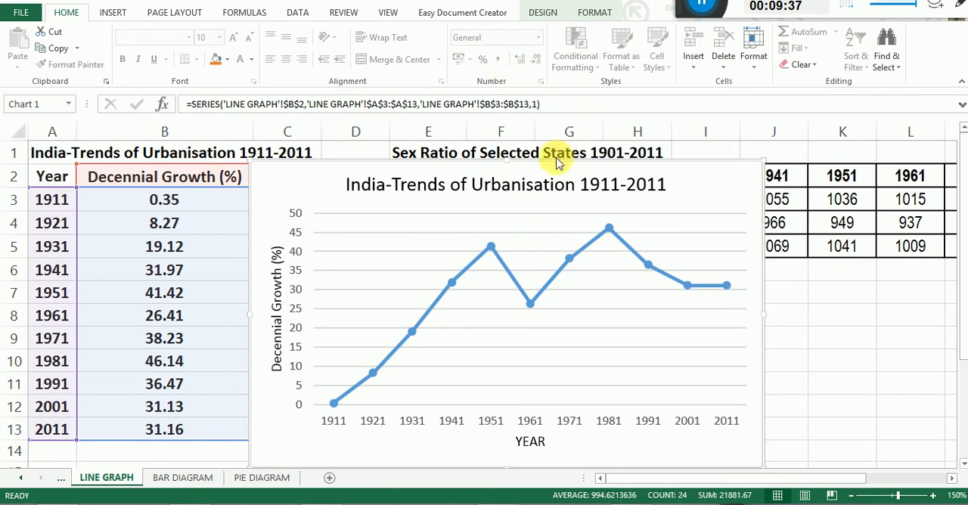
pyautogui.click(490, 248)
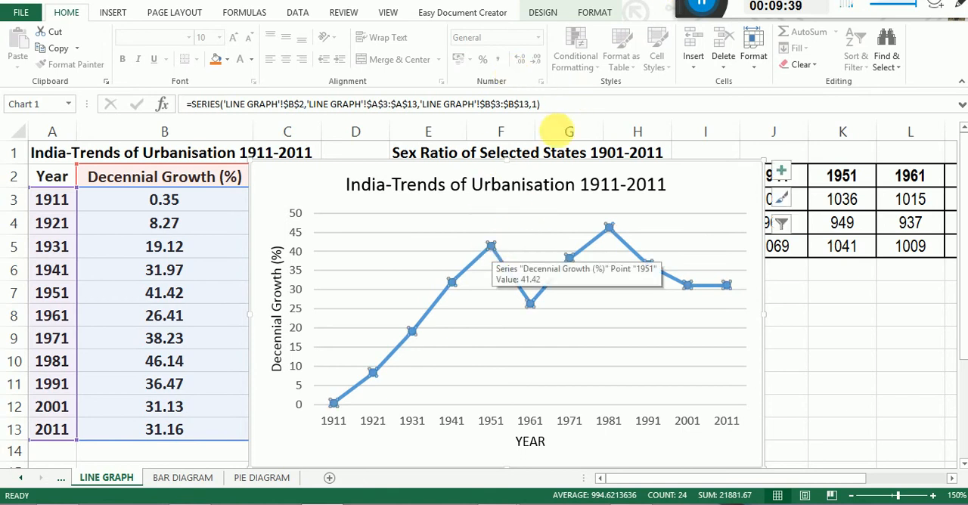
pyautogui.click(594, 13)
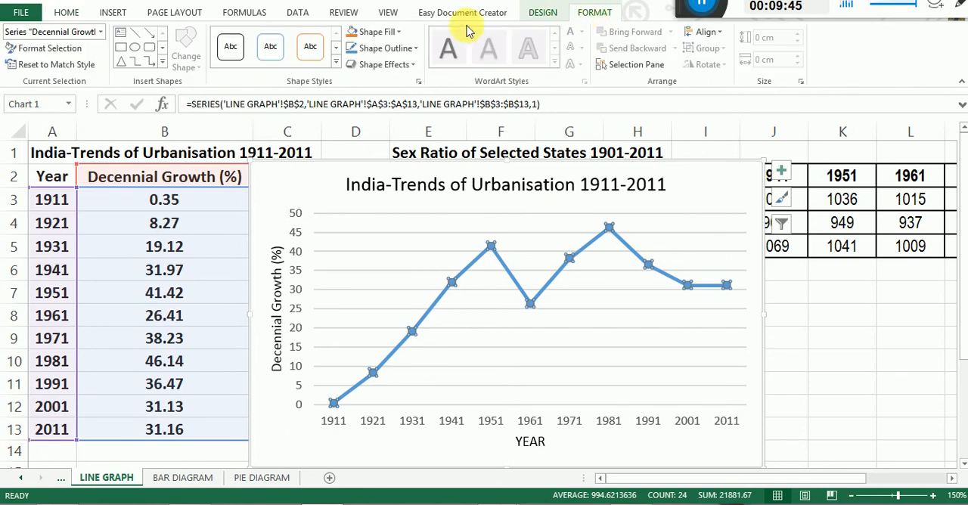
pyautogui.click(48, 48)
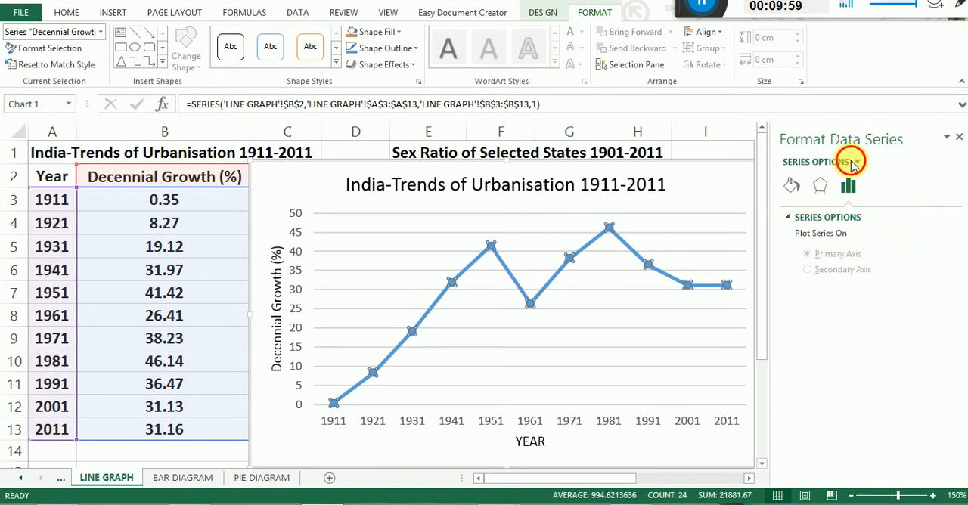
pyautogui.click(792, 187)
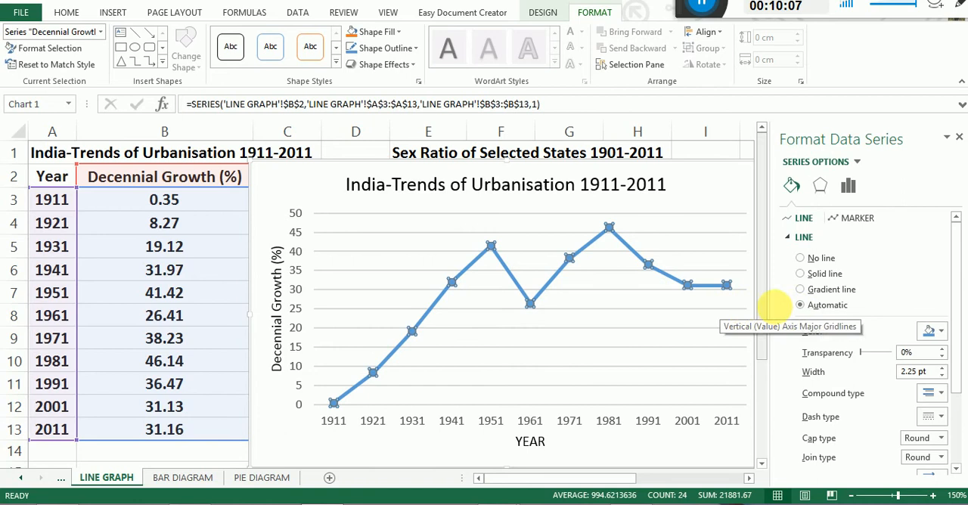
pyautogui.click(803, 275)
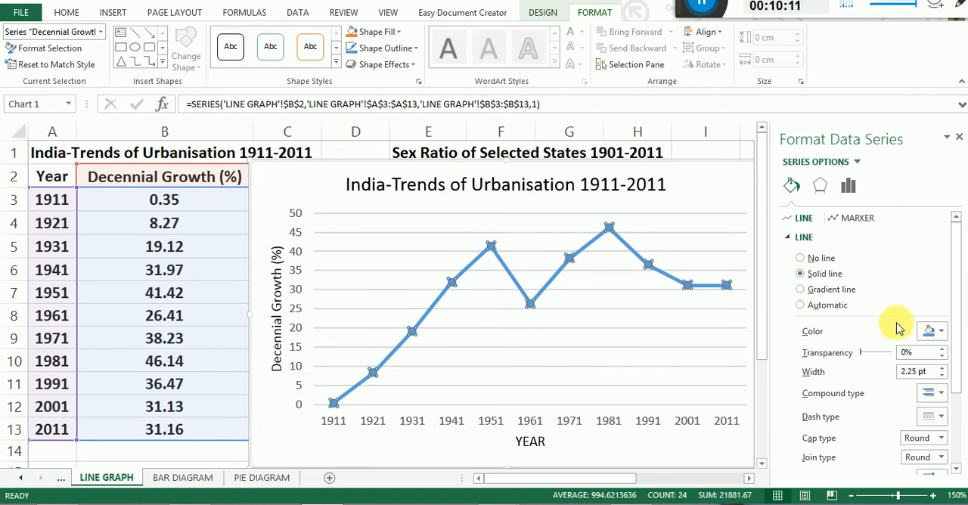
pyautogui.click(942, 332)
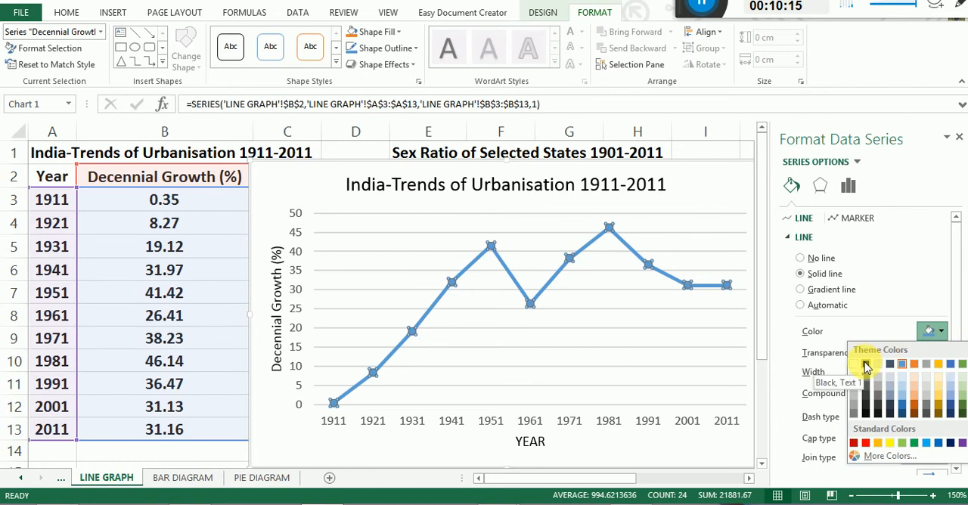
pyautogui.click(866, 364)
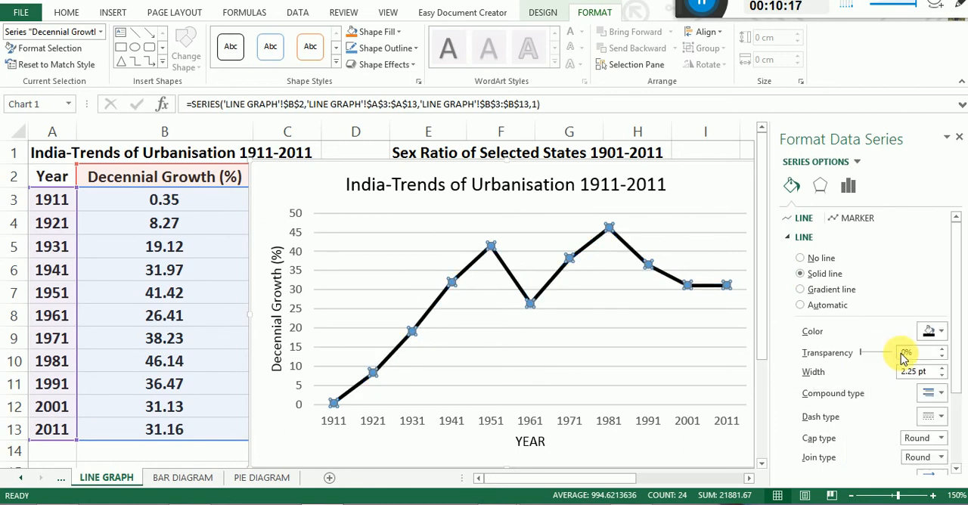
pyautogui.click(942, 334)
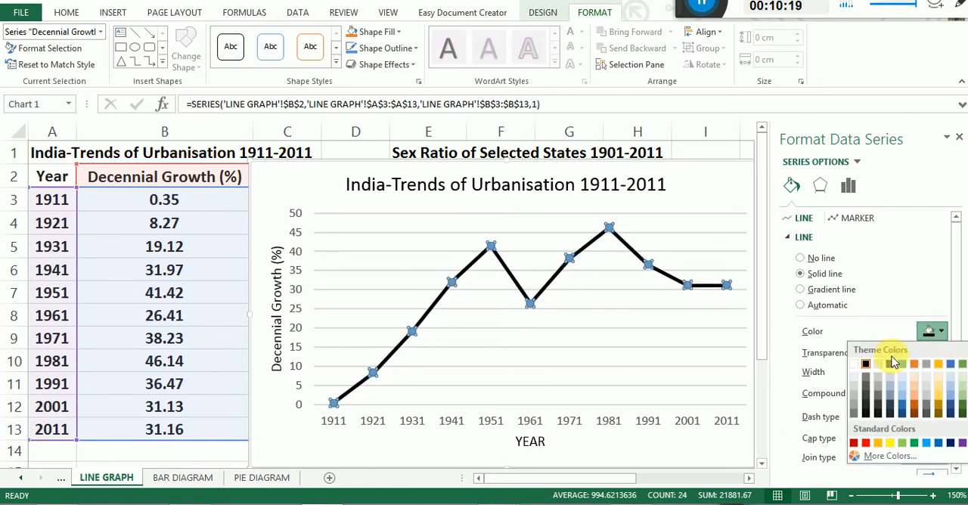
pyautogui.click(865, 367)
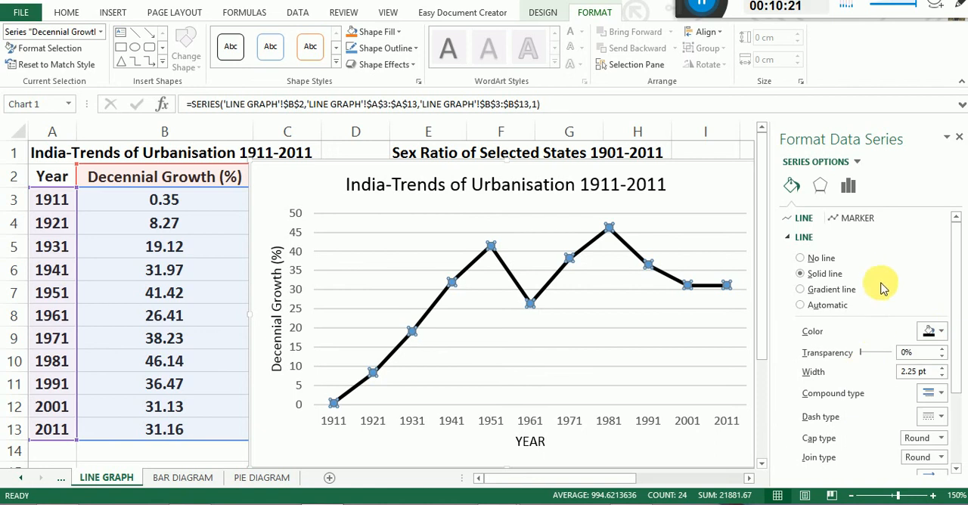
# Change the dash type of the Decennial Growth (%) line to a dash-dot pattern.
pyautogui.scroll(-2, 880, 282)
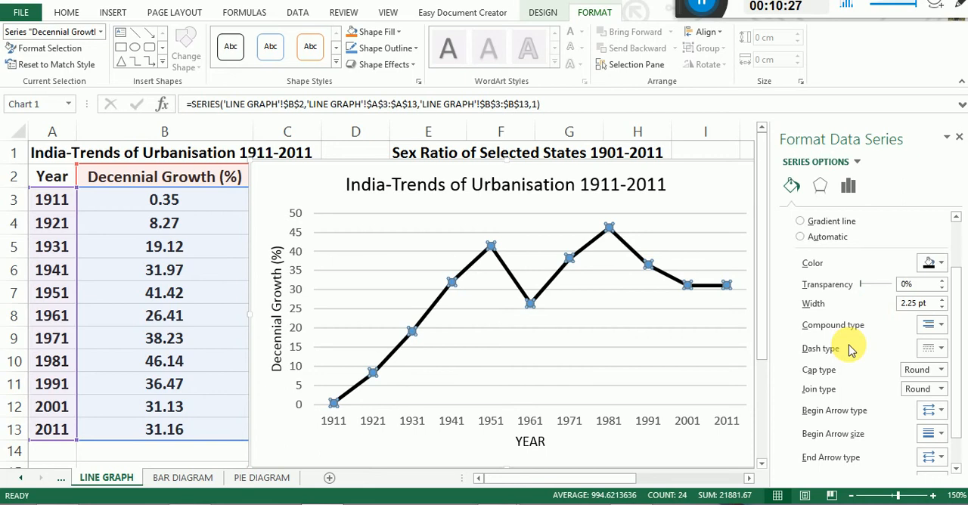
pyautogui.scroll(-1, 850, 349)
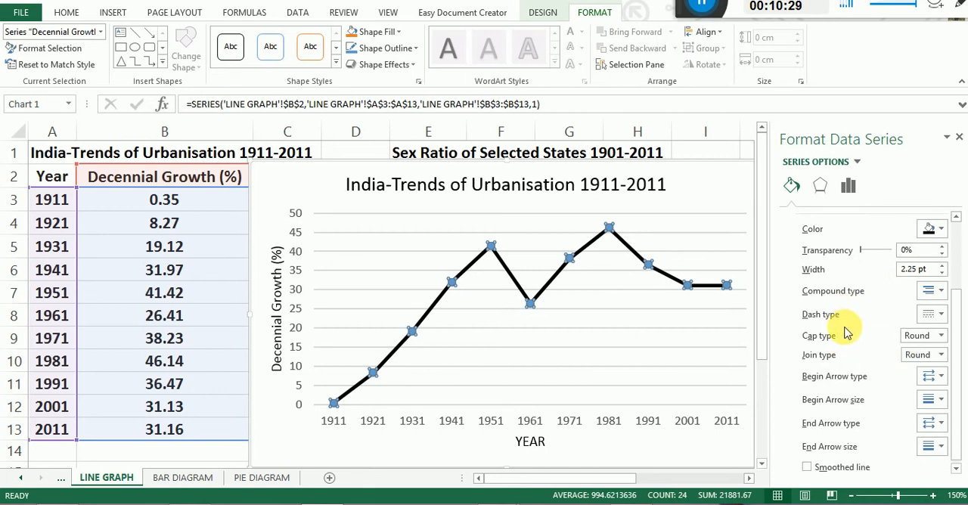
pyautogui.click(941, 294)
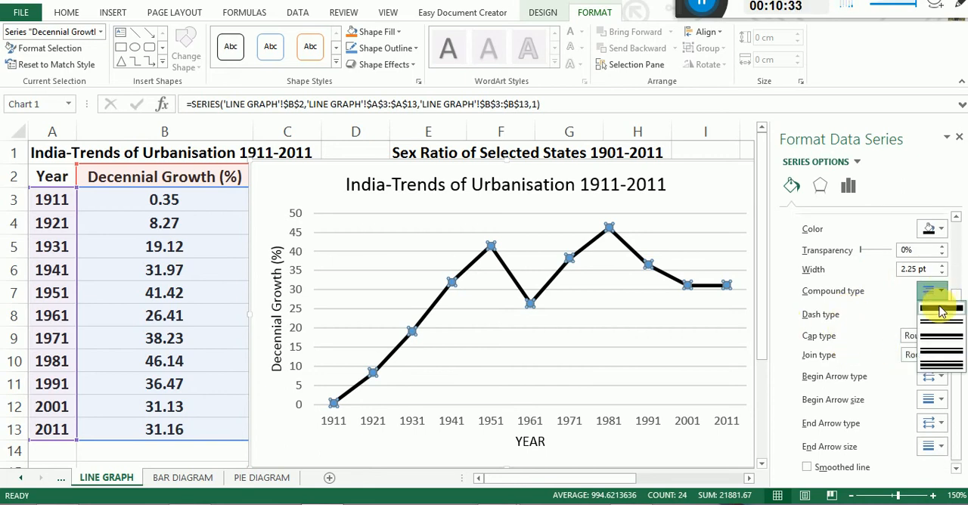
pyautogui.click(864, 279)
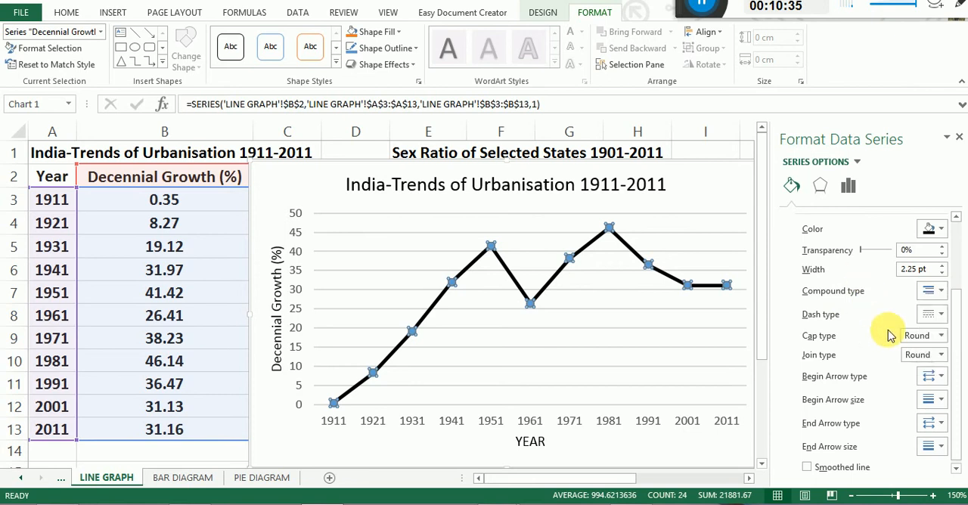
pyautogui.click(939, 316)
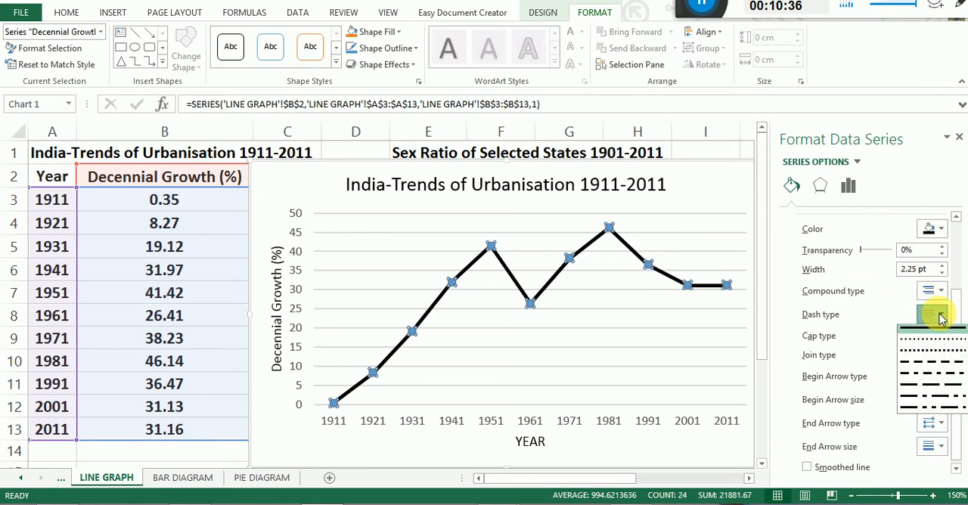
pyautogui.click(930, 372)
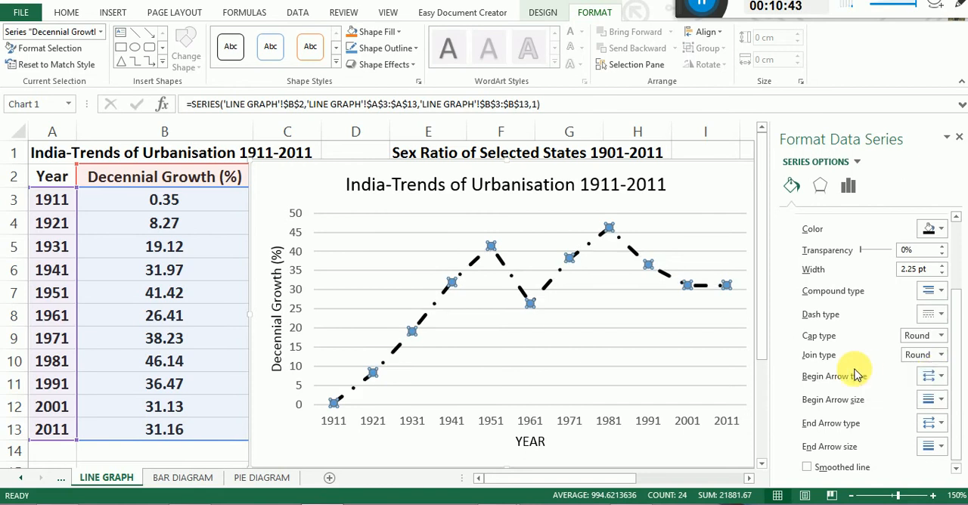
pyautogui.moveTo(958, 406)
pyautogui.mouseDown()
pyautogui.moveTo(953, 416)
pyautogui.moveTo(952, 265)
pyautogui.mouseUp()
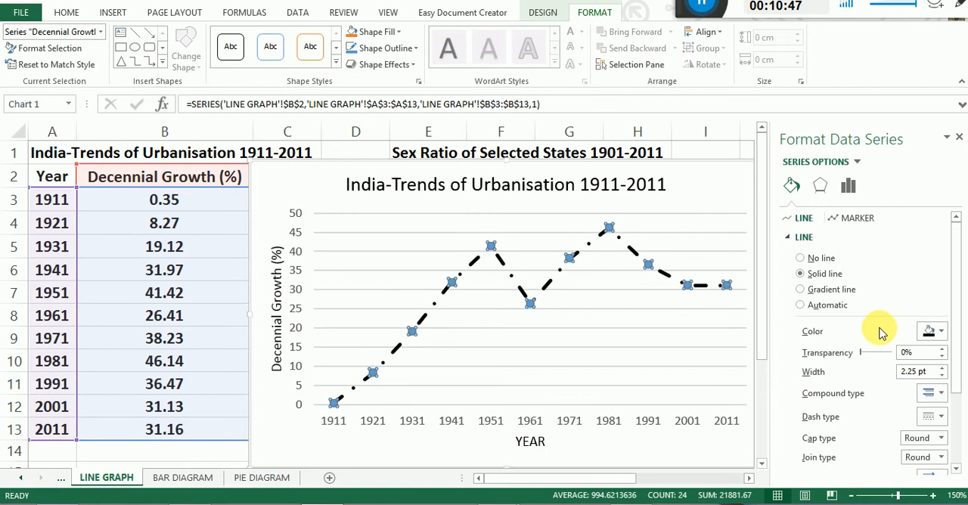
pyautogui.scroll(-3, 884, 332)
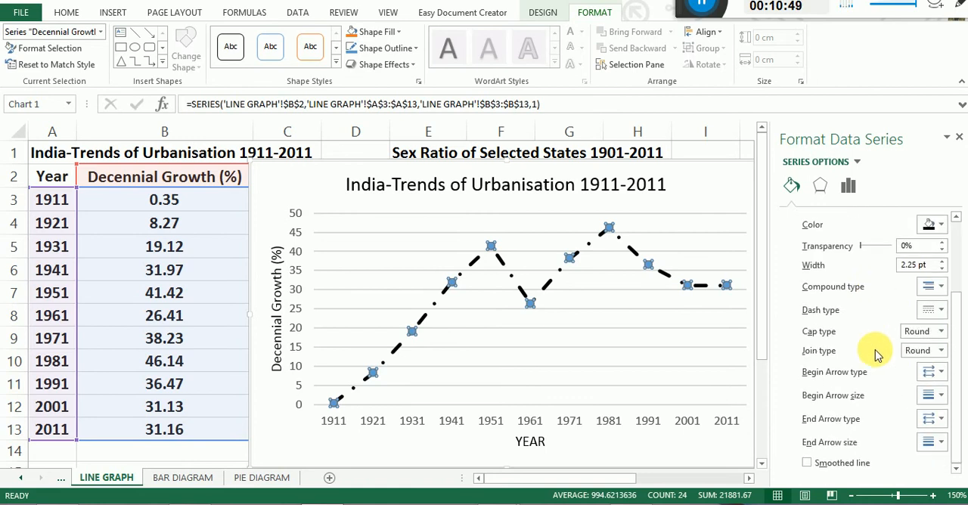
pyautogui.scroll(3, 875, 356)
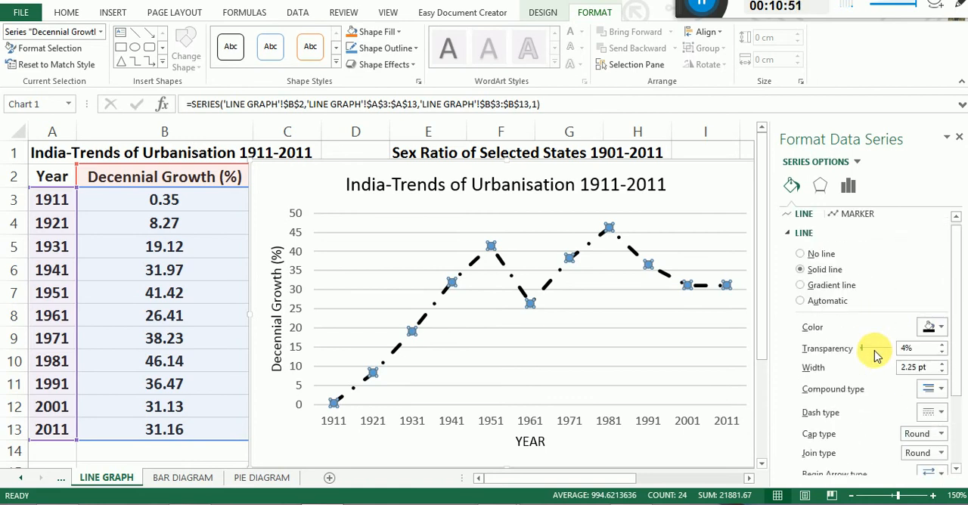
pyautogui.scroll(-3, 859, 339)
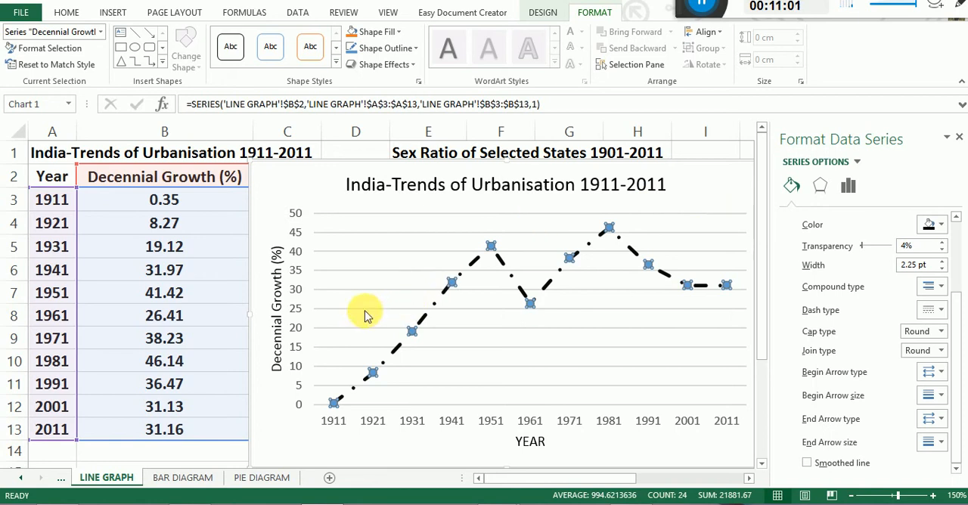
# Select the chart's major horizontal gridlines and set their line colour to black.
pyautogui.click(342, 219)
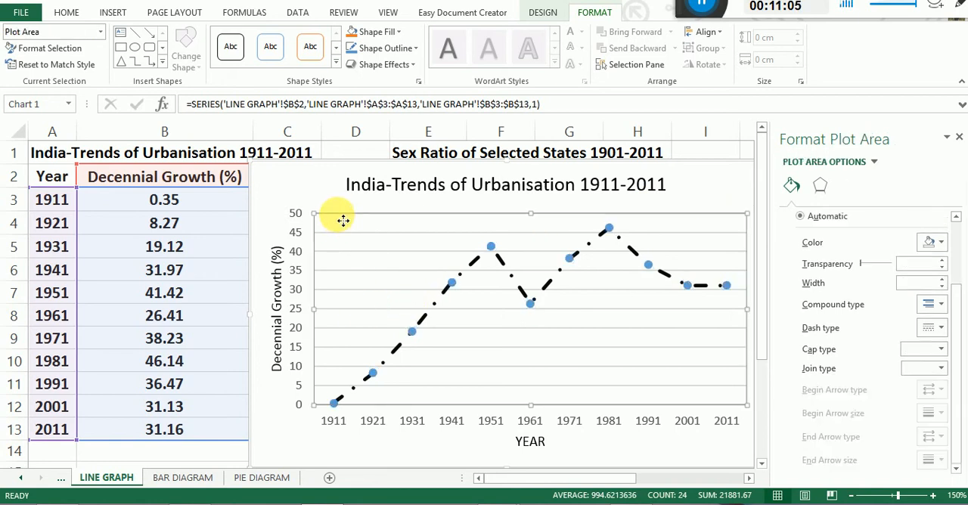
pyautogui.click(331, 234)
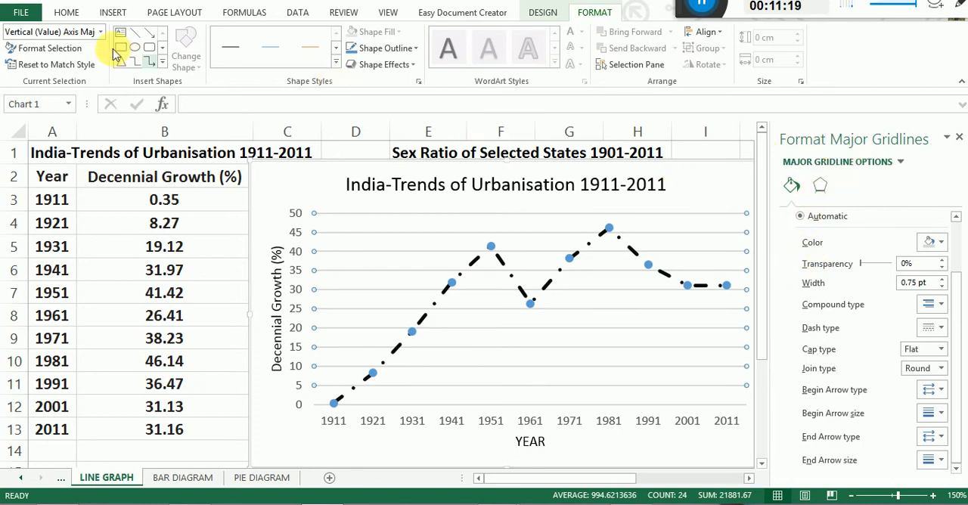
pyautogui.click(66, 13)
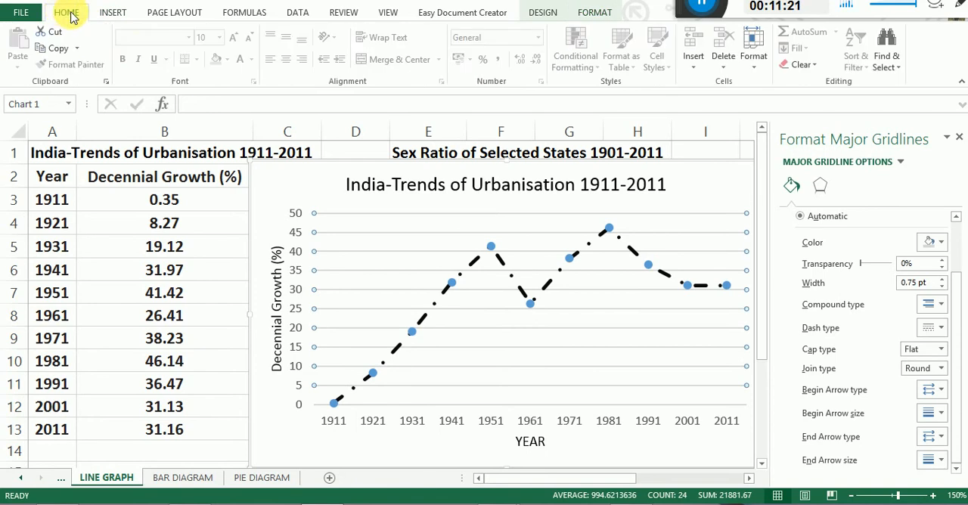
pyautogui.click(397, 221)
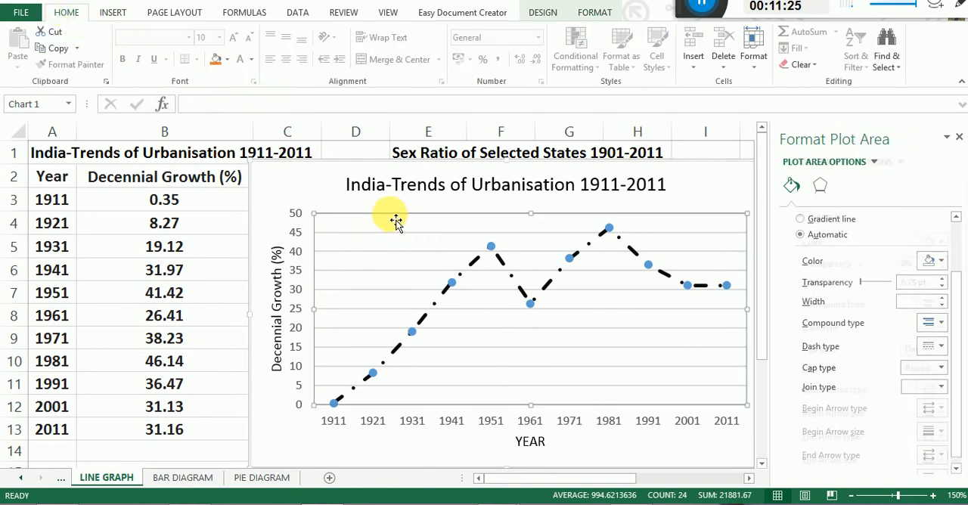
pyautogui.click(390, 233)
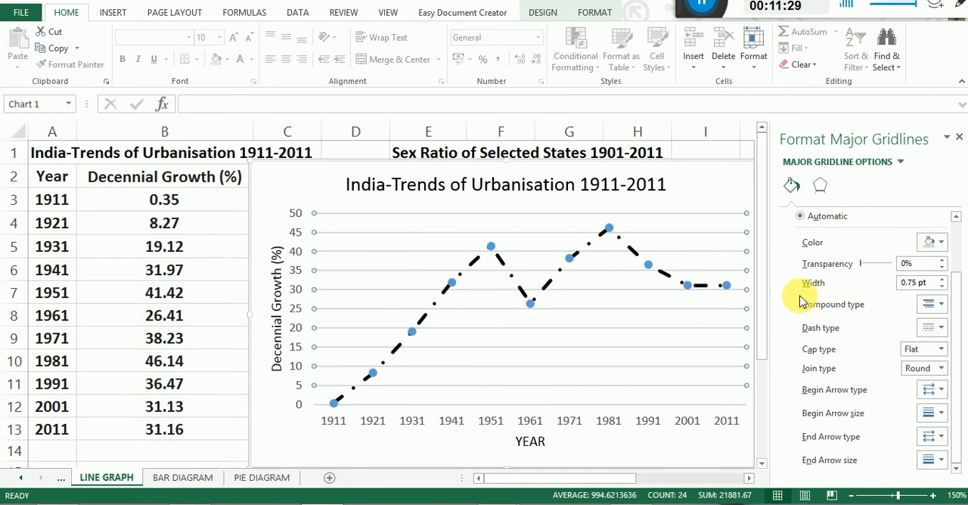
pyautogui.click(942, 244)
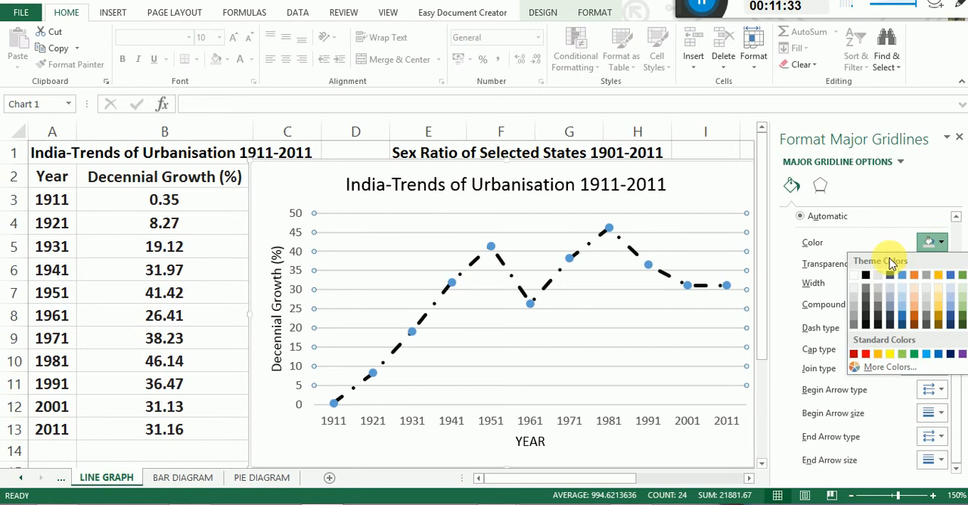
pyautogui.click(865, 275)
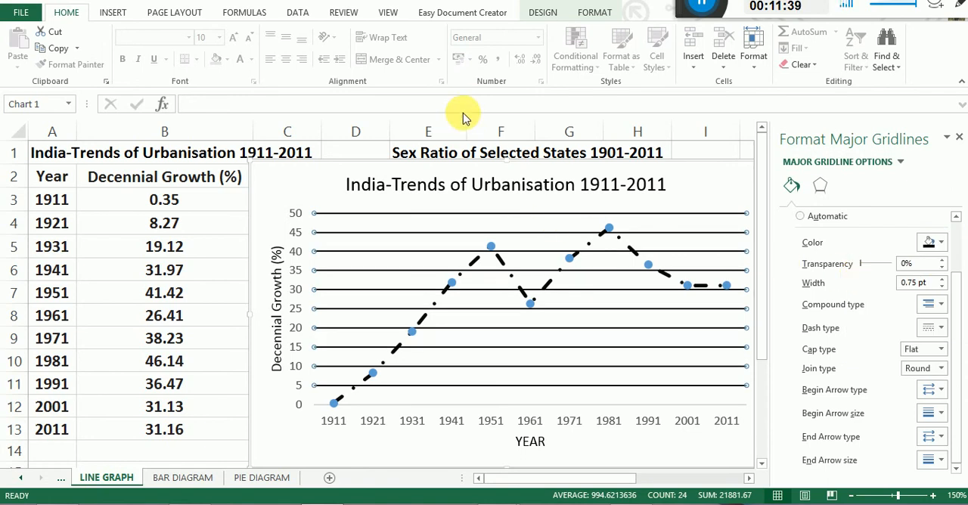
# Add data labels placed to the left of the data points on the Decennial Growth (%) line.
pyautogui.click(591, 15)
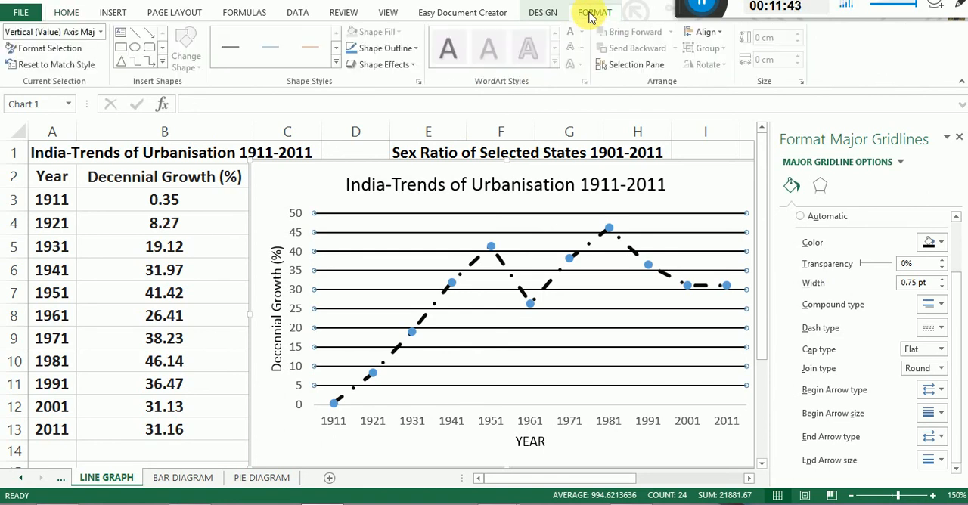
pyautogui.click(543, 13)
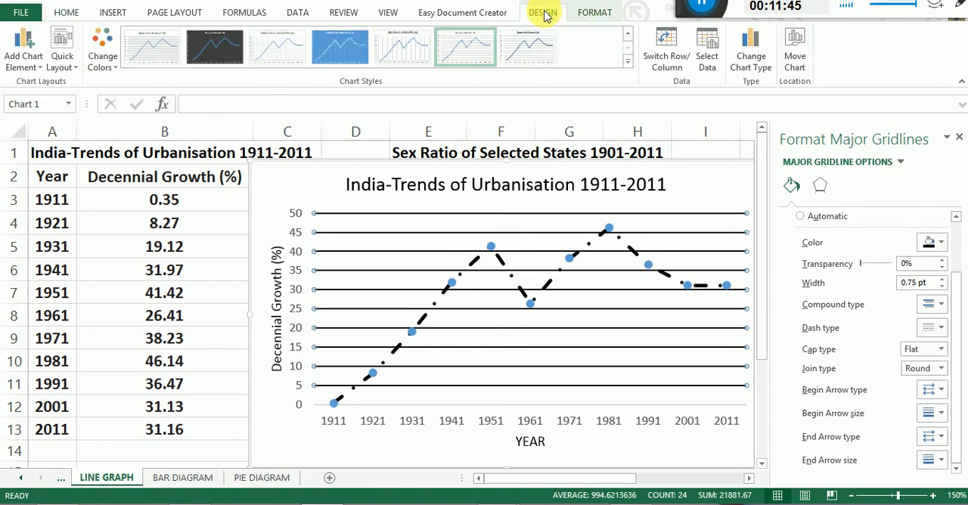
pyautogui.click(25, 50)
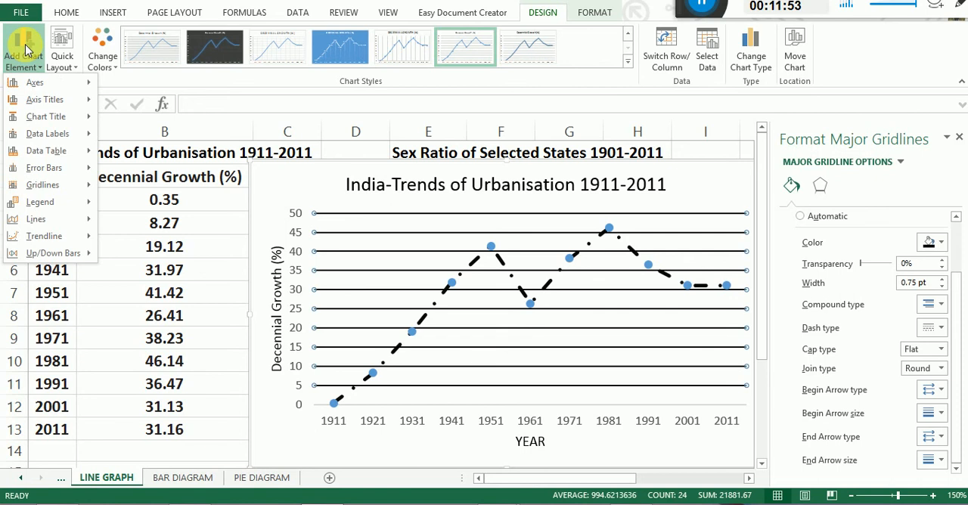
pyautogui.moveTo(42, 85)
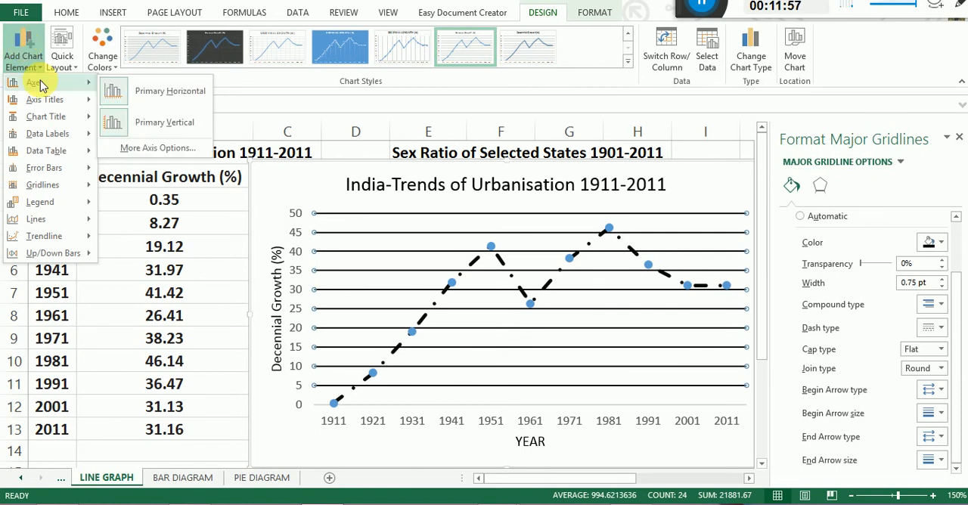
pyautogui.click(162, 123)
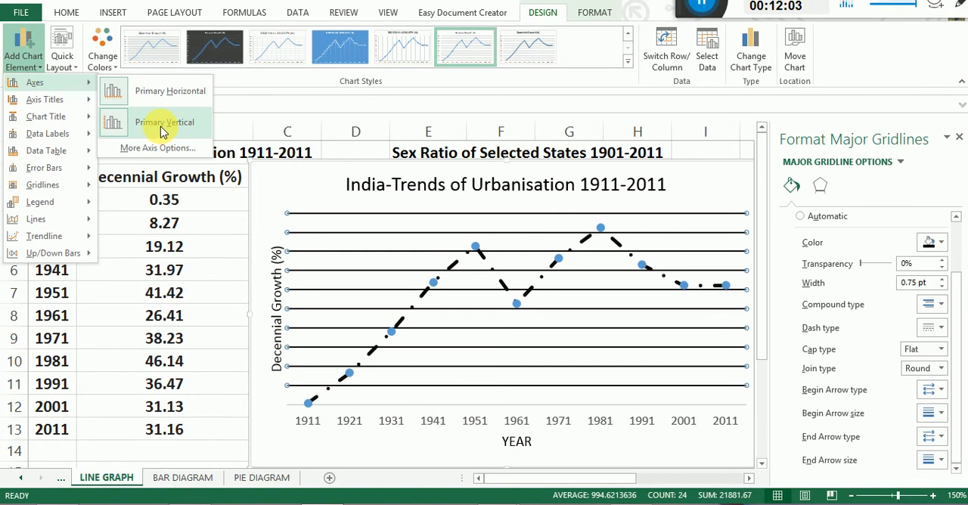
pyautogui.moveTo(71, 117)
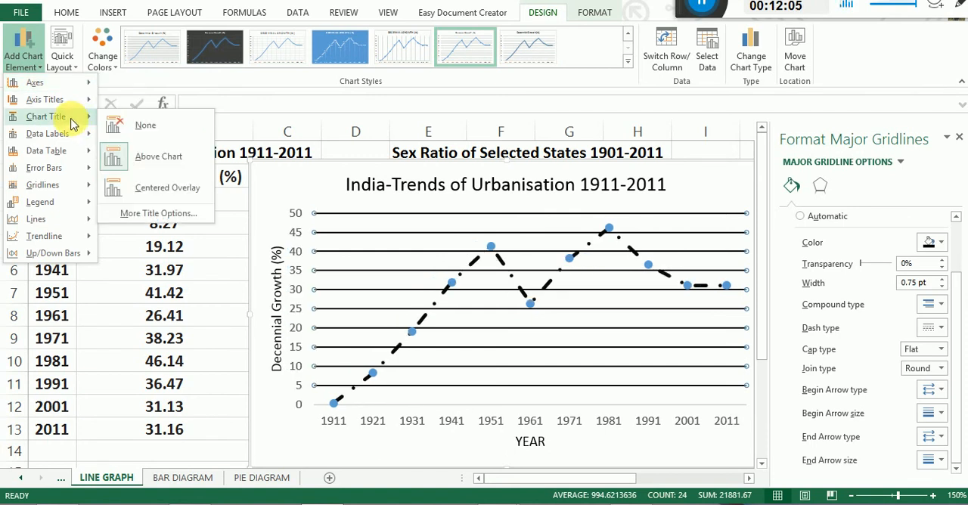
pyautogui.moveTo(71, 136)
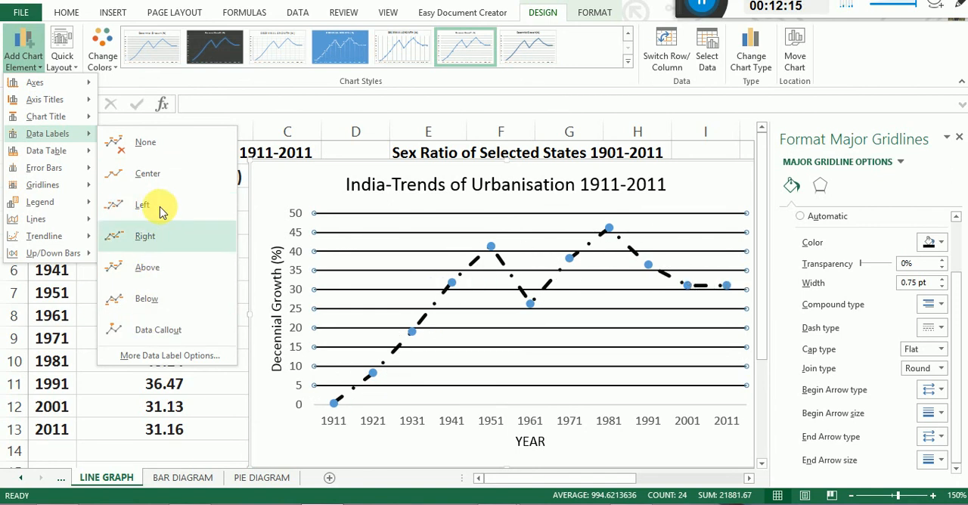
pyautogui.click(160, 210)
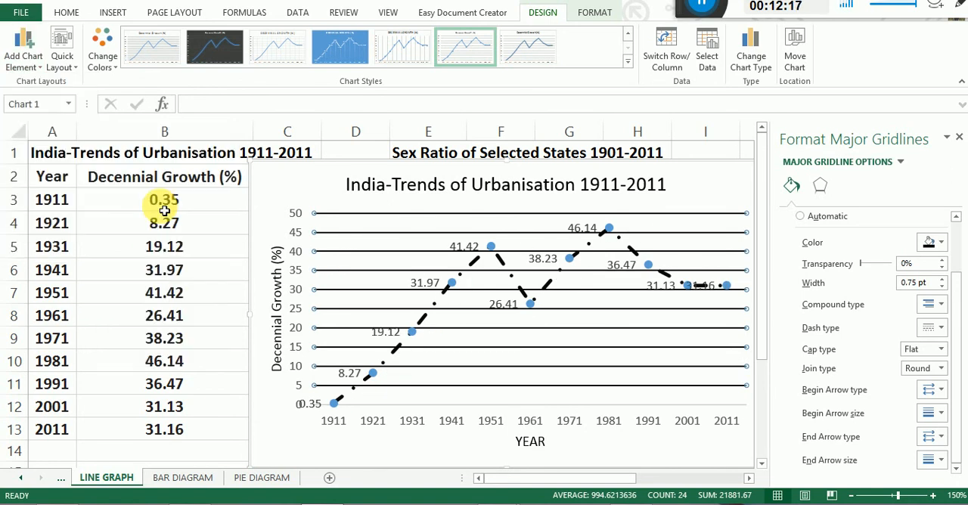
# Add primary major vertical gridlines to the line graph and remove them again.
pyautogui.click(26, 60)
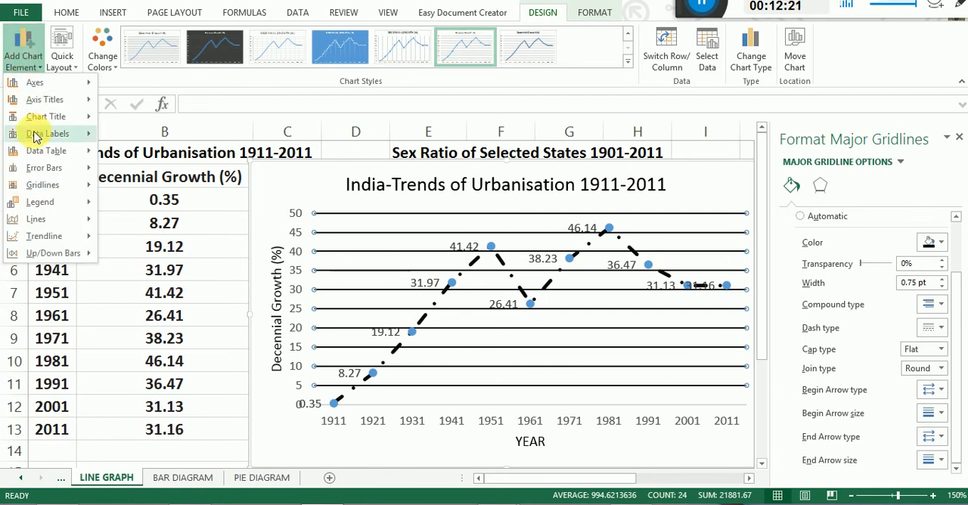
pyautogui.moveTo(64, 195)
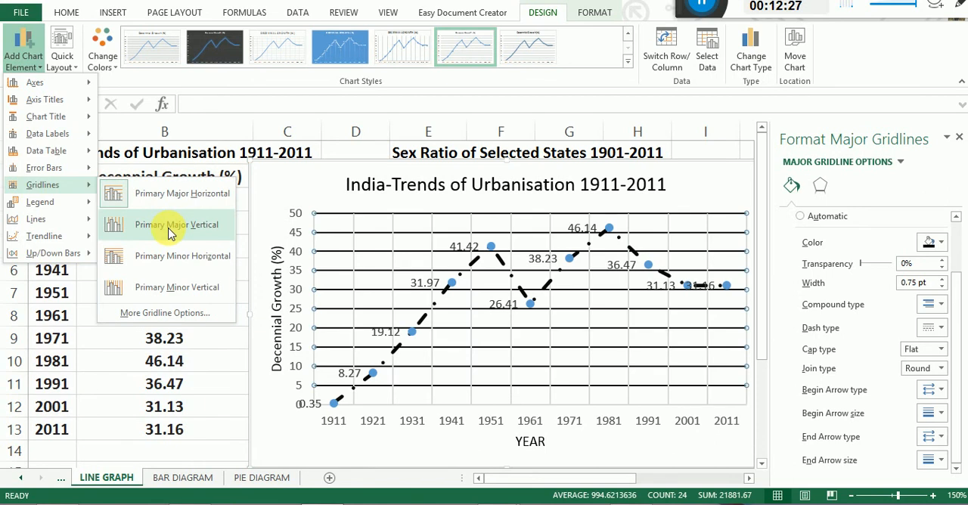
pyautogui.click(170, 229)
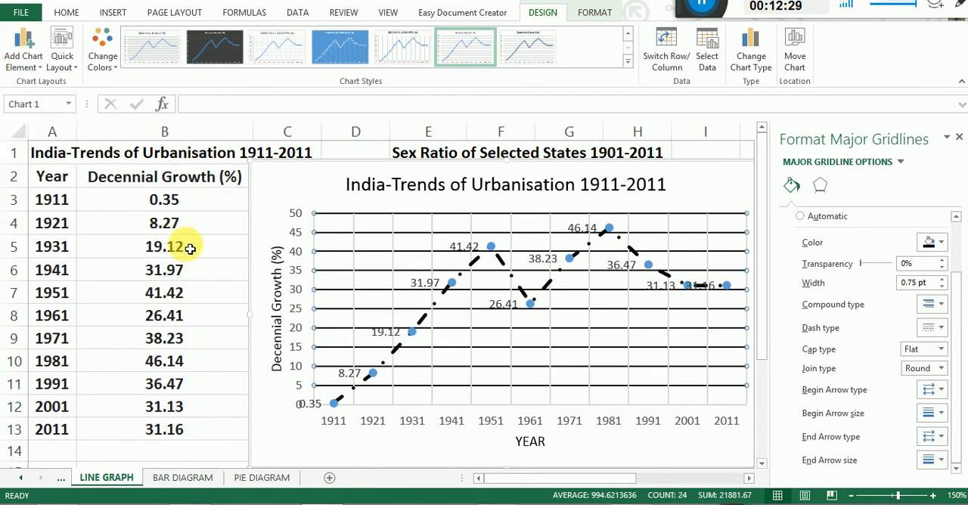
pyautogui.click(25, 65)
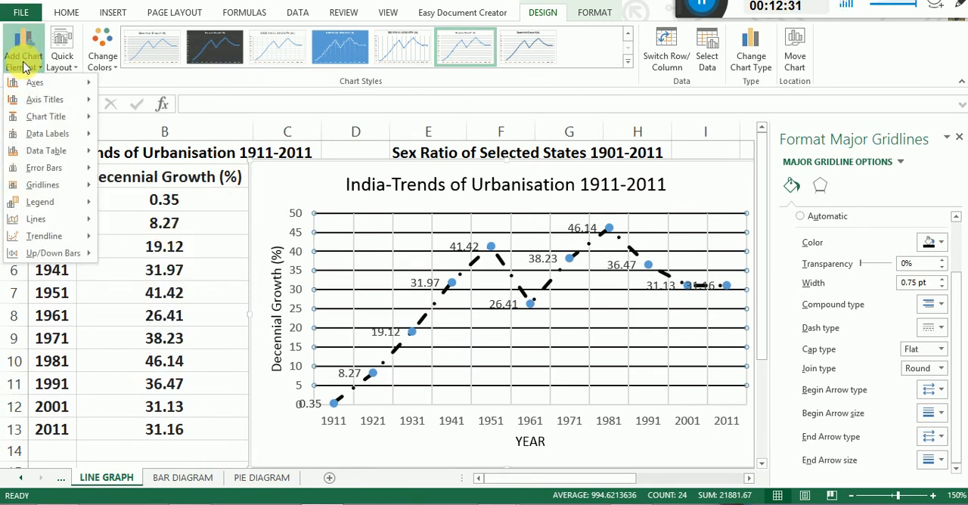
pyautogui.moveTo(42, 189)
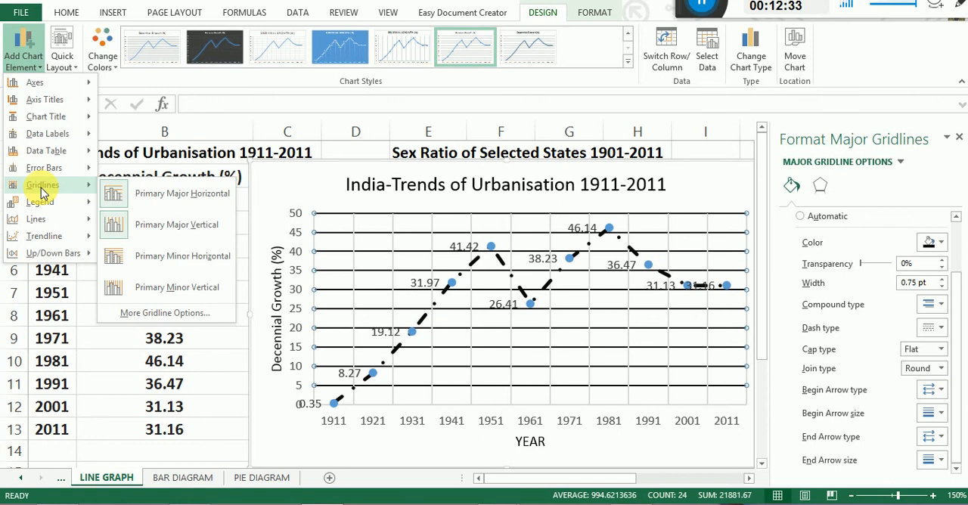
pyautogui.click(172, 227)
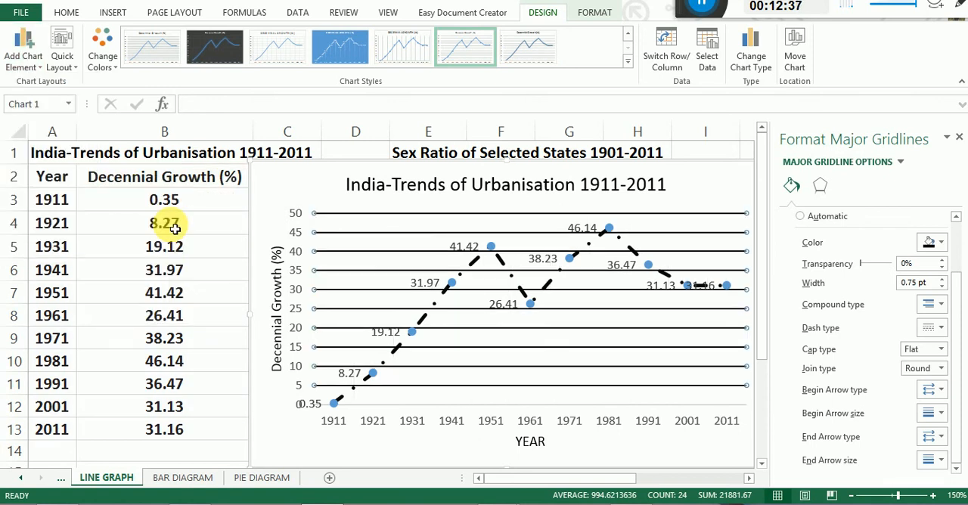
# Add primary major vertical gridlines to the line graph and set their colour to black.
pyautogui.click(24, 54)
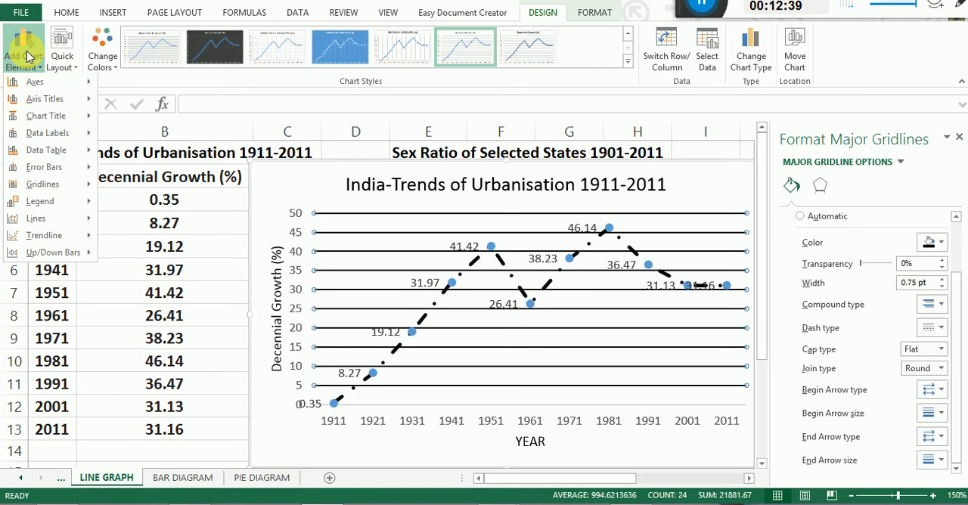
pyautogui.moveTo(45, 191)
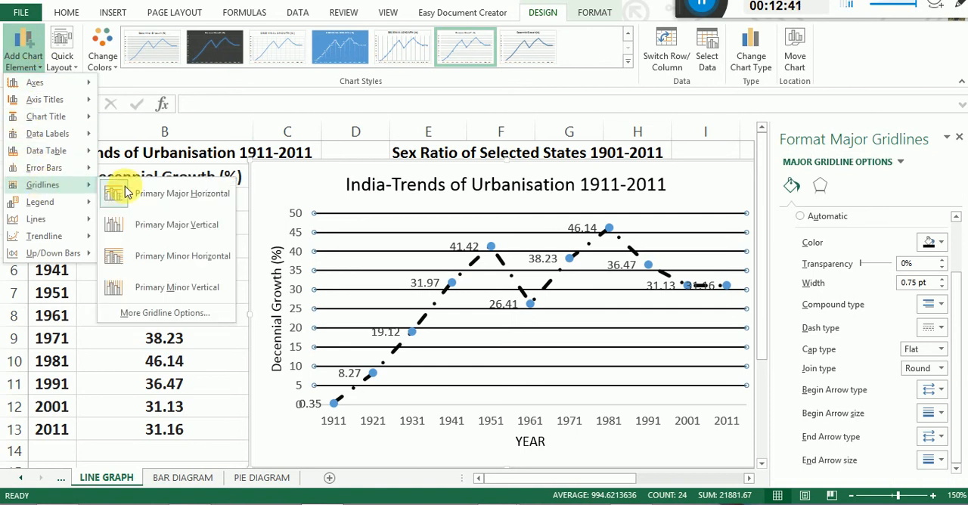
pyautogui.click(155, 223)
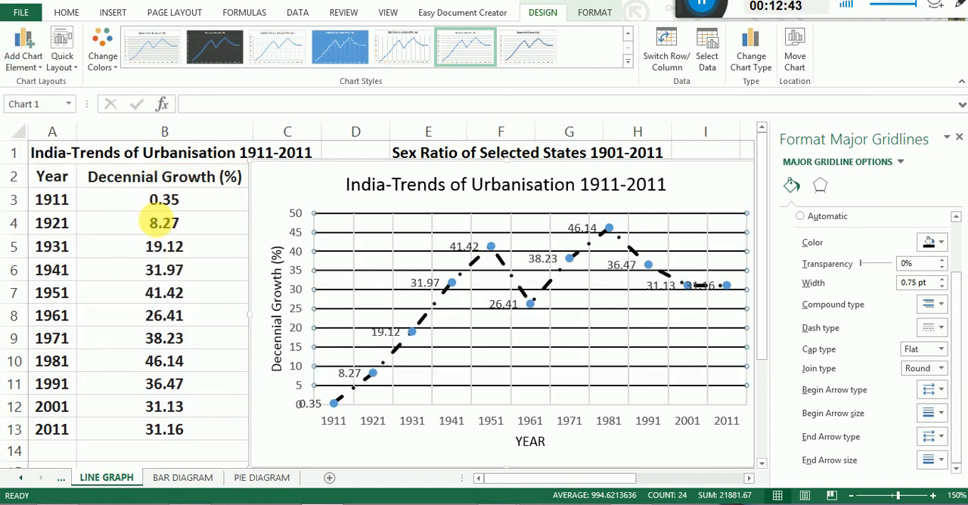
pyautogui.click(393, 235)
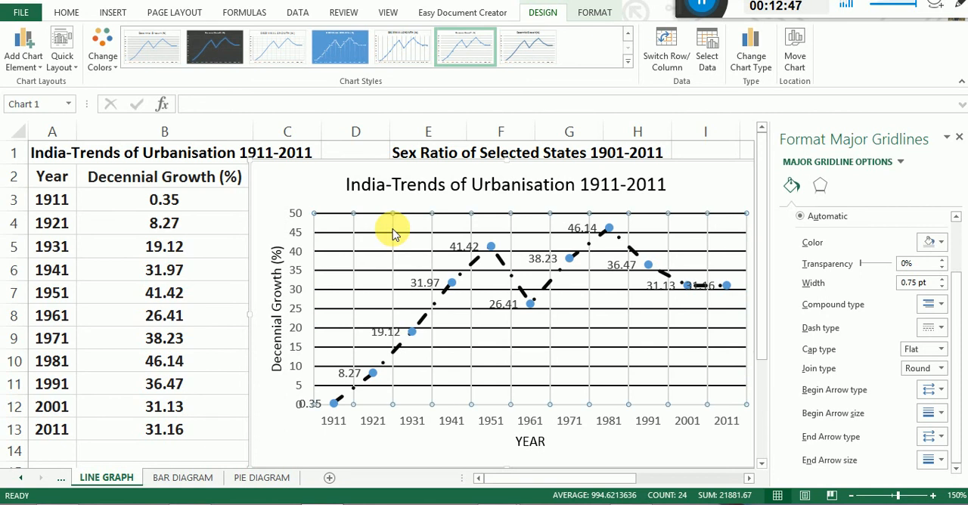
pyautogui.click(940, 242)
pyautogui.click(864, 264)
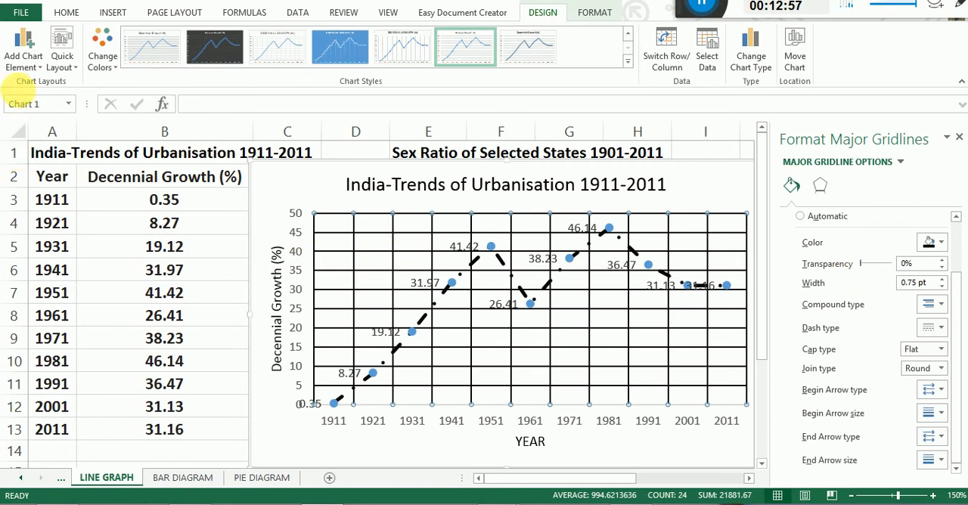
# Add primary minor horizontal gridlines to the line graph.
pyautogui.click(22, 52)
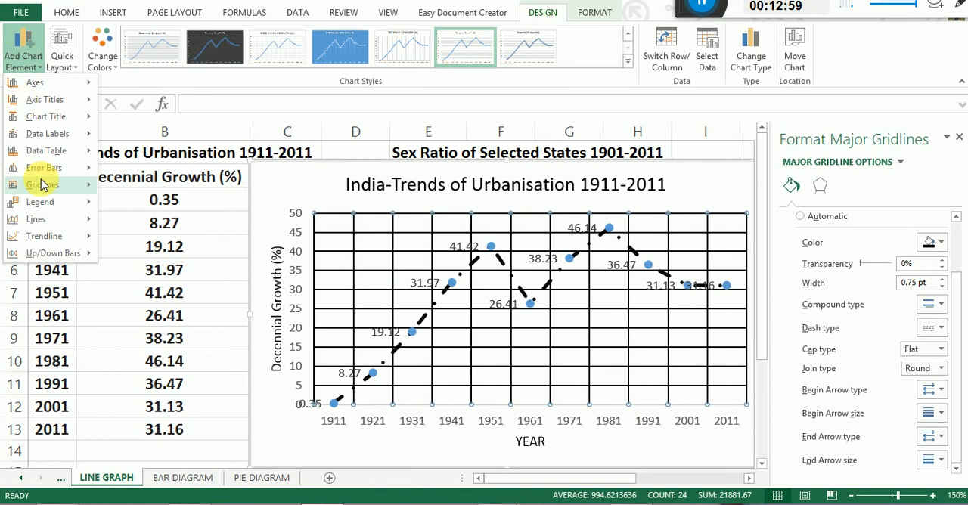
pyautogui.moveTo(43, 184)
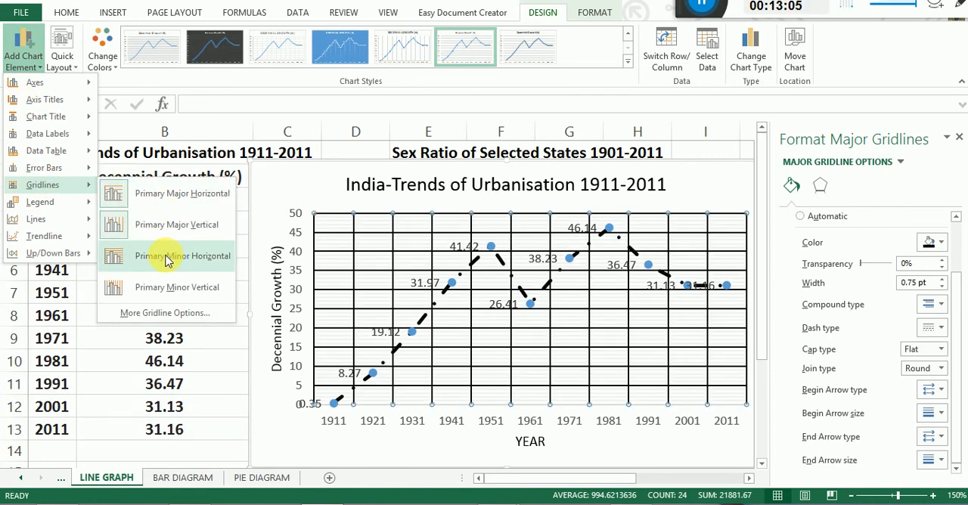
pyautogui.click(34, 61)
pyautogui.click(35, 60)
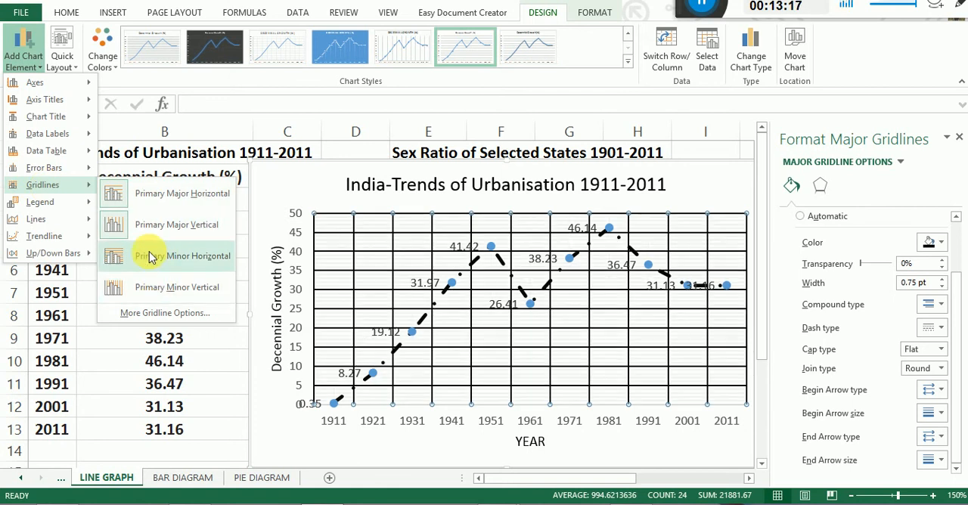
pyautogui.click(149, 255)
# Select the minor horizontal gridlines and set their line colour to black.
pyautogui.click(323, 222)
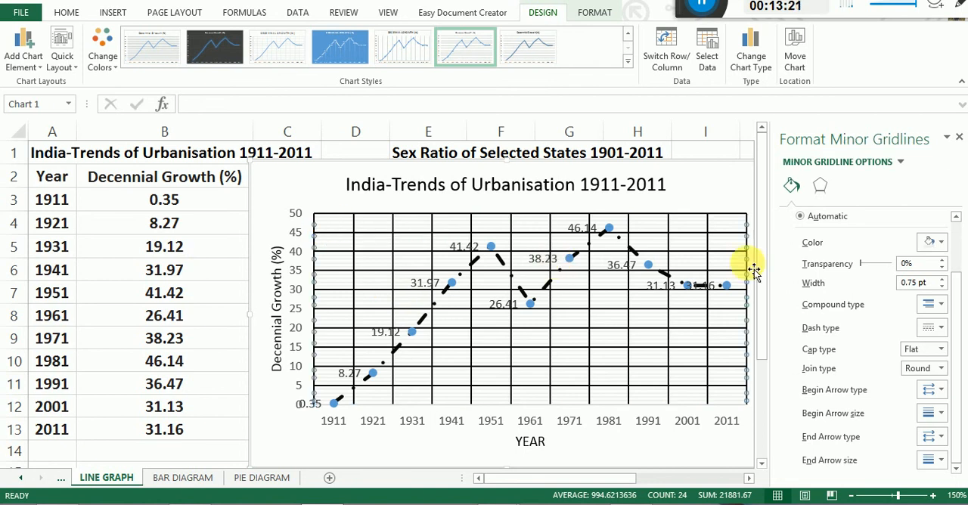
pyautogui.click(937, 244)
pyautogui.click(867, 280)
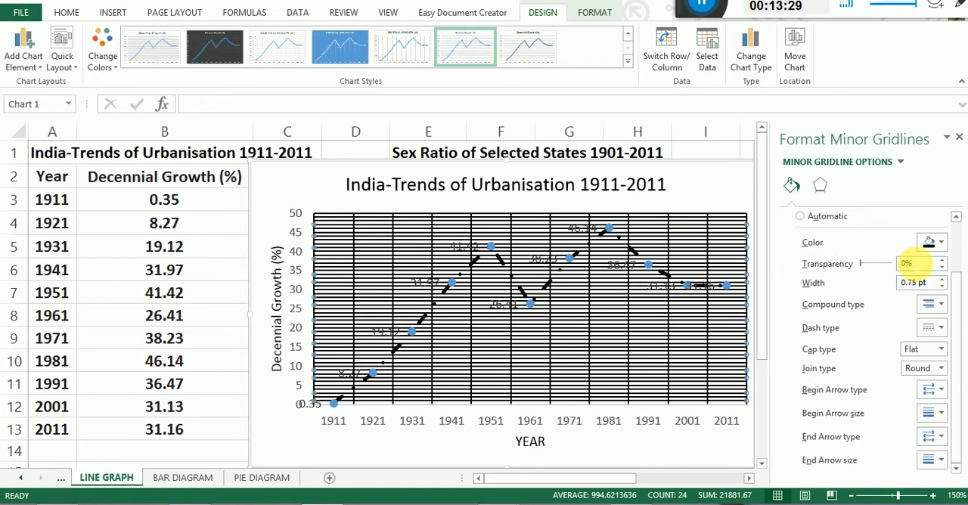
# Undo the black line colour of the minor horizontal gridlines and close their formatting options.
pyautogui.hotkey('ctrl', 'z')
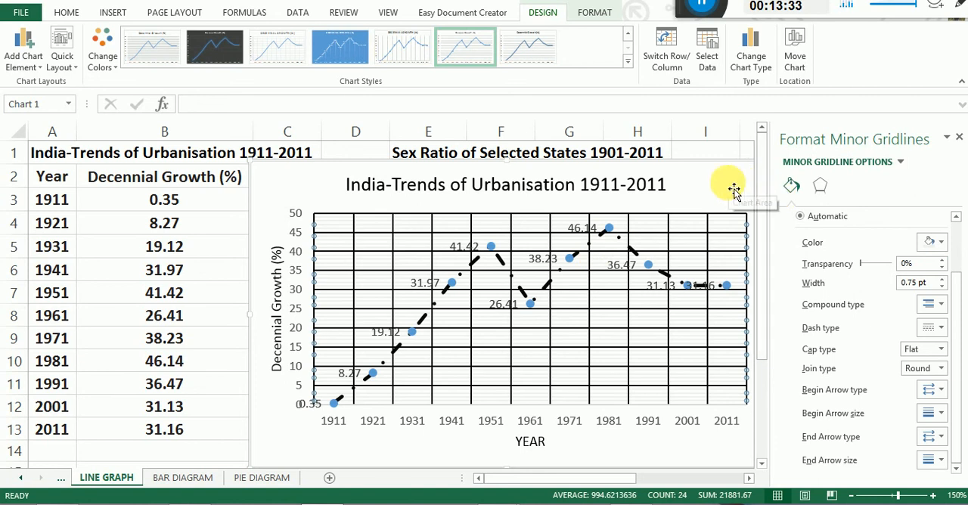
pyautogui.click(958, 140)
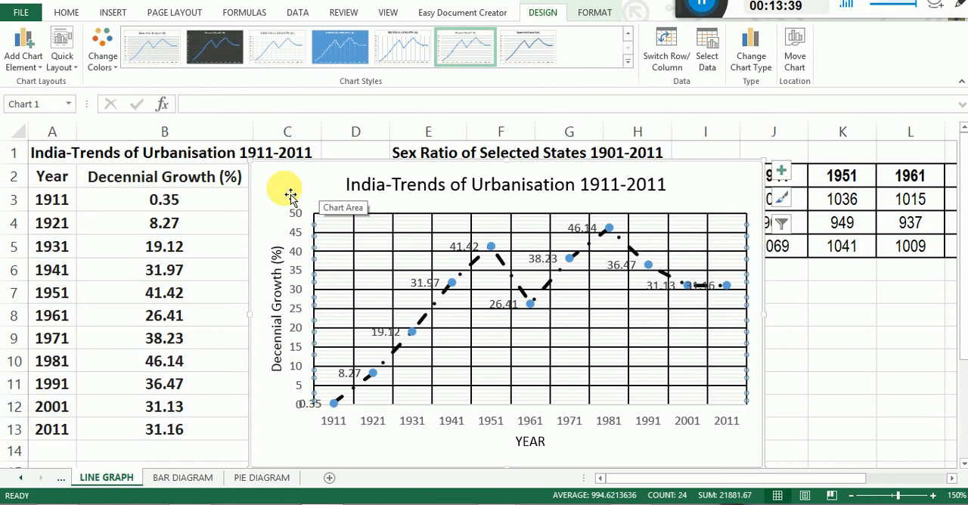
# Copy the whole India-Trends of Urbanisation line graph and paste it into a new blank Word document.
pyautogui.click(267, 169)
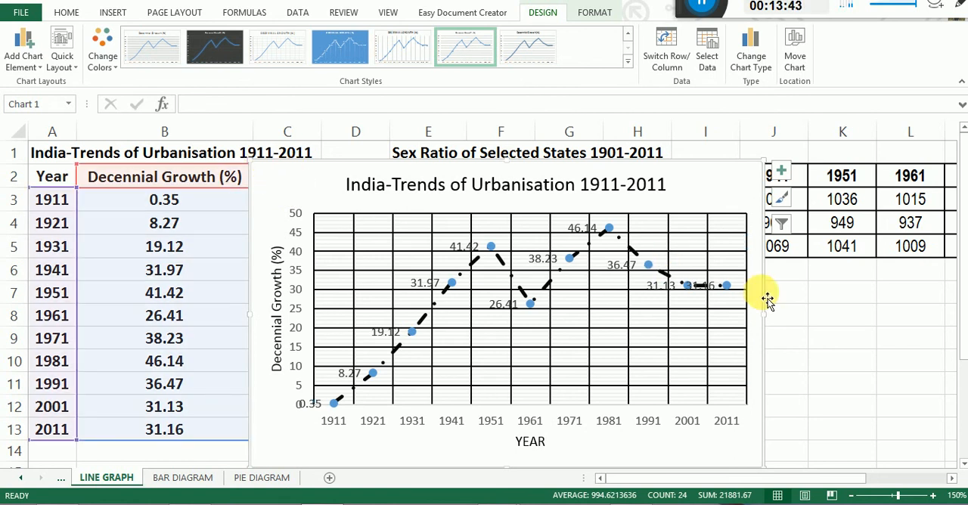
pyautogui.rightClick(306, 169)
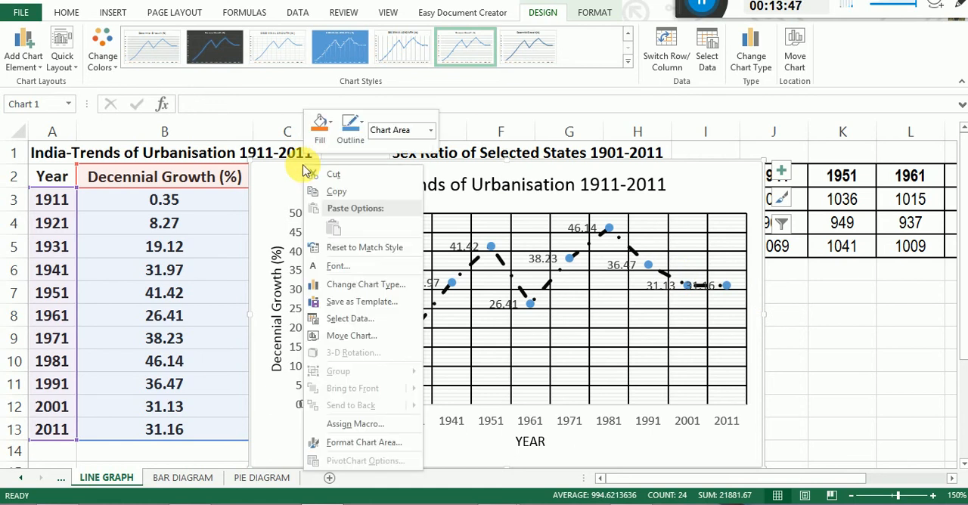
pyautogui.click(338, 192)
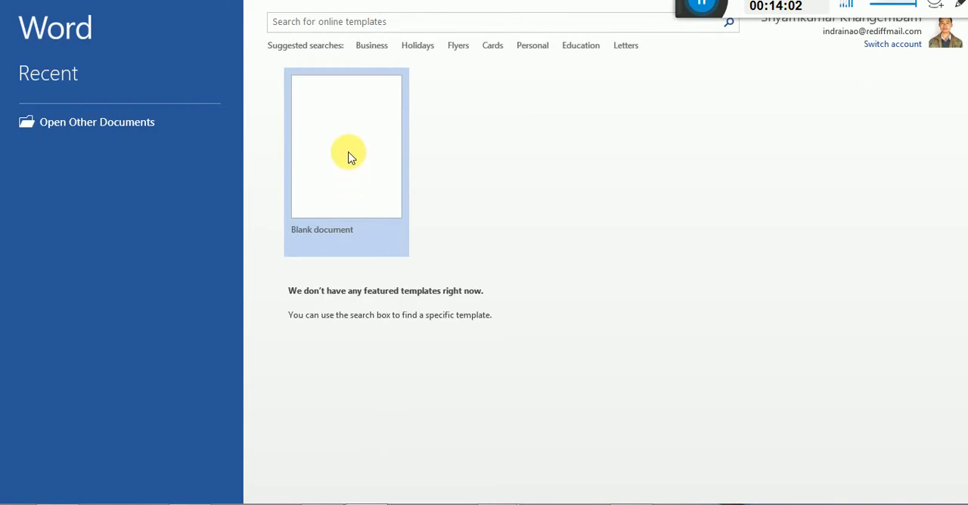
pyautogui.click(350, 157)
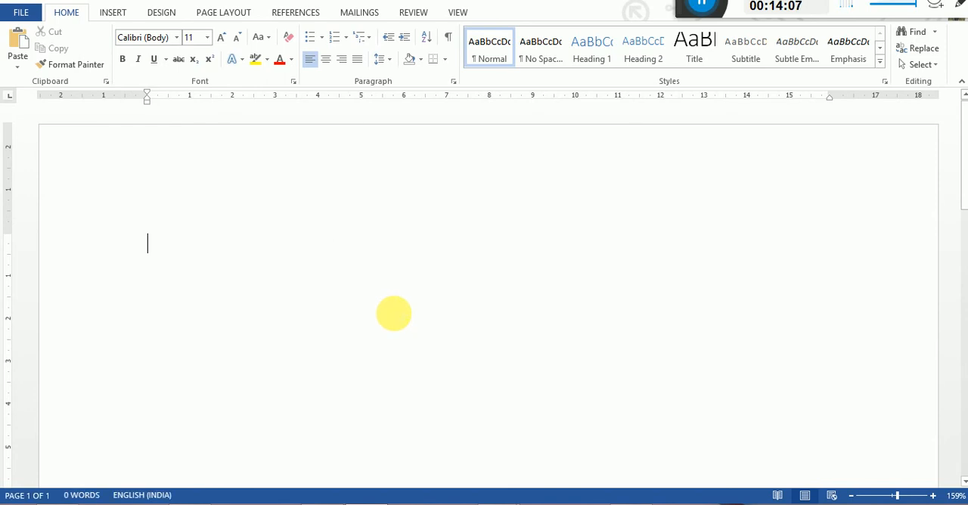
pyautogui.hotkey('ctrl', 'v')
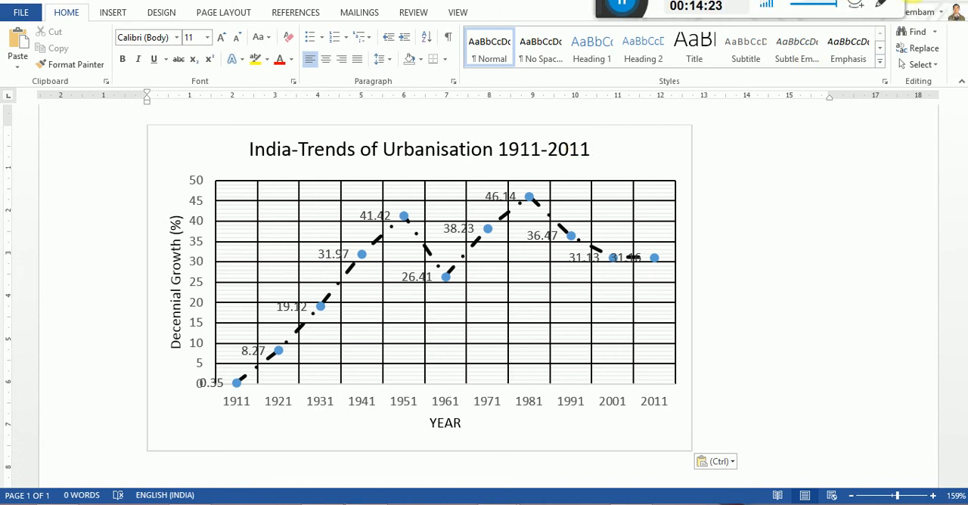
# Switch back to Excel and move the urbanisation graph down to row 7, clear of the sex ratio table.
pyautogui.hotkey('alt', 'Tab')
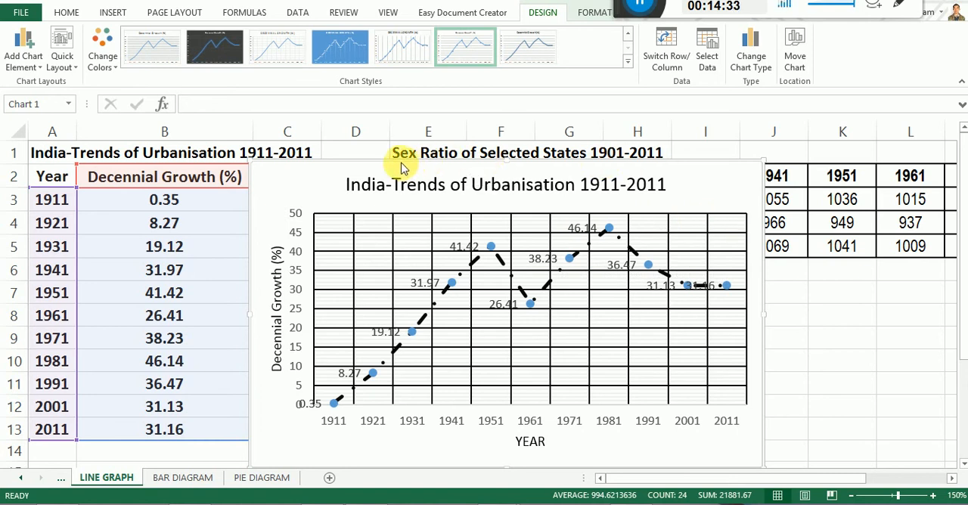
pyautogui.moveTo(400, 156); pyautogui.dragTo(121, 289)
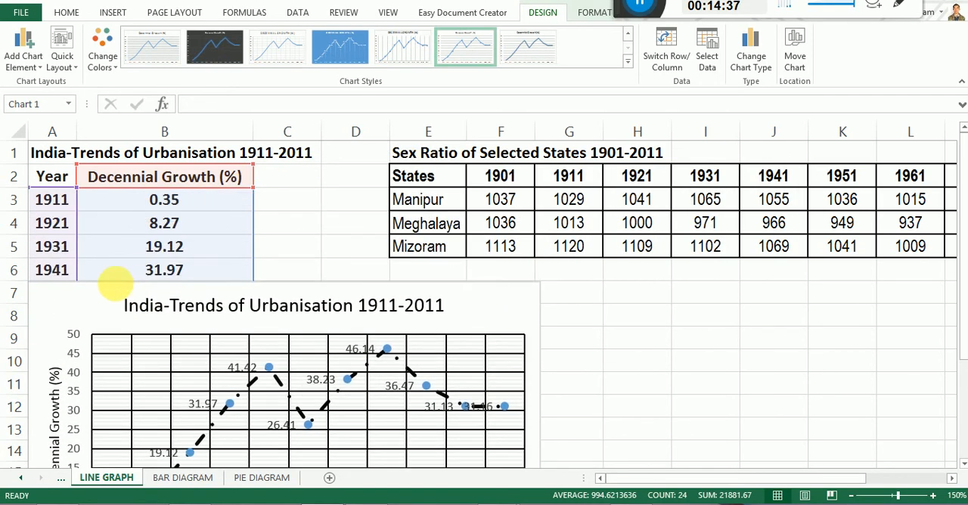
# Insert a 2-D line chart from the sex ratio table E2:Q5, with years on the horizontal axis and one line per state.
pyautogui.moveTo(710, 482); pyautogui.dragTo(780, 475)
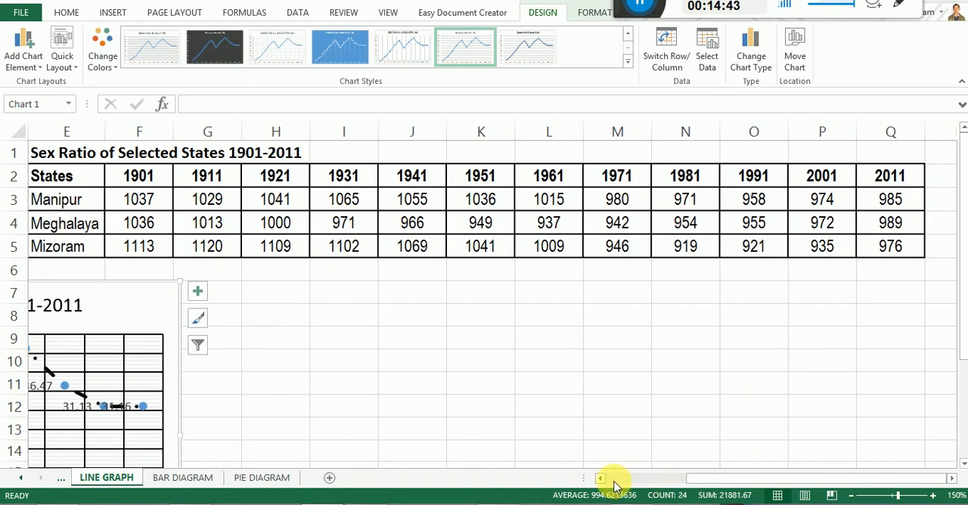
pyautogui.click(597, 479)
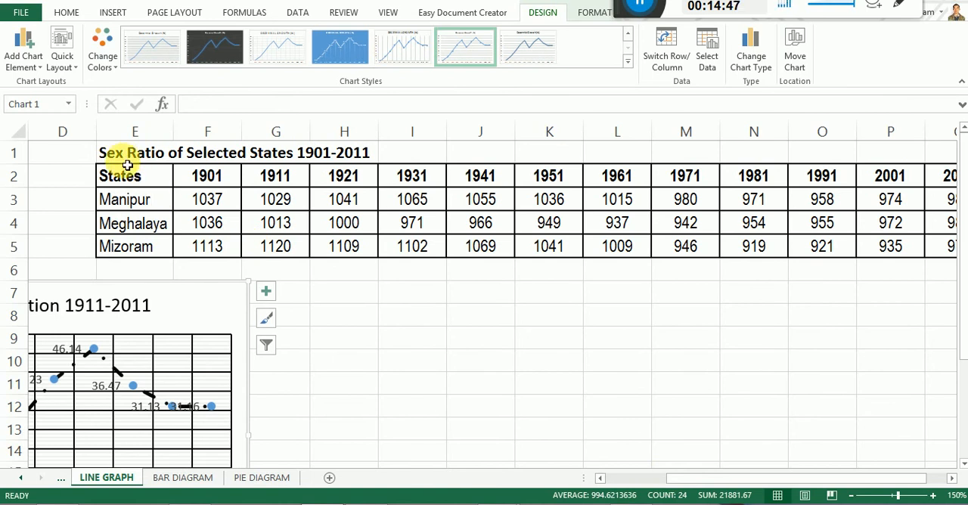
pyautogui.moveTo(118, 174); pyautogui.dragTo(821, 255)
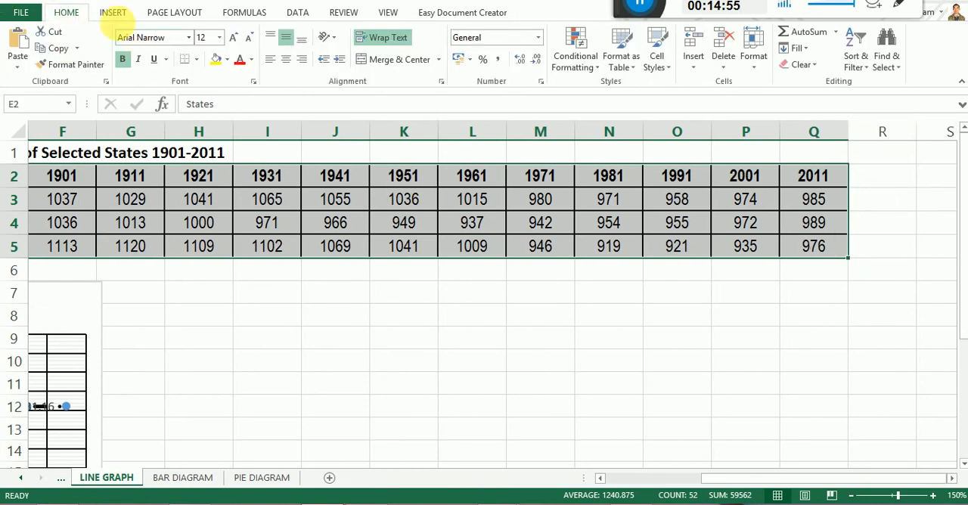
pyautogui.click(112, 15)
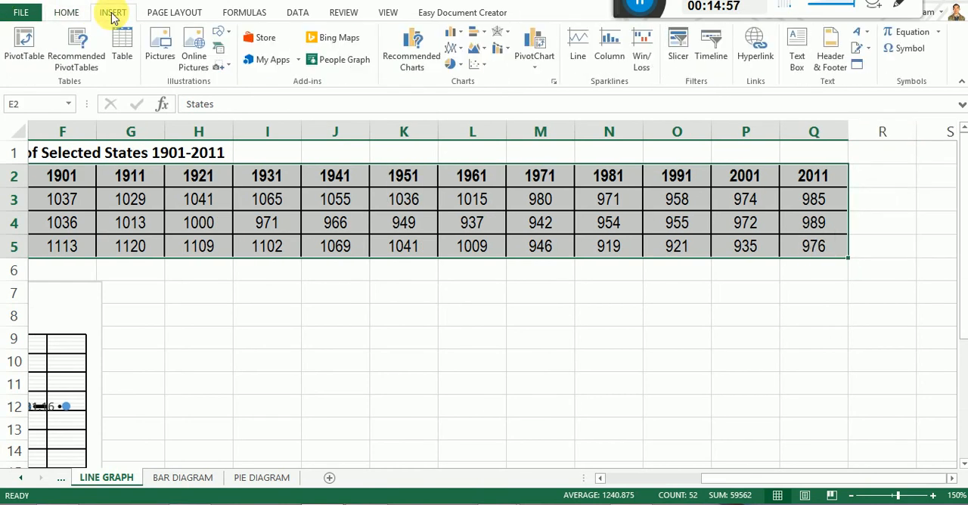
pyautogui.click(459, 54)
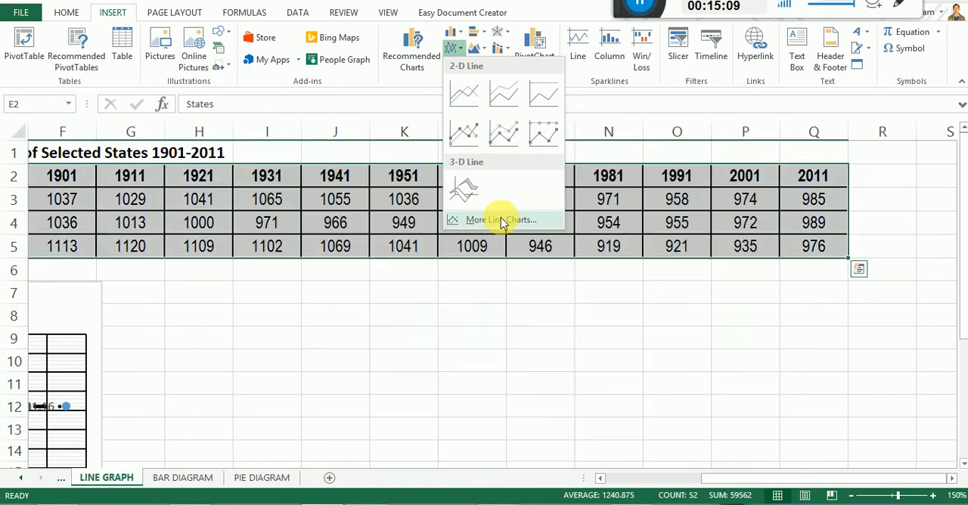
pyautogui.click(500, 218)
pyautogui.moveTo(617, 223)
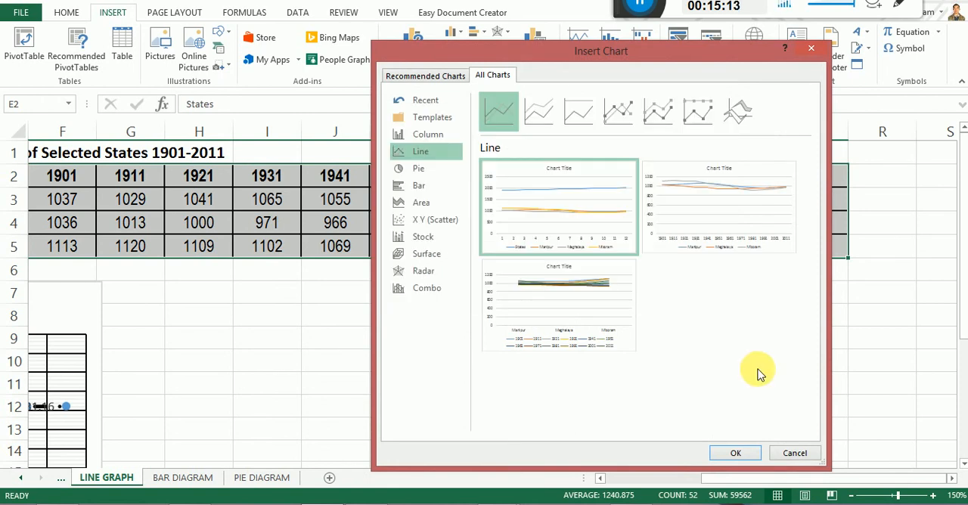
pyautogui.moveTo(747, 208)
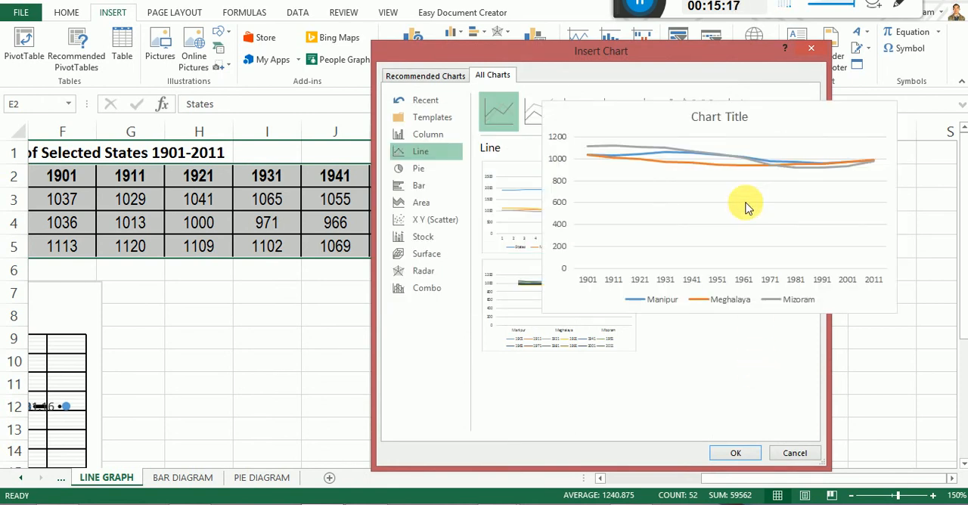
pyautogui.click(737, 452)
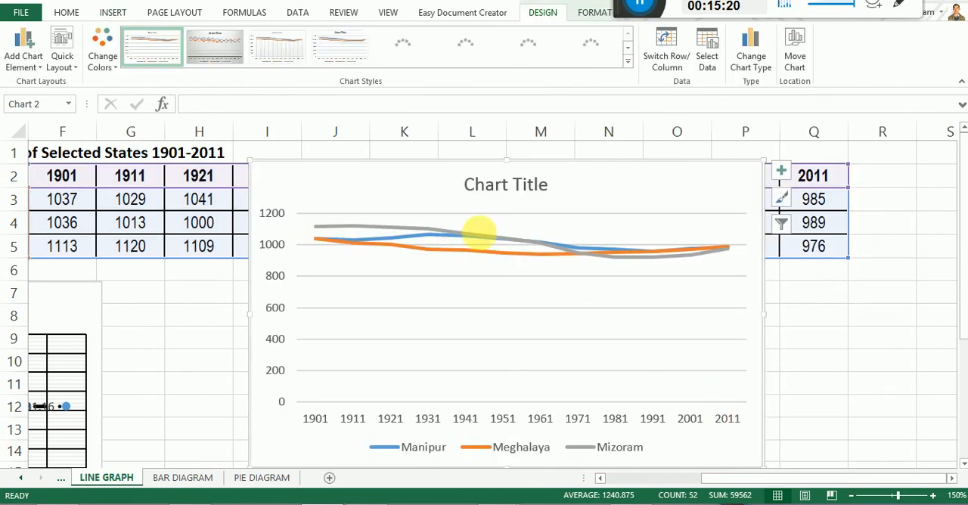
# Replace the new chart's title with "Sex Ratio of Selected States, 1901-2011".
pyautogui.click(485, 189)
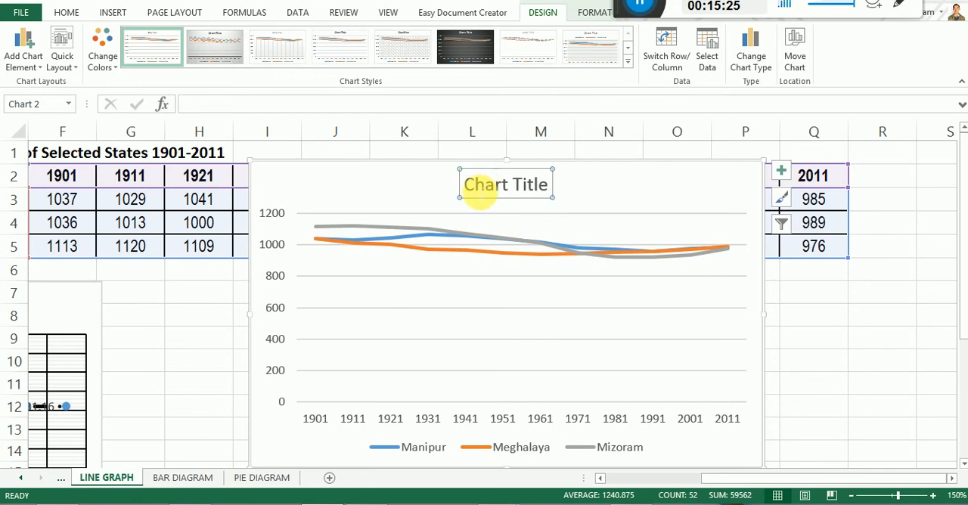
pyautogui.moveTo(468, 192); pyautogui.dragTo(539, 190)
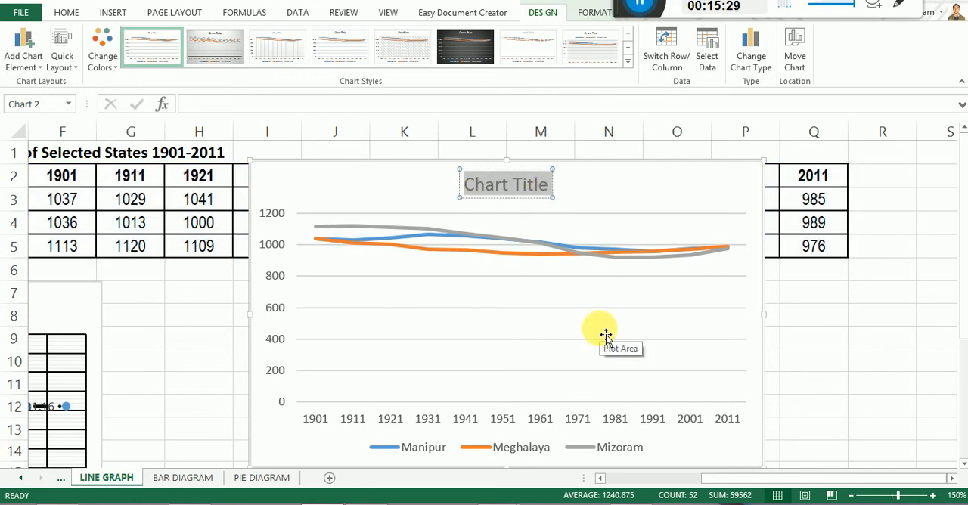
pyautogui.write('Sex Ratio of Selected S')
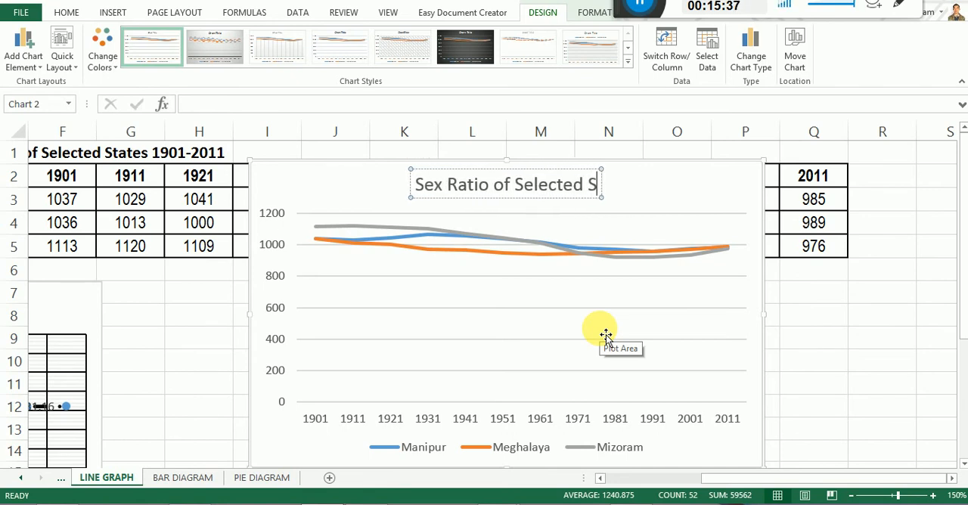
pyautogui.write('tates')
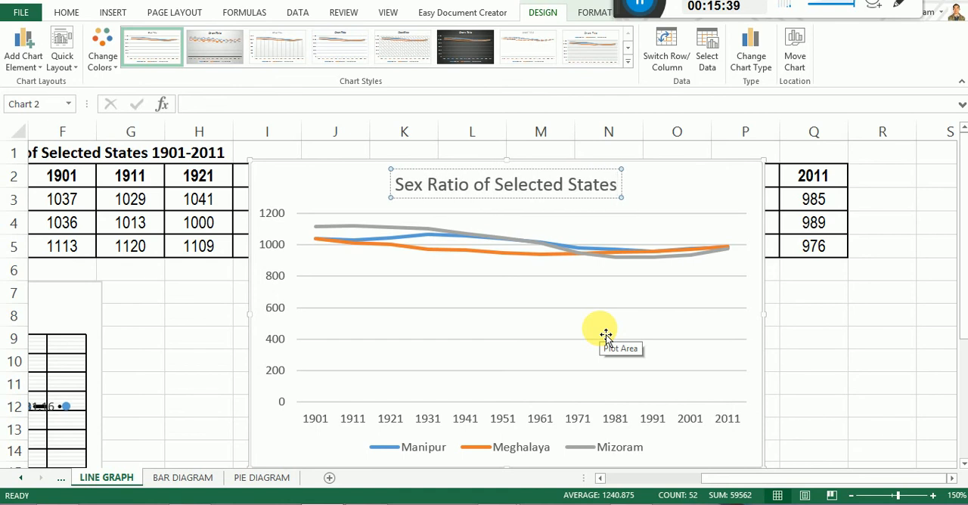
pyautogui.write(', 1901-')
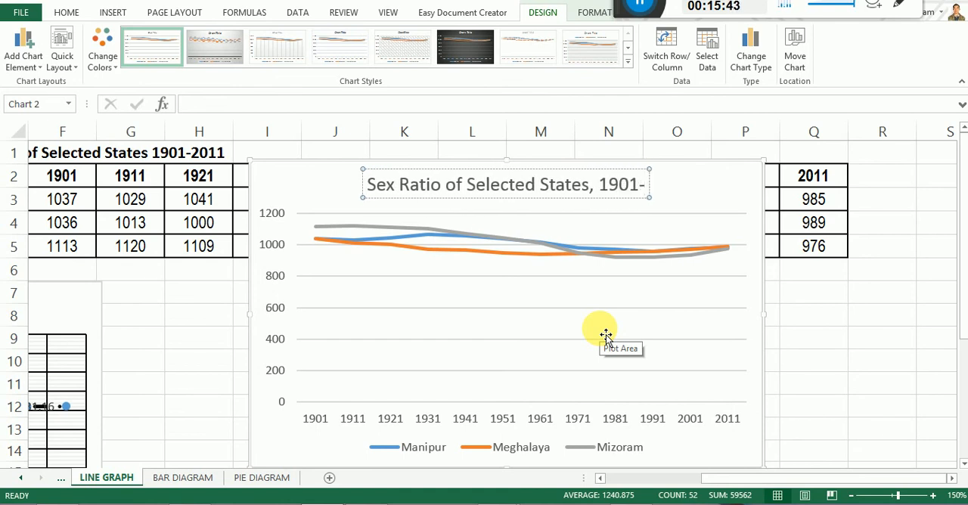
pyautogui.write('2011')
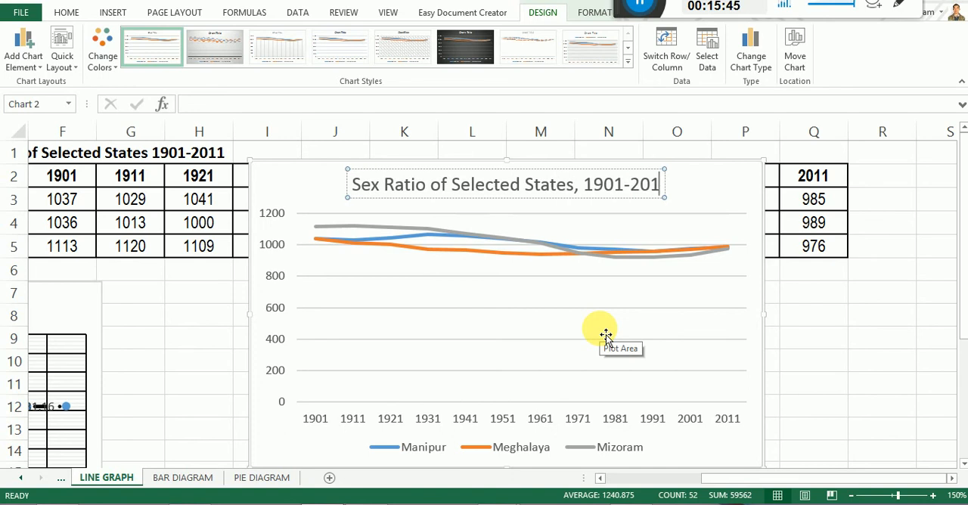
pyautogui.click(724, 323)
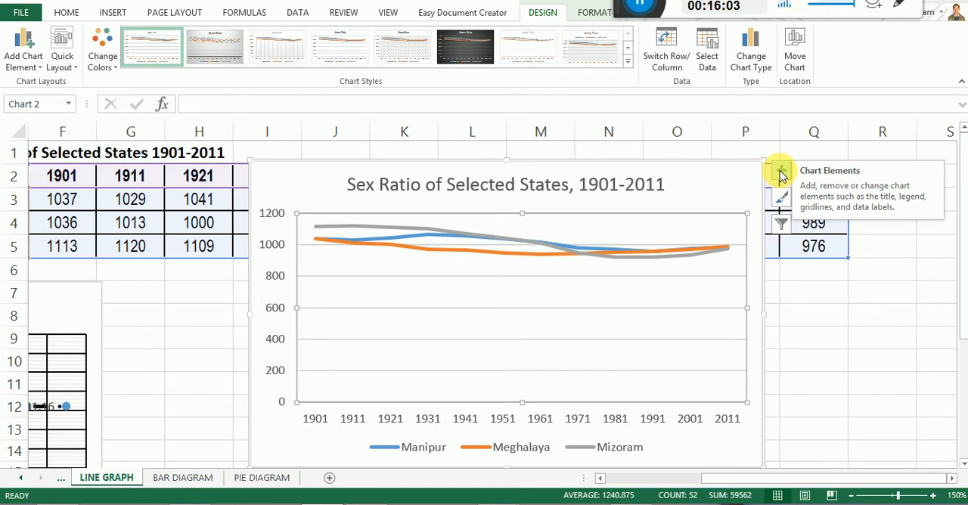
# Add horizontal and vertical axis titles to the sex ratio line chart.
pyautogui.click(17, 48)
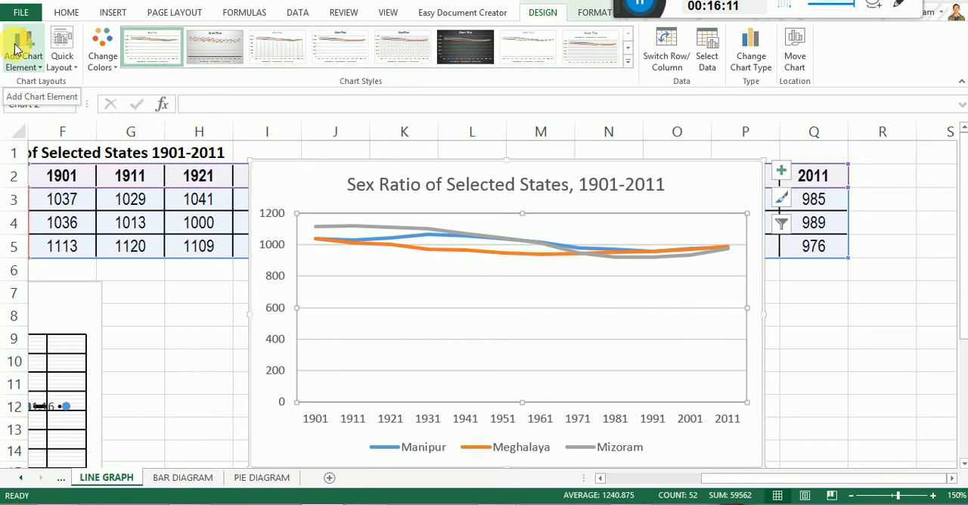
pyautogui.click(15, 48)
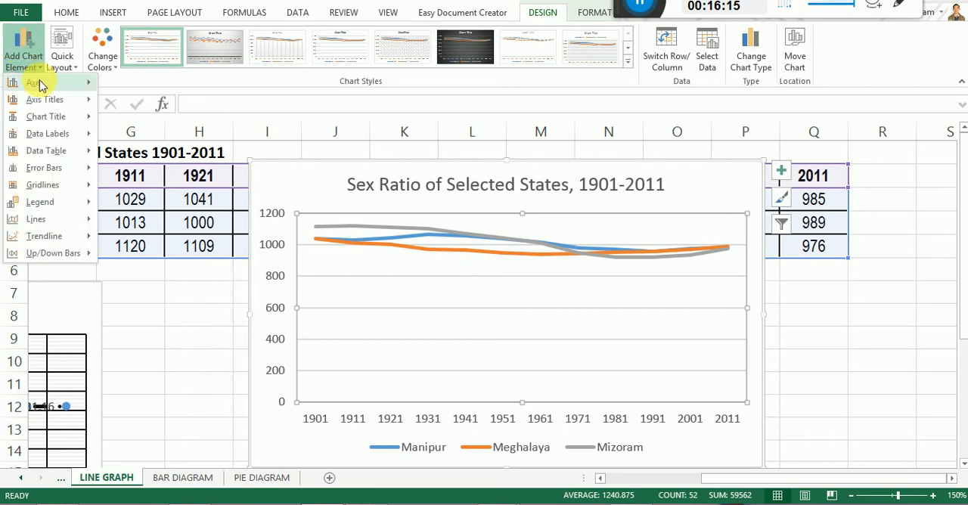
pyautogui.moveTo(40, 85)
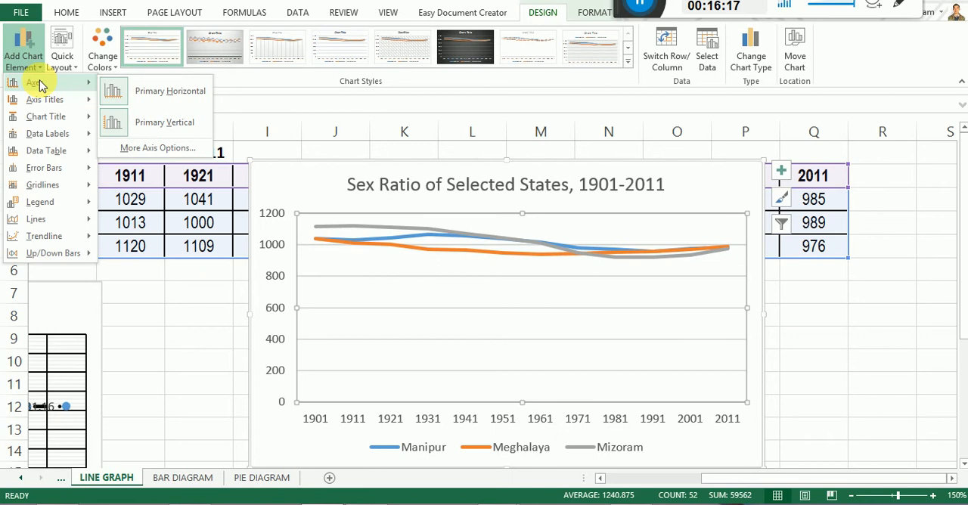
pyautogui.moveTo(43, 107)
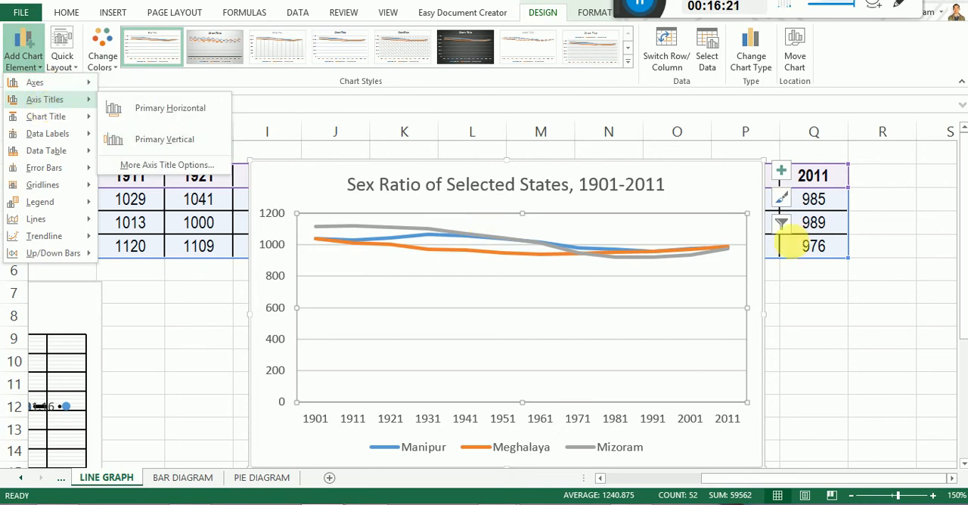
pyautogui.click(781, 172)
pyautogui.click(782, 176)
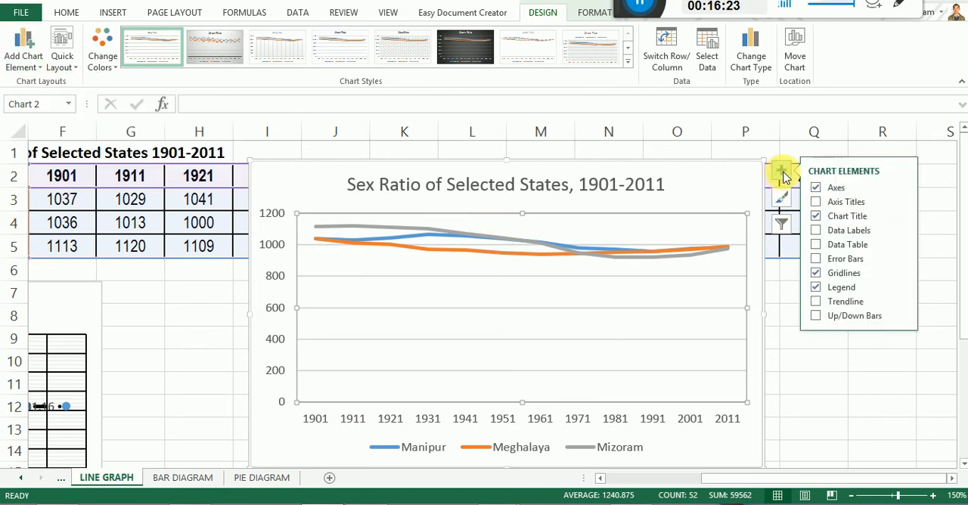
pyautogui.click(816, 202)
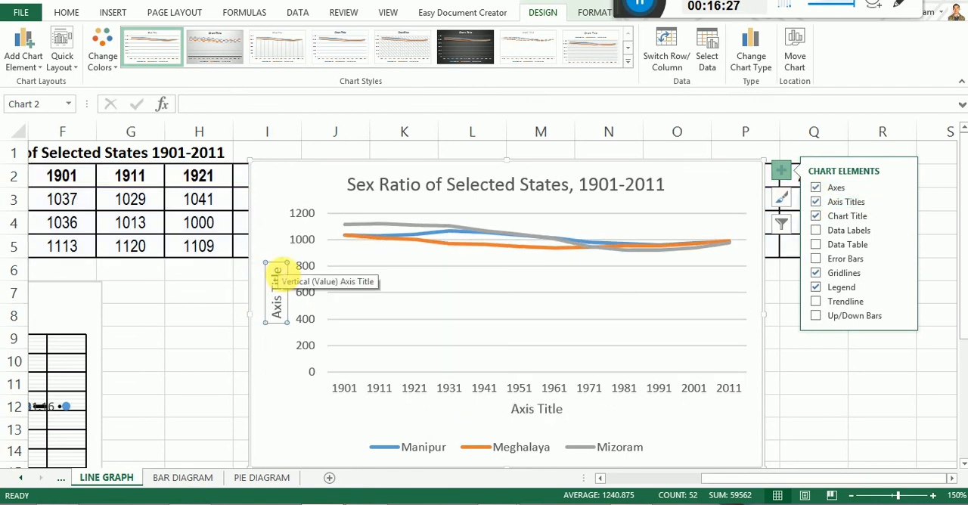
# Set the sex ratio chart's vertical axis title to "Sex Ratio" and its horizontal axis title to "YEAR".
pyautogui.moveTo(279, 269); pyautogui.dragTo(280, 311)
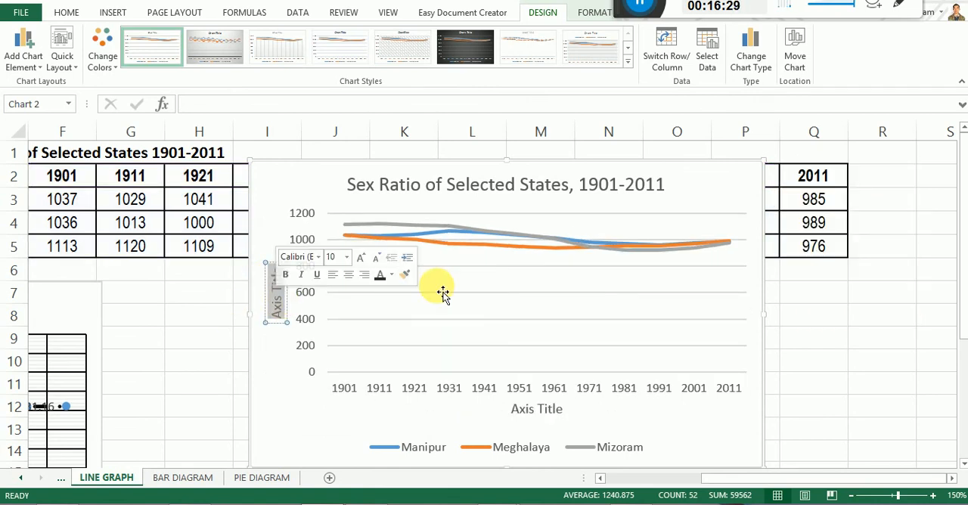
pyautogui.write('Sex')
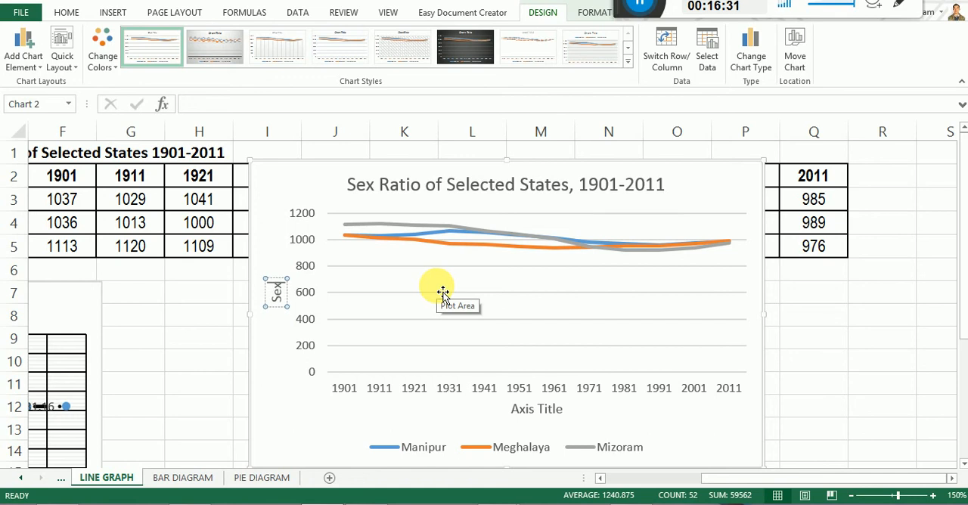
pyautogui.write(' Ratio')
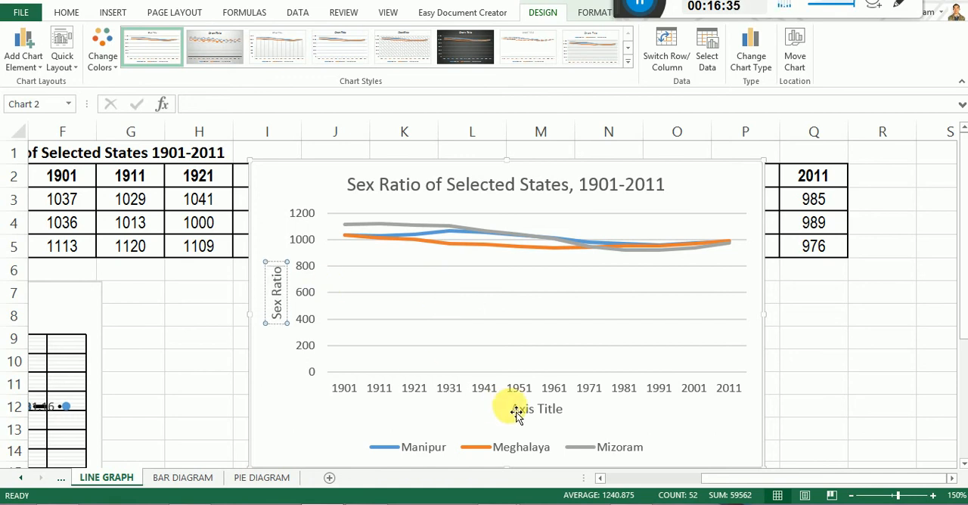
pyautogui.click(535, 412)
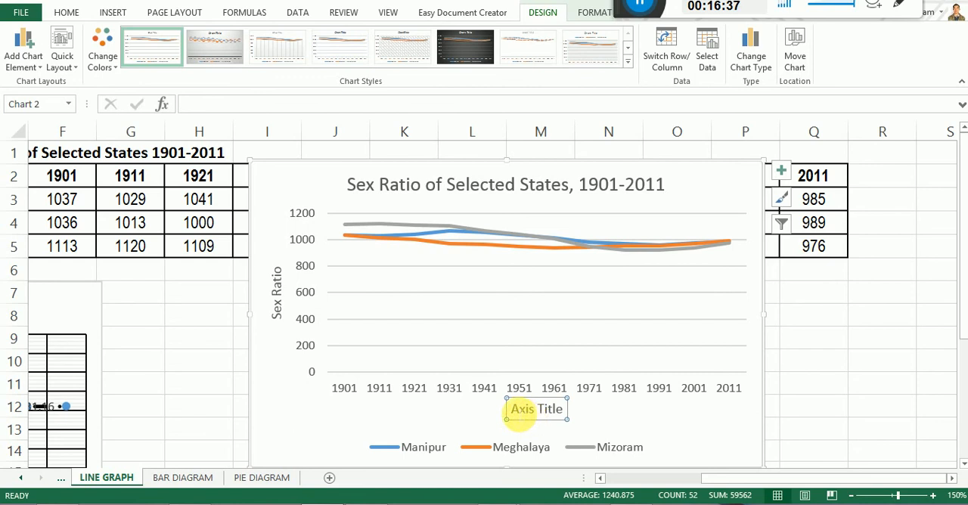
pyautogui.moveTo(513, 409); pyautogui.dragTo(569, 410)
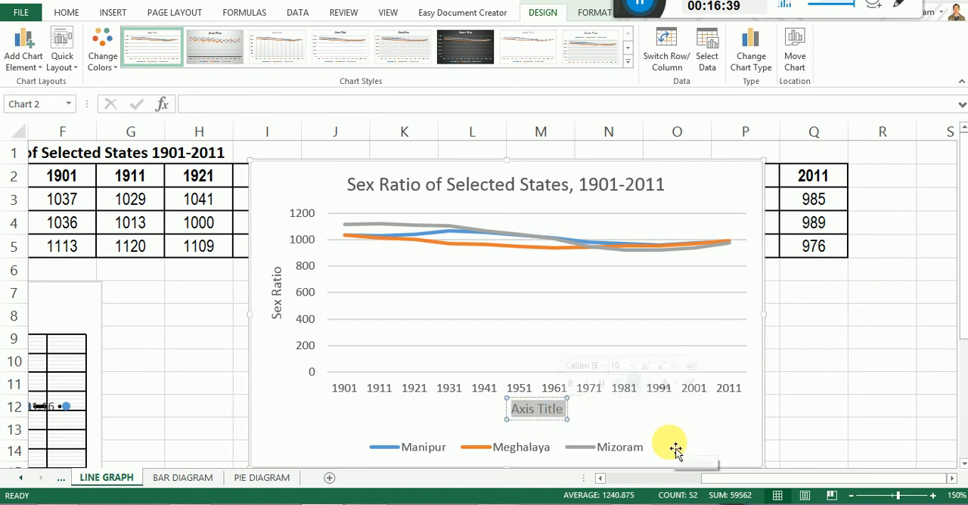
pyautogui.write('YEAR')
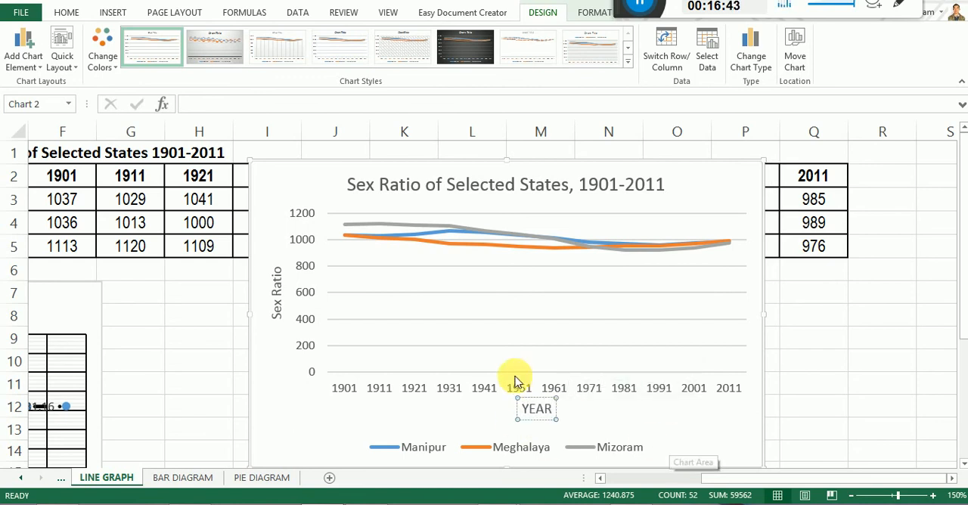
# Format the Meghalaya line in the sex ratio chart with the Dash Dot dash type and the standard Blue color.
pyautogui.click(533, 308)
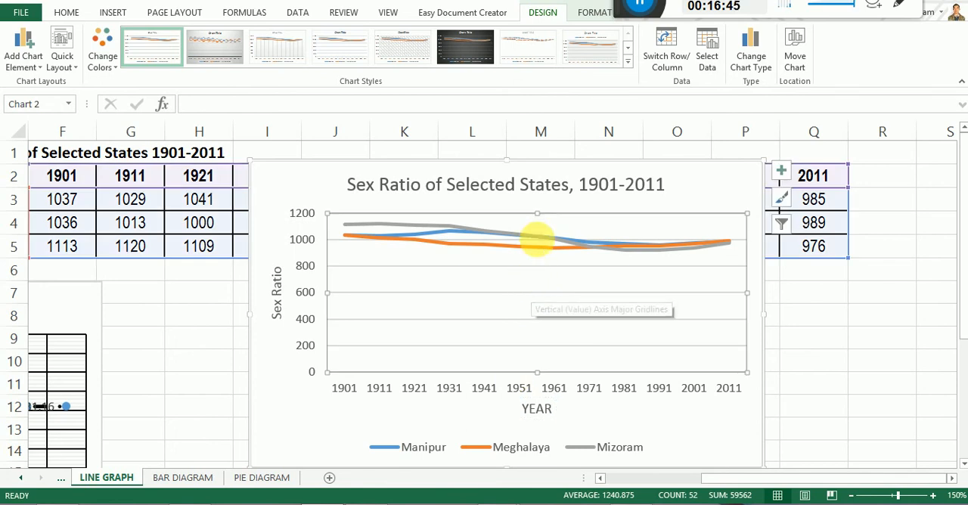
pyautogui.click(453, 236)
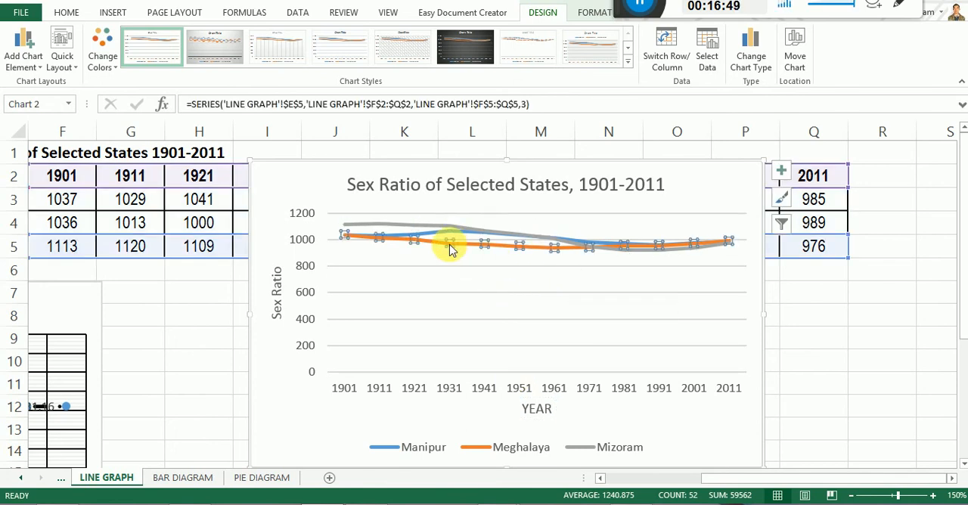
pyautogui.click(435, 239)
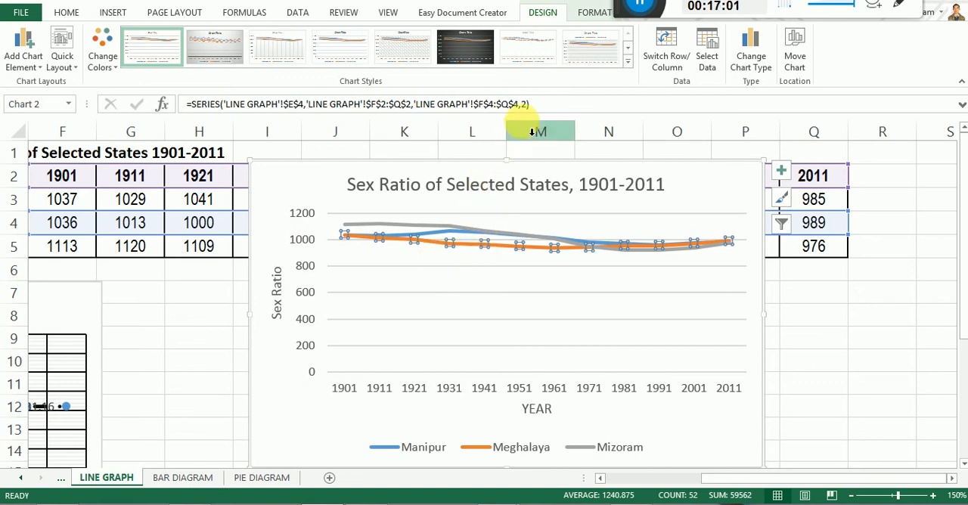
pyautogui.click(590, 13)
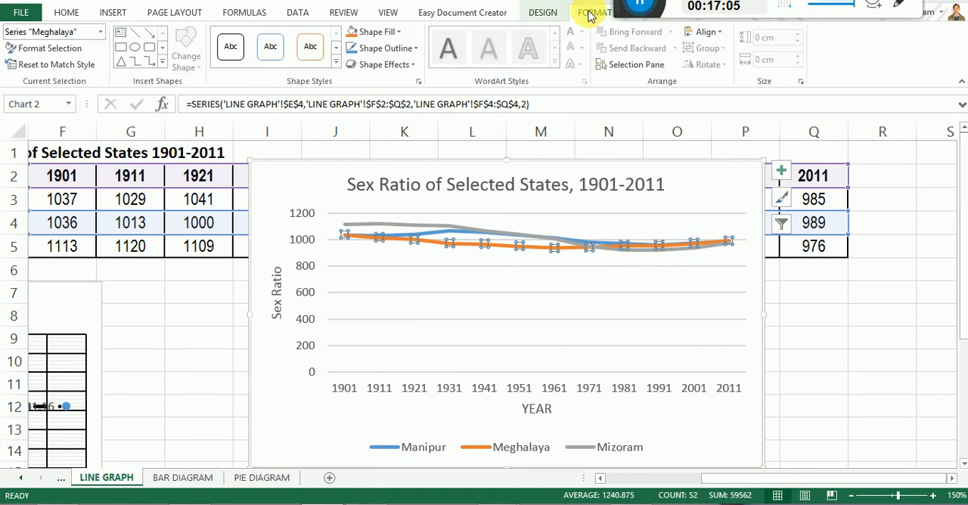
pyautogui.click(45, 50)
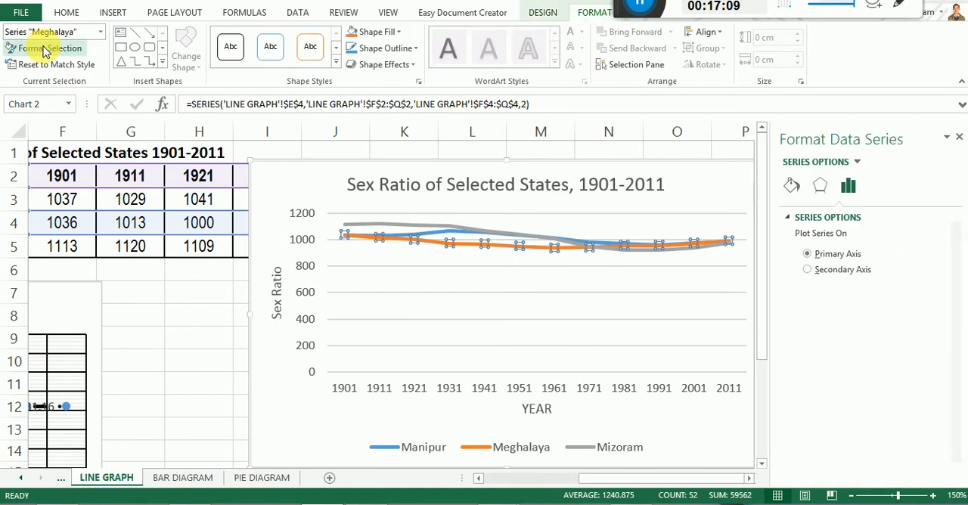
pyautogui.click(791, 186)
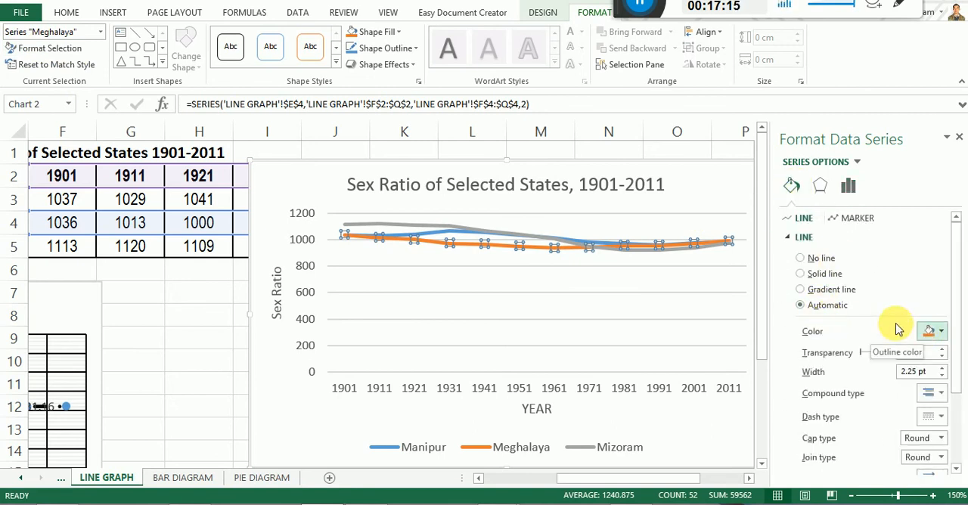
pyautogui.moveTo(957, 299); pyautogui.dragTo(959, 369)
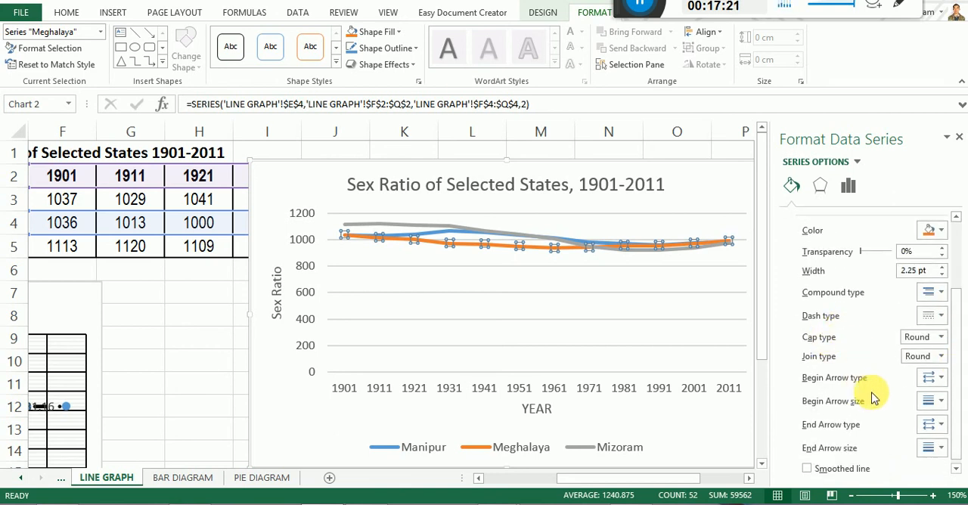
pyautogui.moveTo(954, 358); pyautogui.dragTo(959, 386)
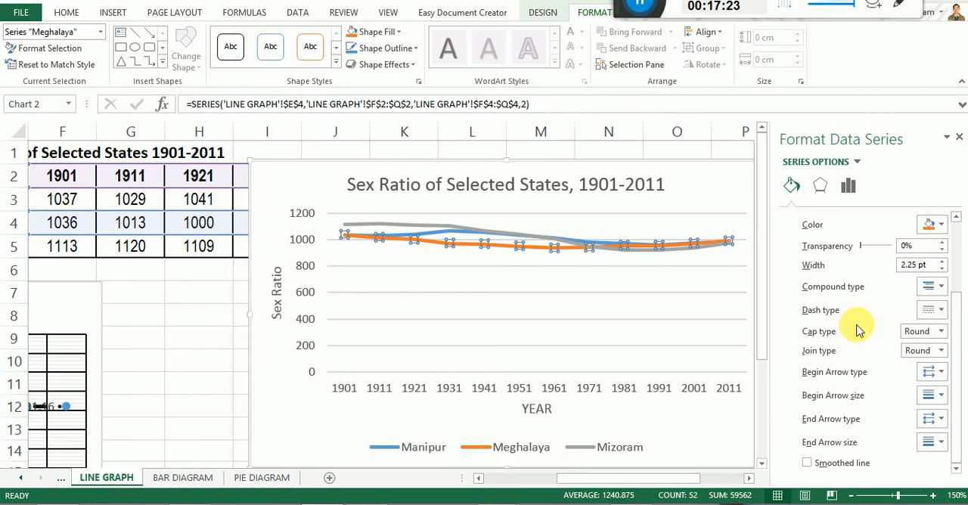
pyautogui.click(942, 311)
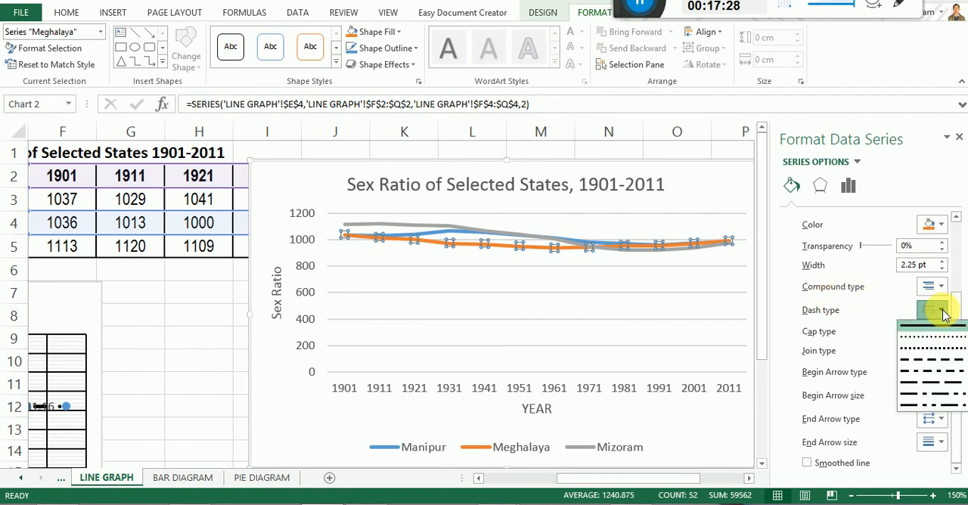
pyautogui.click(926, 372)
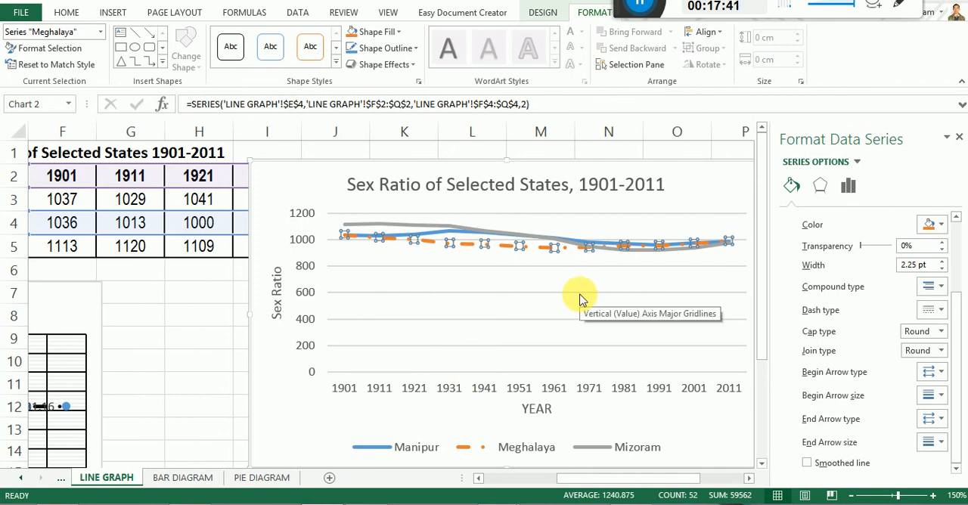
pyautogui.click(942, 227)
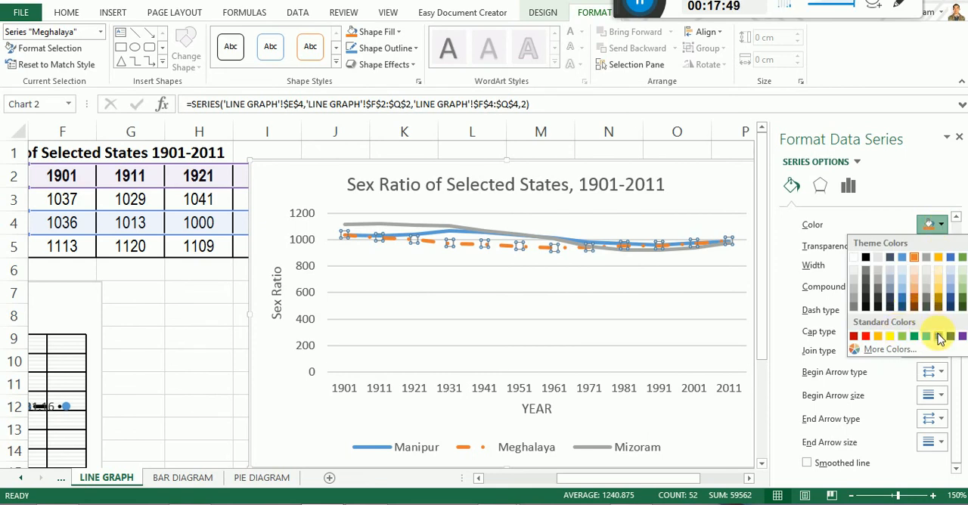
pyautogui.click(938, 337)
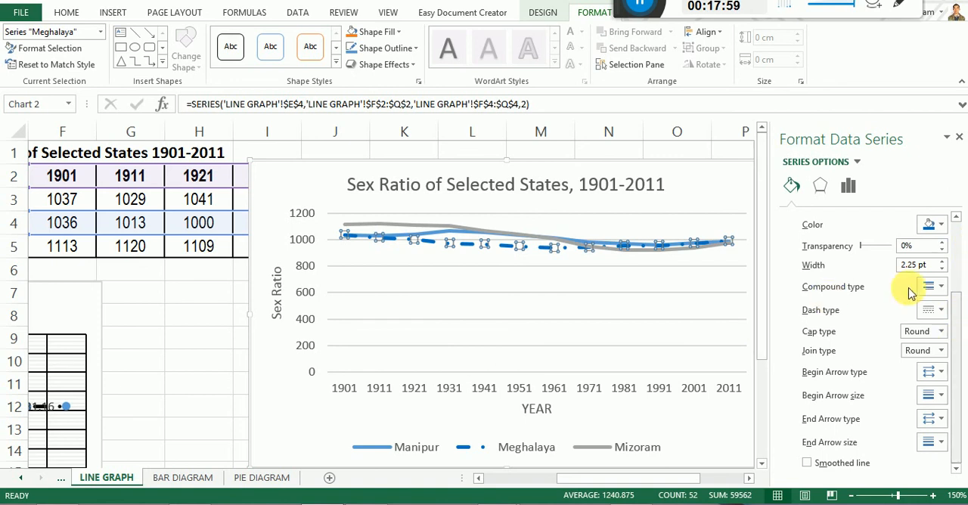
# Try plotting the Meghalaya series on the secondary axis and return it to the primary axis.
pyautogui.click(848, 188)
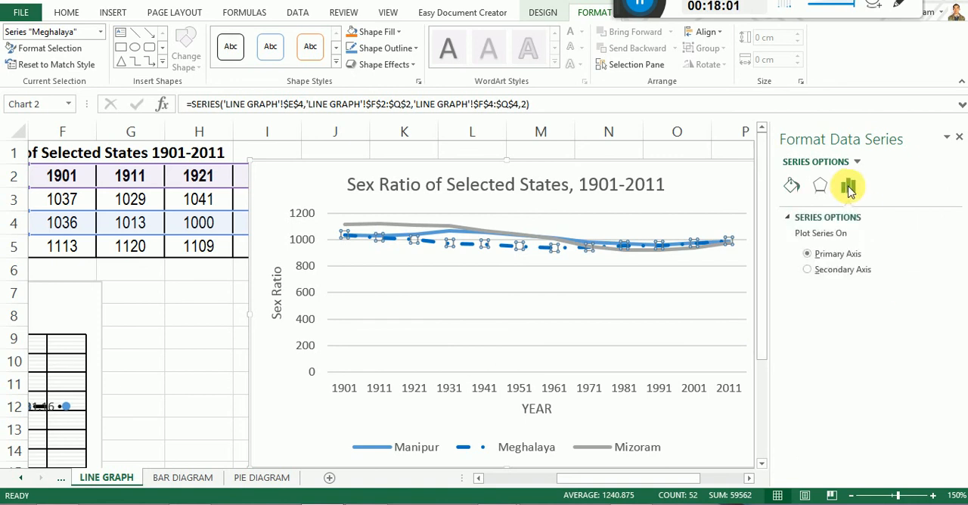
pyautogui.click(806, 269)
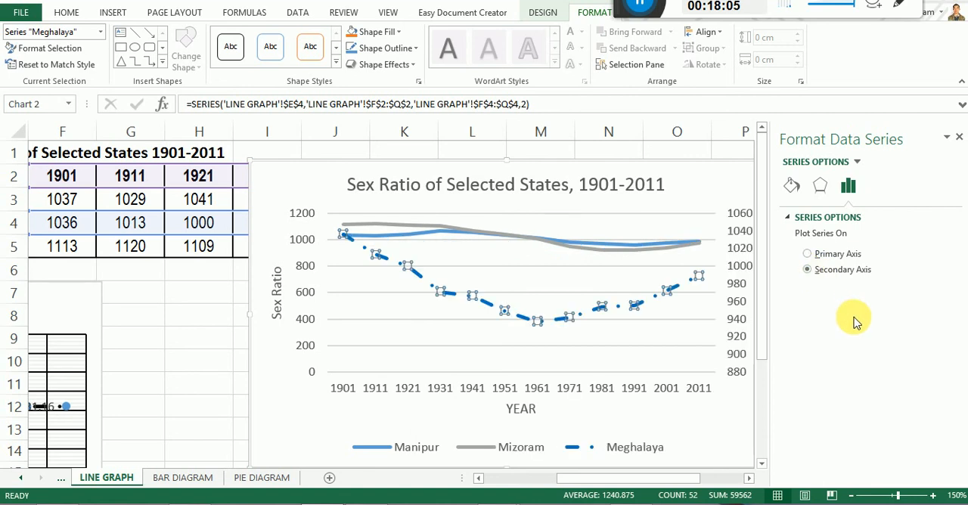
pyautogui.click(807, 254)
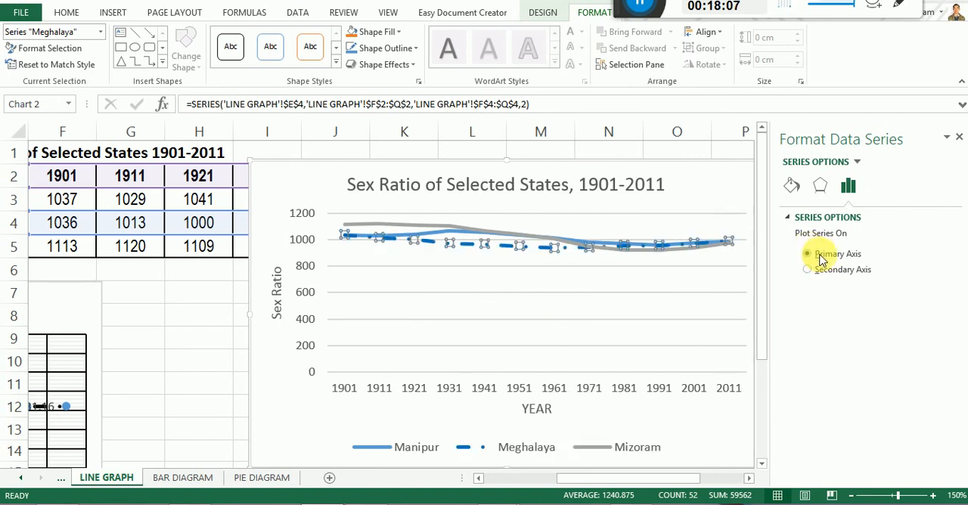
pyautogui.click(820, 189)
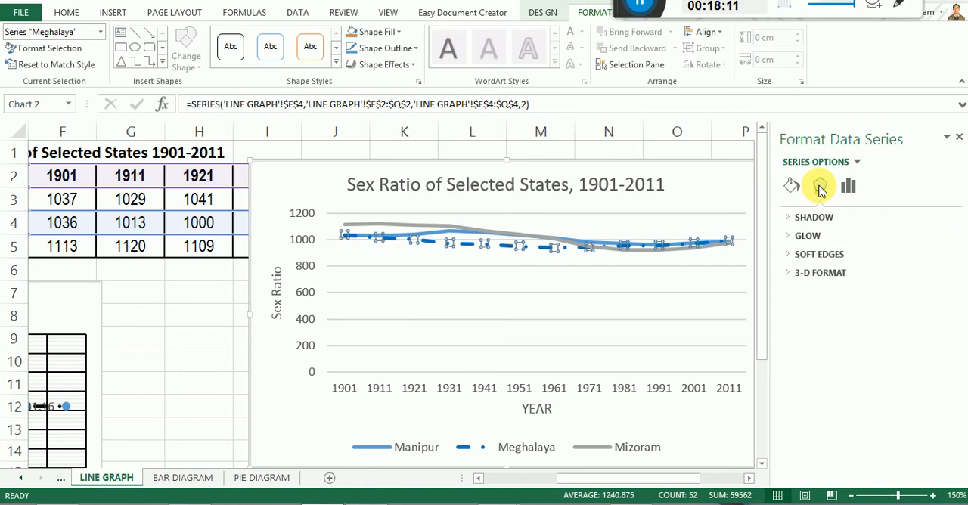
pyautogui.click(946, 138)
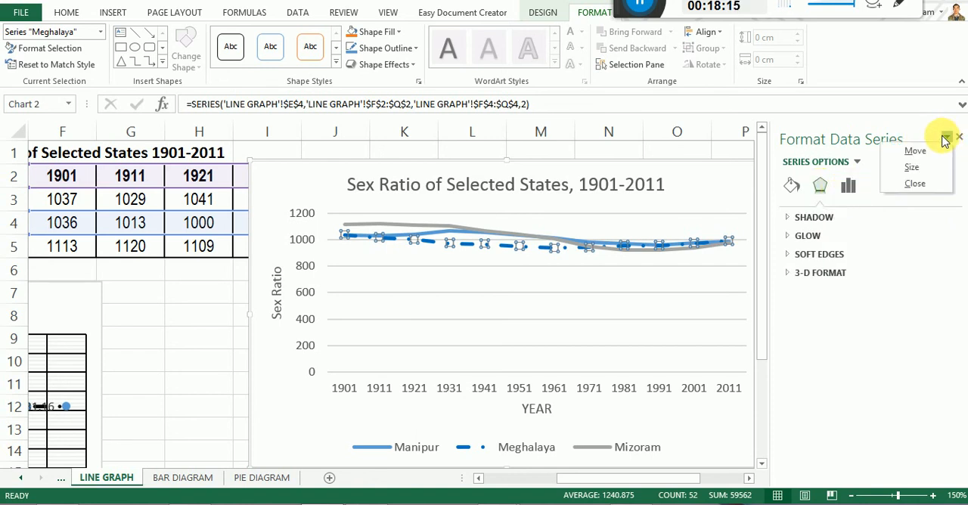
pyautogui.click(888, 247)
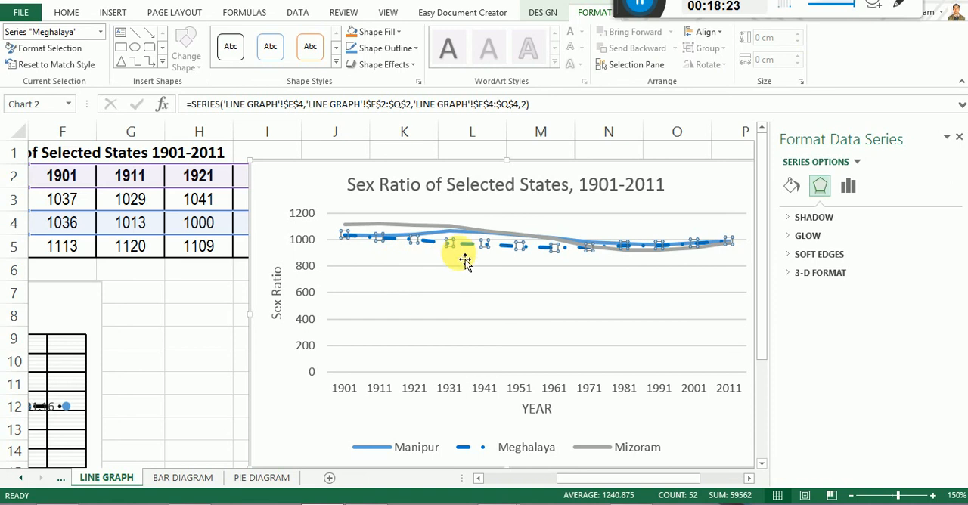
pyautogui.moveTo(462, 255)
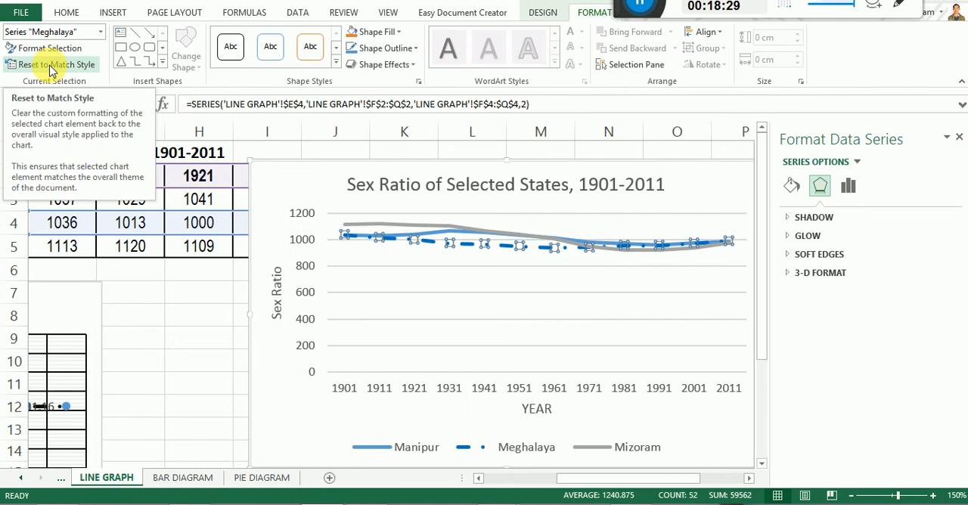
pyautogui.click(551, 15)
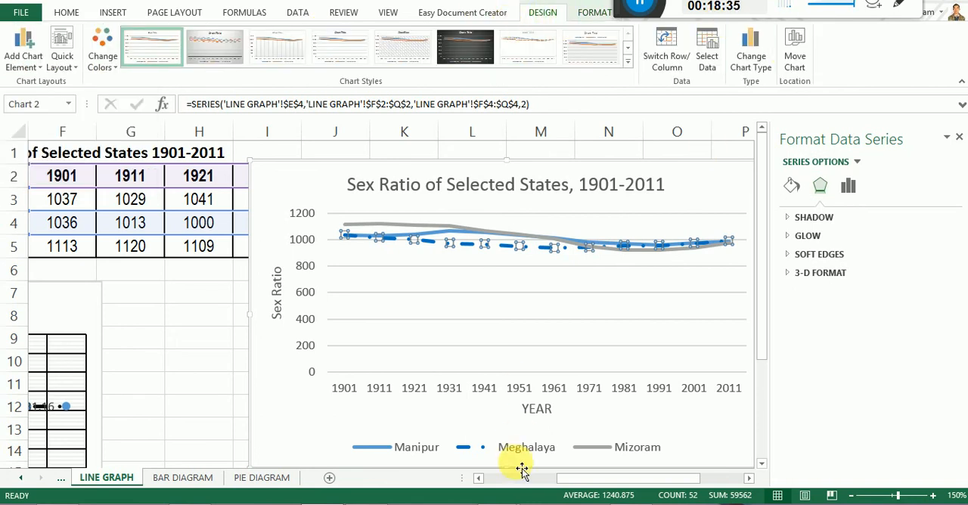
# Switch to the Google Meet call, read the class chat messages and return to the Excel workbook.
pyautogui.moveTo(499, 504)
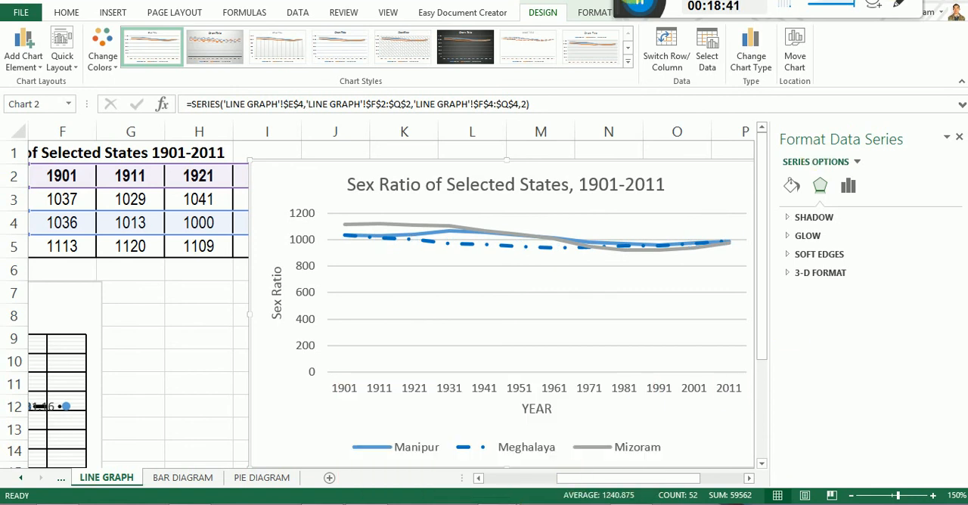
pyautogui.moveTo(614, 4); pyautogui.dragTo(564, 2)
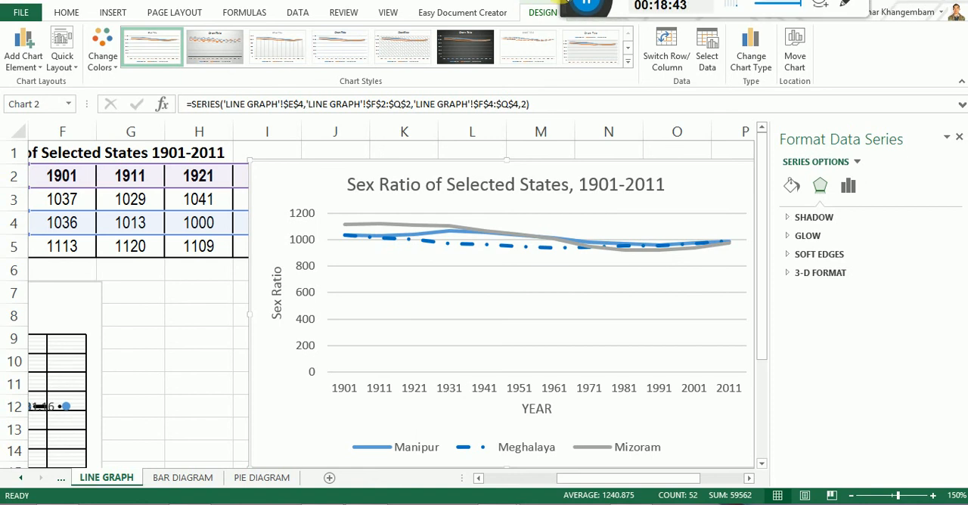
pyautogui.hotkey('alt', 'Tab')
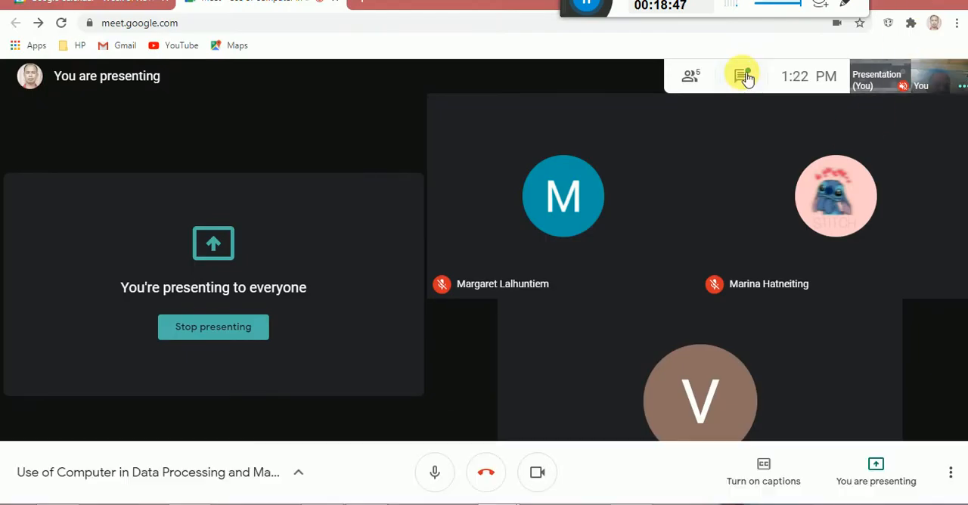
pyautogui.click(743, 75)
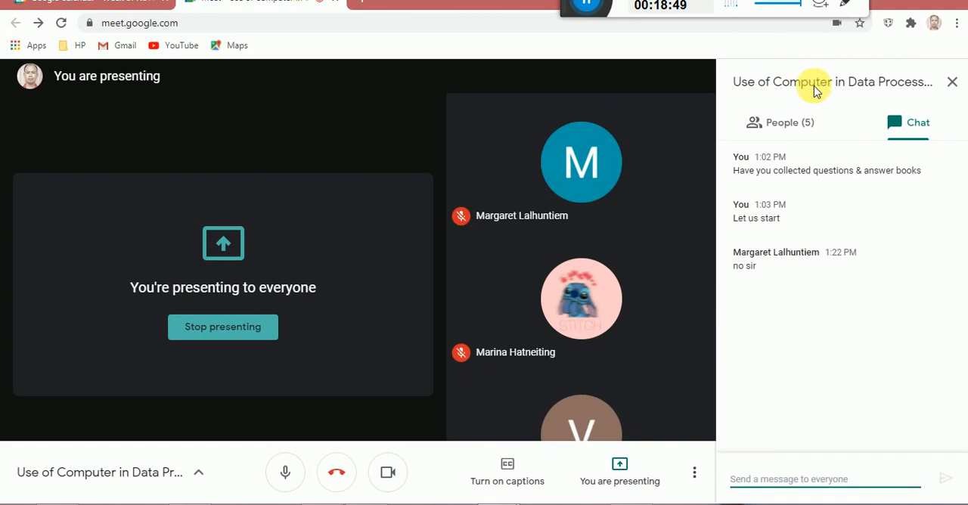
pyautogui.moveTo(568, 0); pyautogui.dragTo(621, 1)
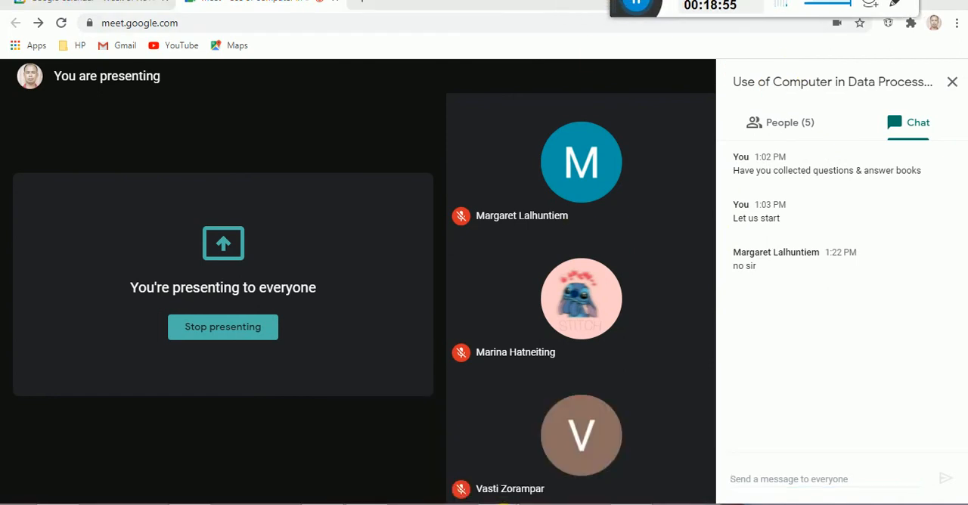
pyautogui.click(322, 504)
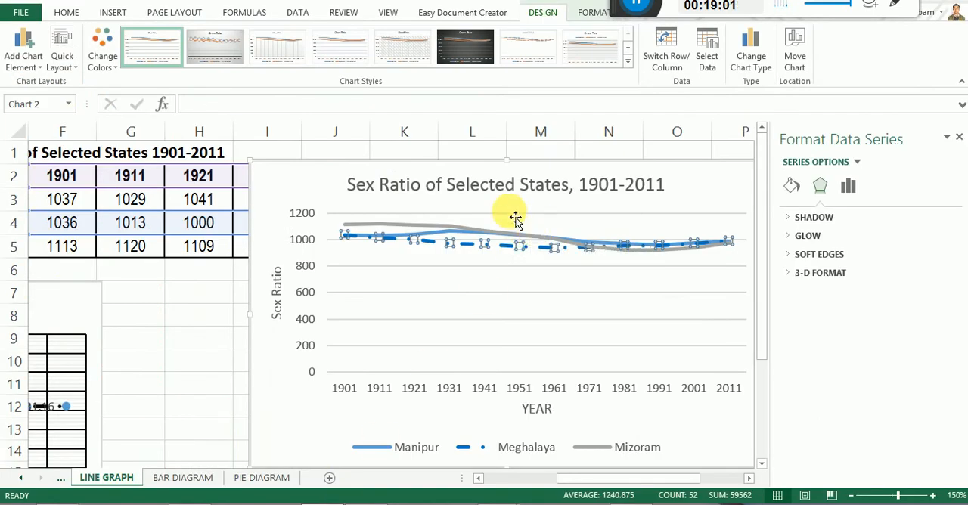
# Insert a 2-D clustered column chart from the monthly rainfall table A2:M3 on the BAR DIAGRAM sheet.
pyautogui.click(17, 52)
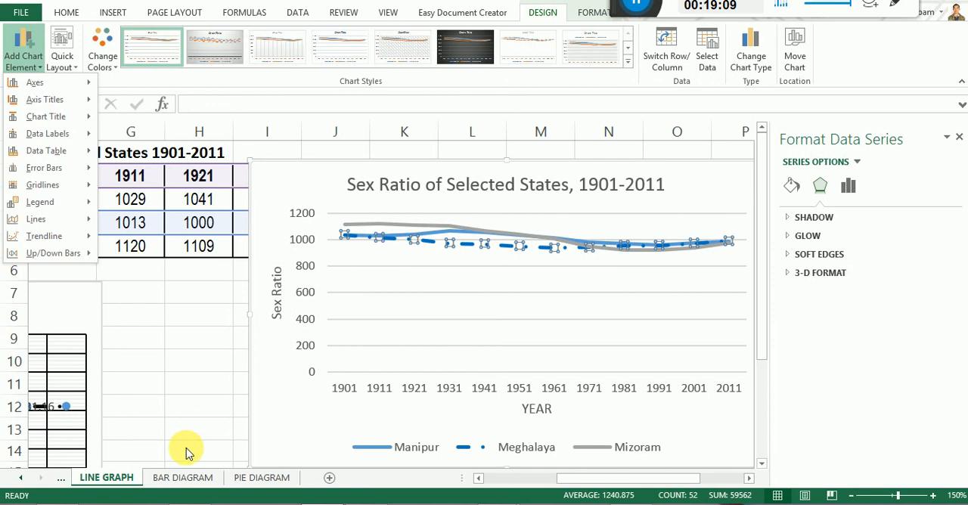
pyautogui.click(181, 478)
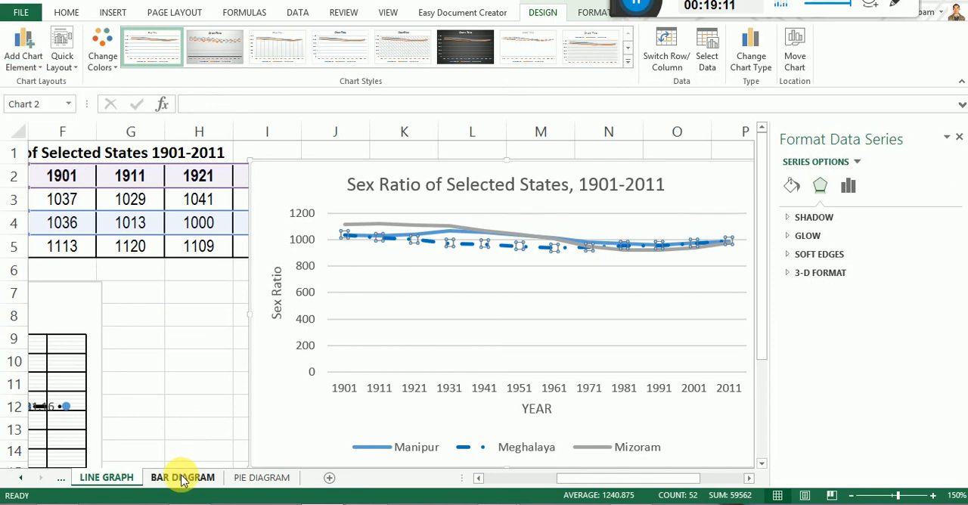
pyautogui.click(182, 478)
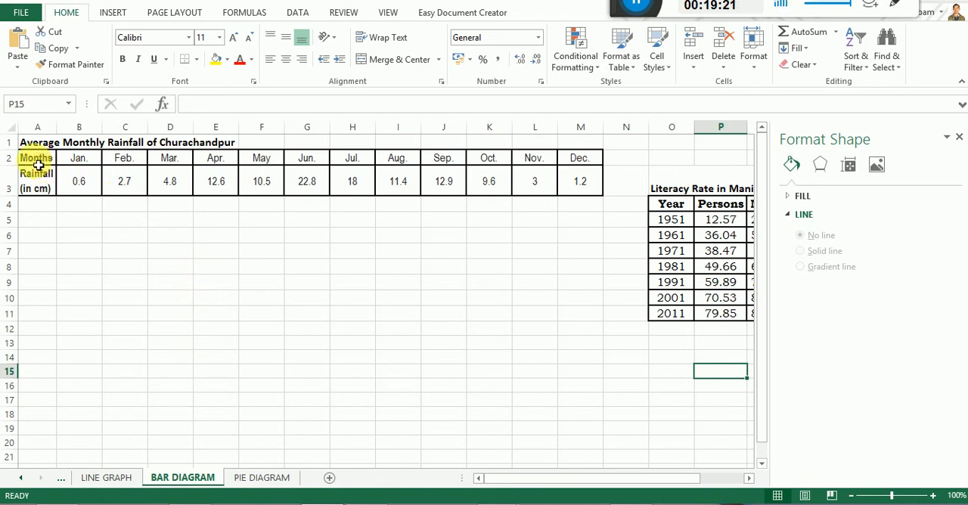
pyautogui.moveTo(38, 164); pyautogui.dragTo(584, 189)
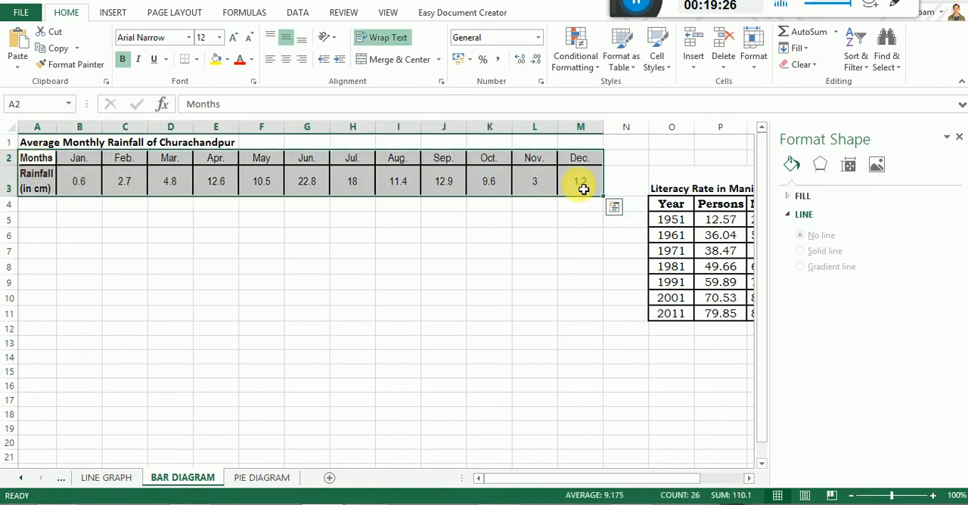
pyautogui.click(113, 15)
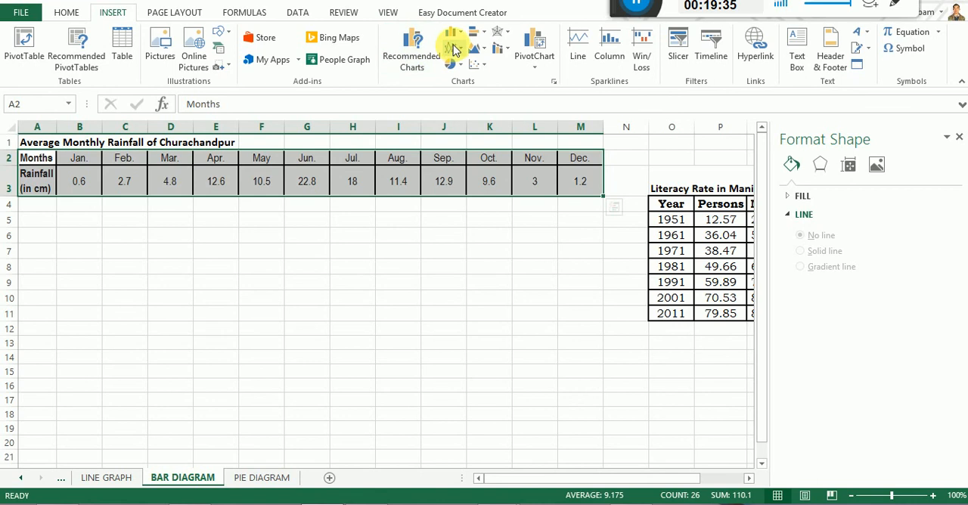
pyautogui.click(458, 38)
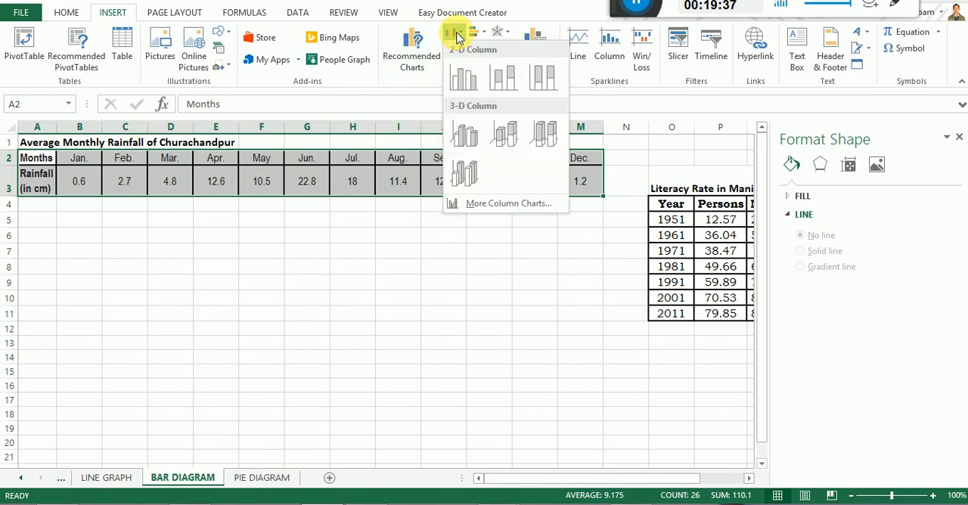
pyautogui.click(471, 81)
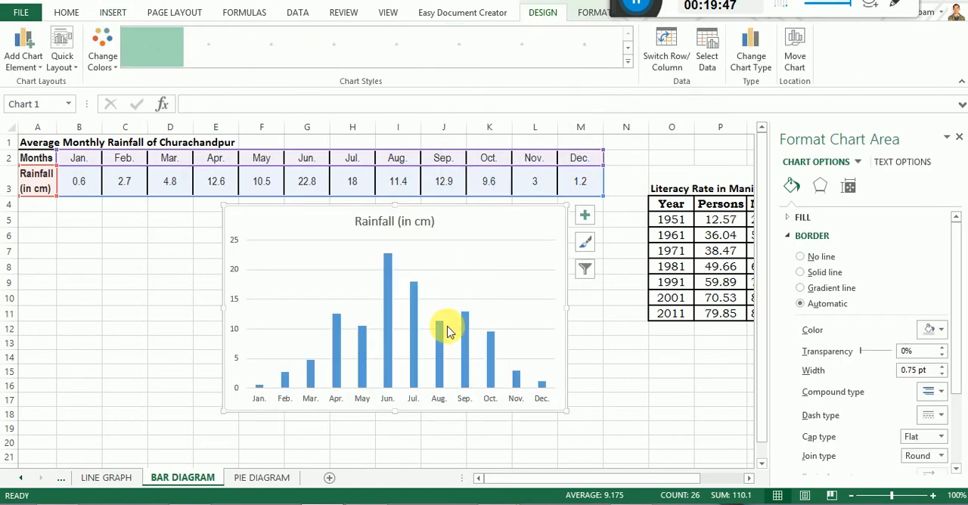
# Change the rainfall chart's title to "Average Monthly Rainfall of Churachandpur" and make its text black.
pyautogui.click(375, 227)
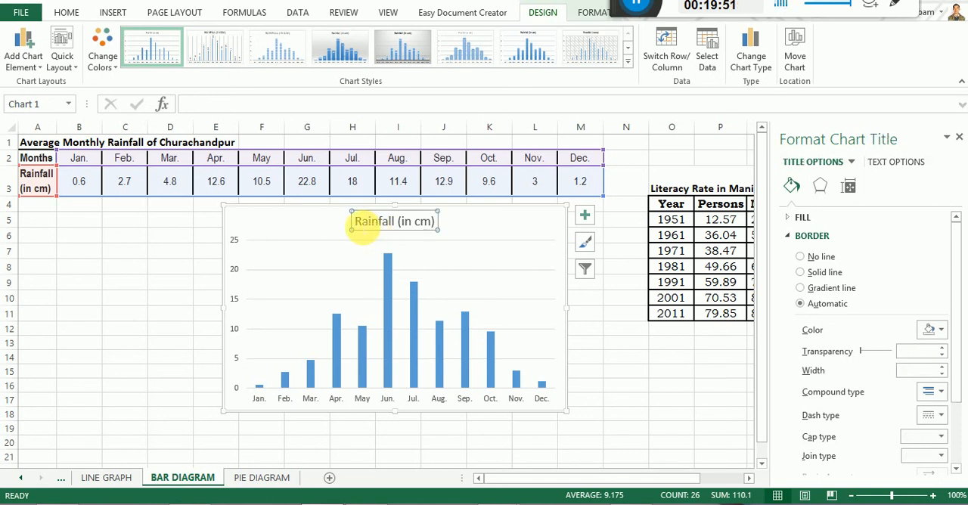
pyautogui.moveTo(355, 222); pyautogui.dragTo(430, 226)
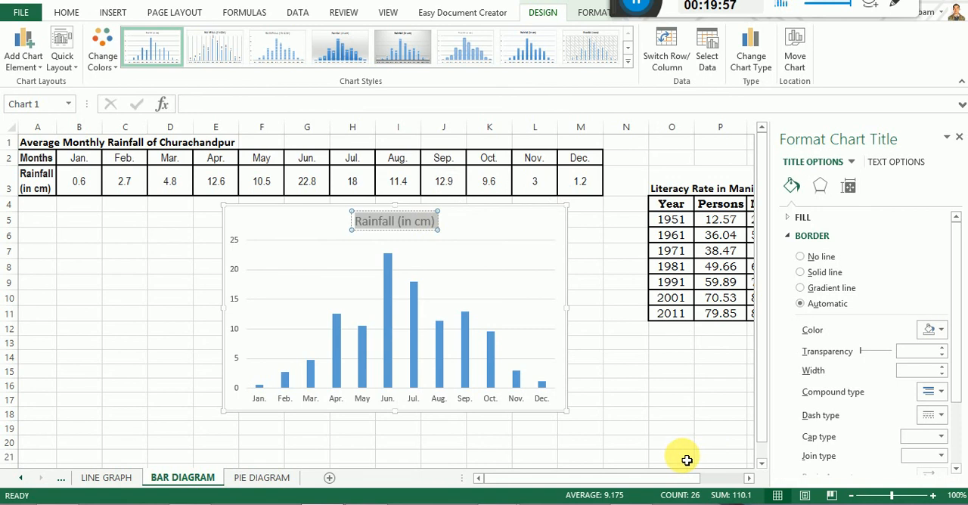
pyautogui.write('Average')
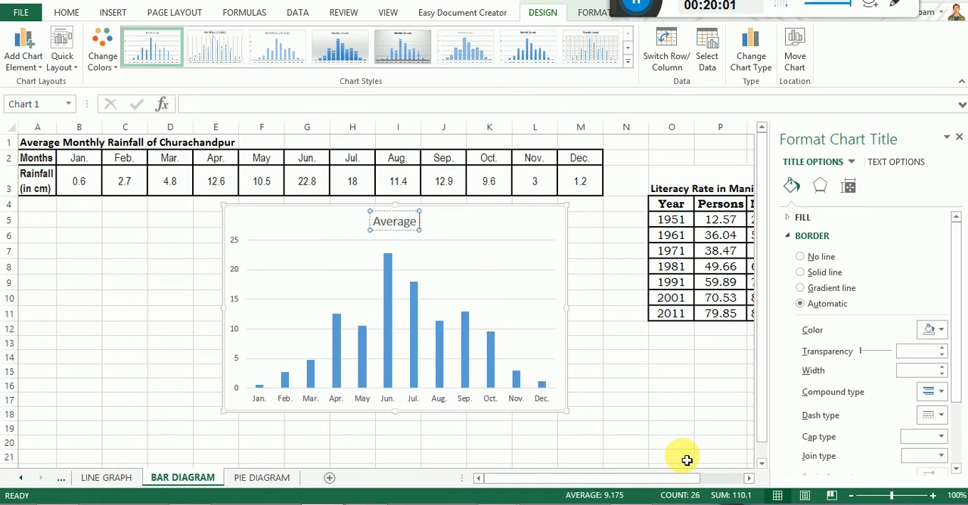
pyautogui.write(' Month')
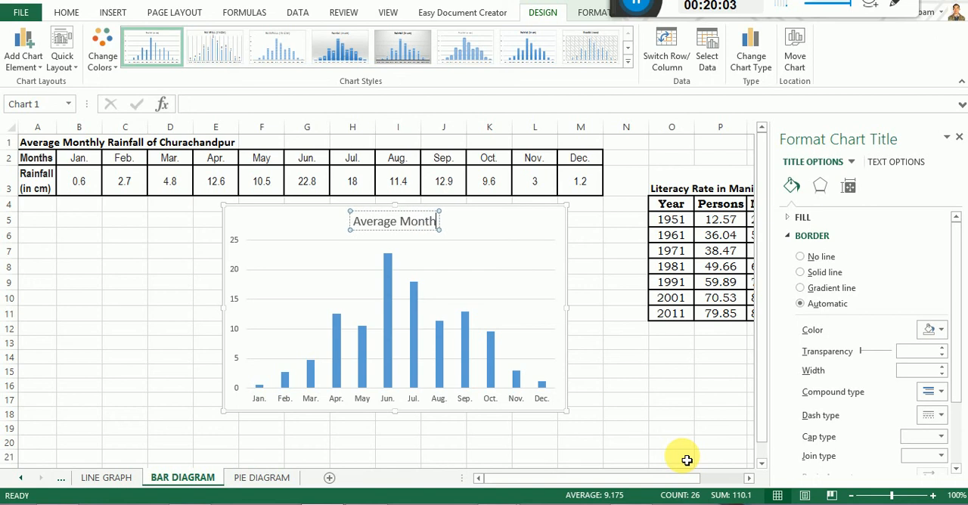
pyautogui.write('ly')
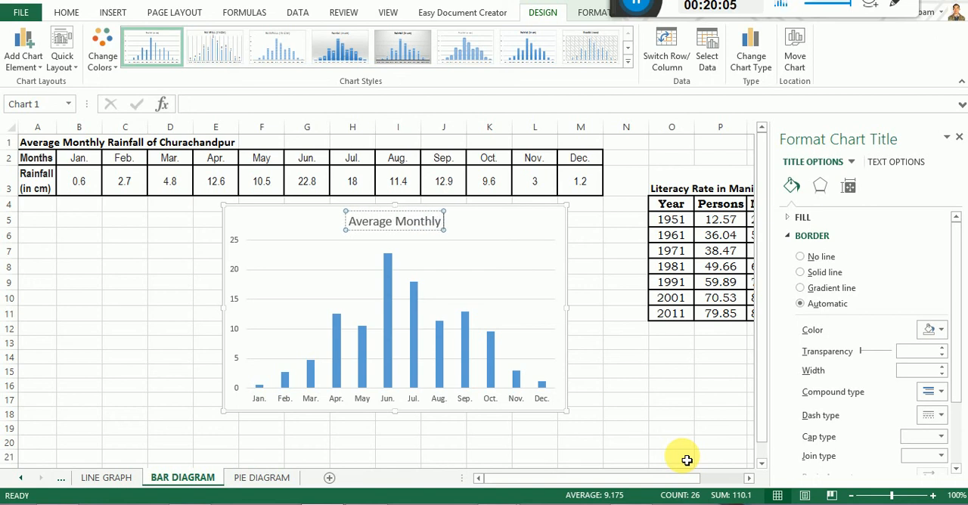
pyautogui.write(' Rain')
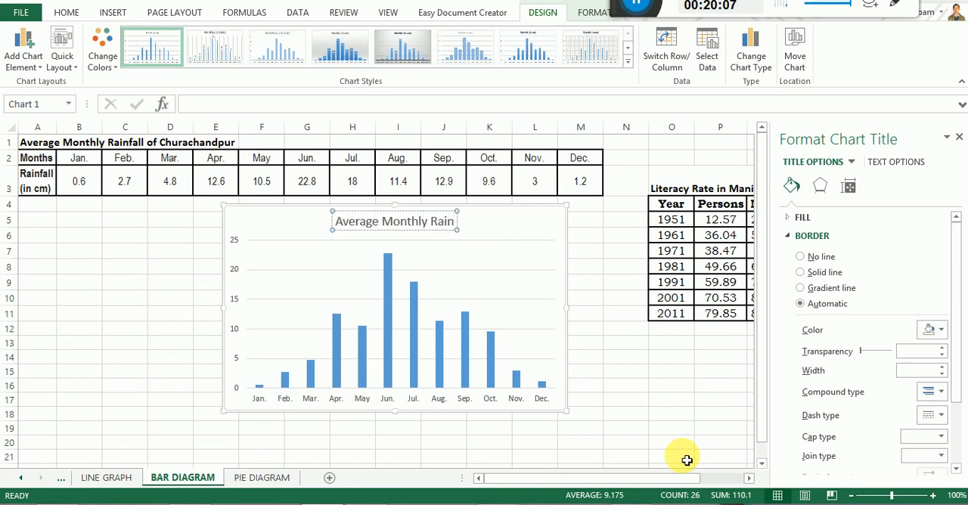
pyautogui.write('fall of Churad')
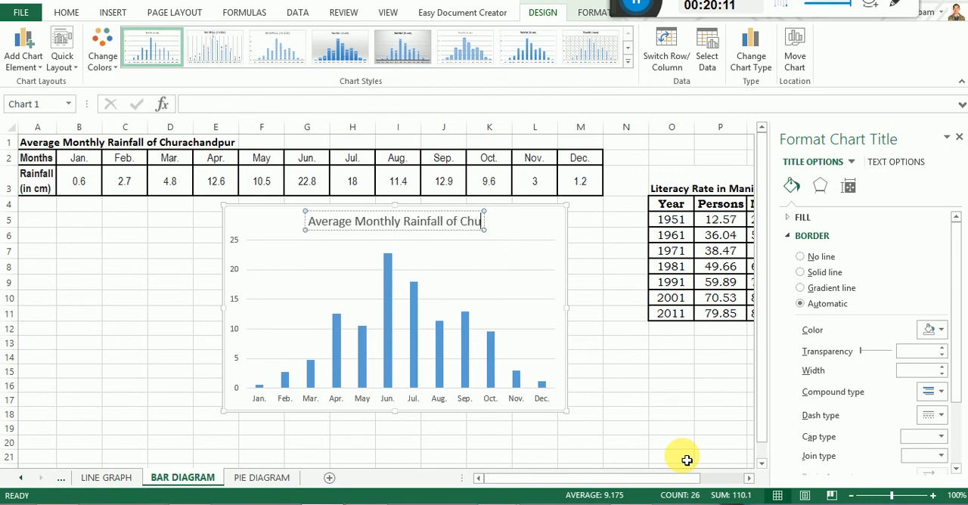
pyautogui.write('ndpur')
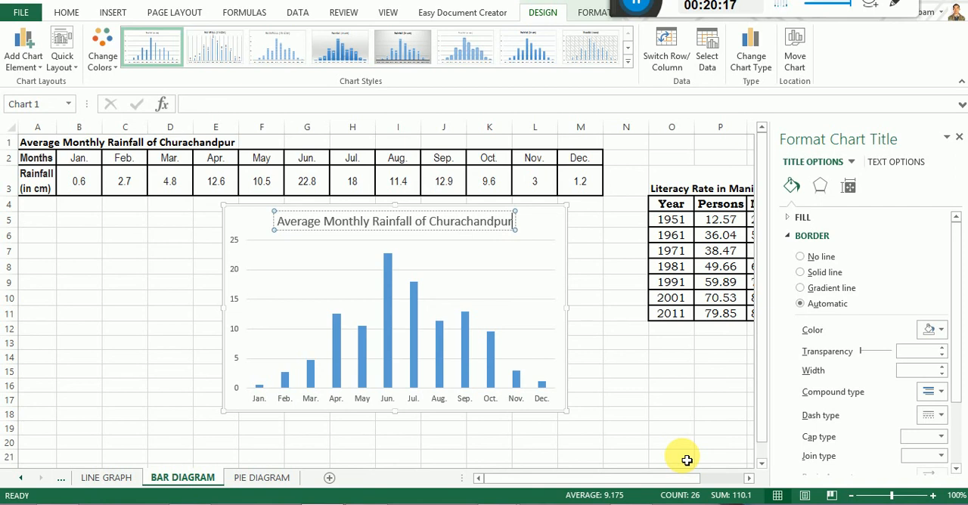
pyautogui.click(282, 220)
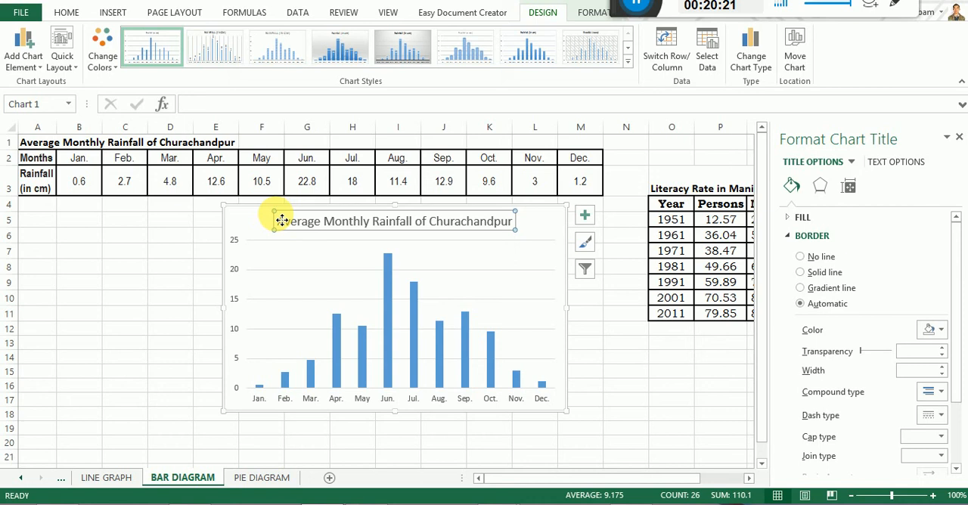
pyautogui.click(67, 12)
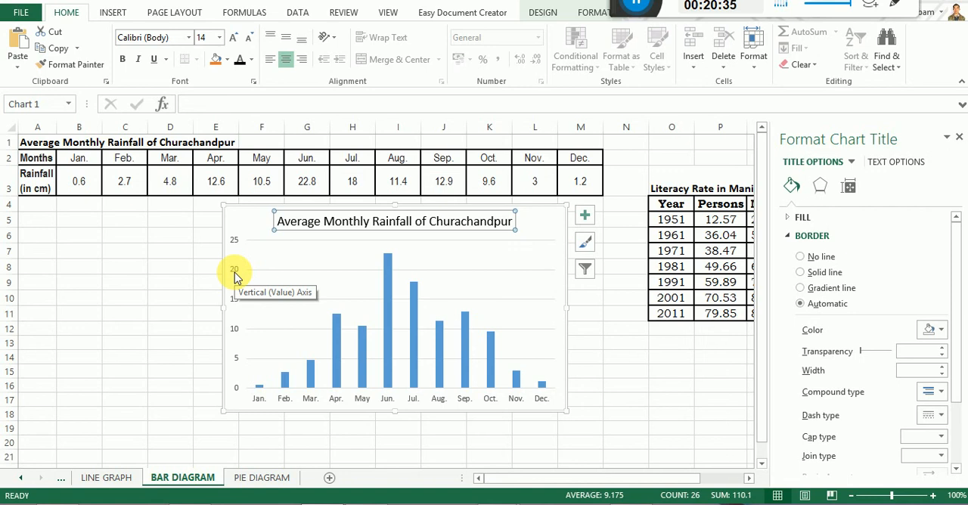
# Add axis titles to the rainfall chart and name the vertical axis "Rainfall (in Cm)".
pyautogui.click(585, 220)
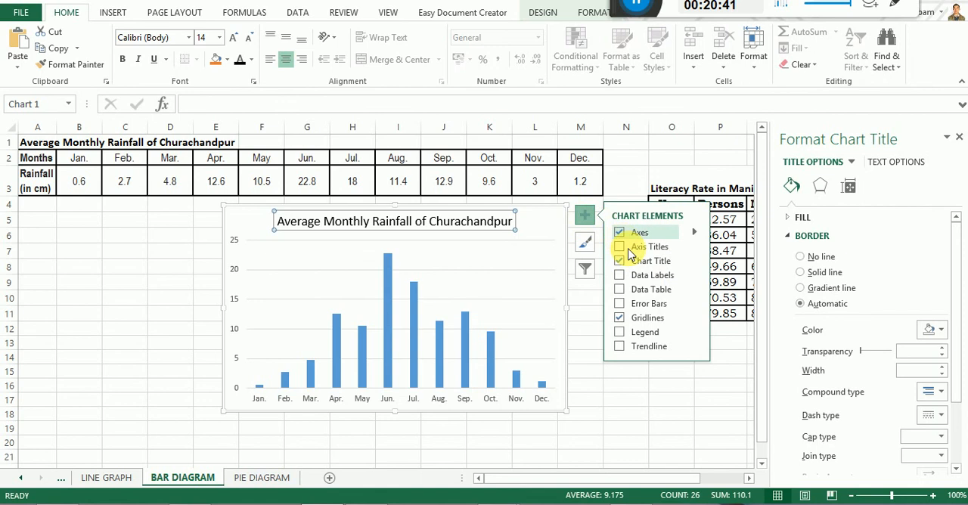
pyautogui.click(620, 249)
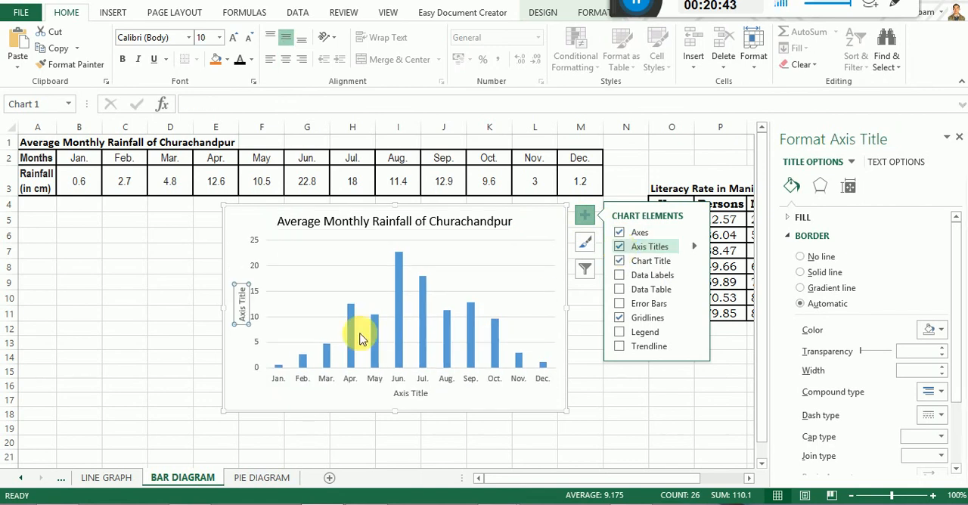
pyautogui.click(243, 306)
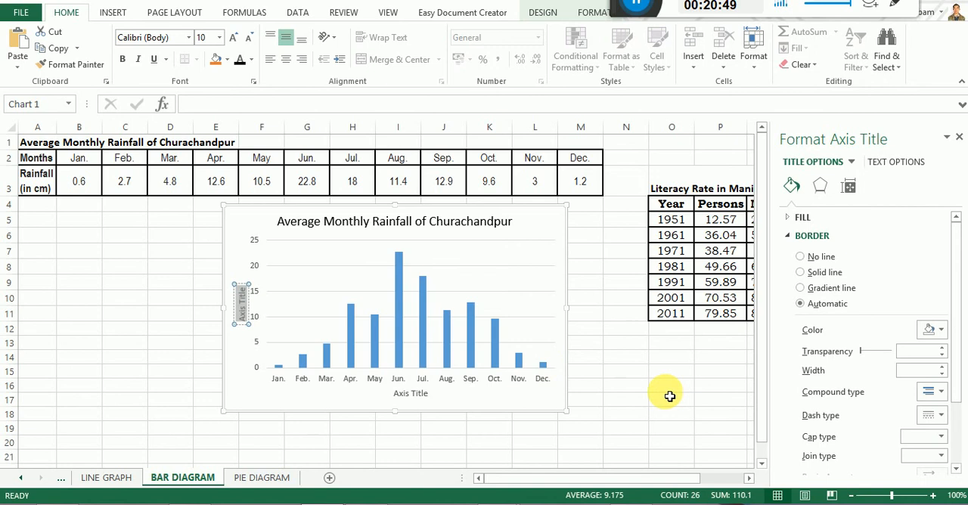
pyautogui.write('Rain')
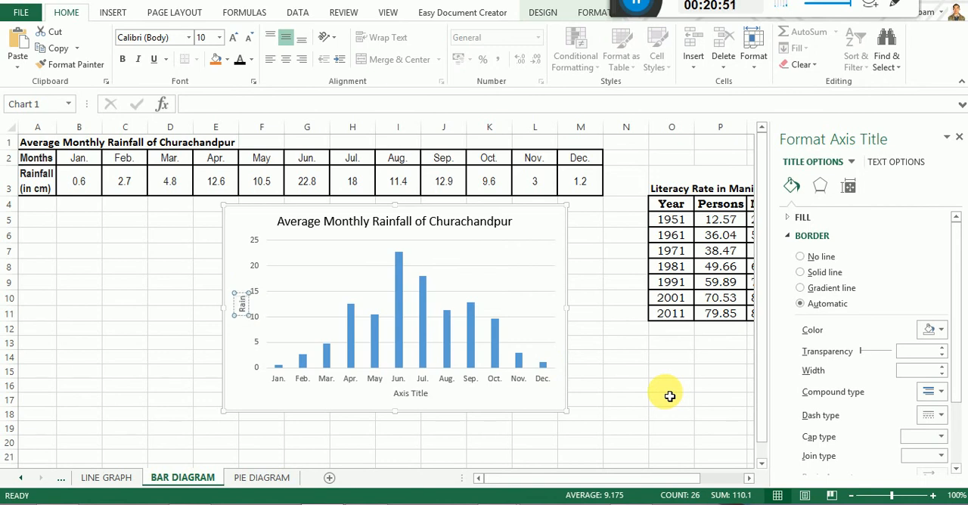
pyautogui.write('fall (')
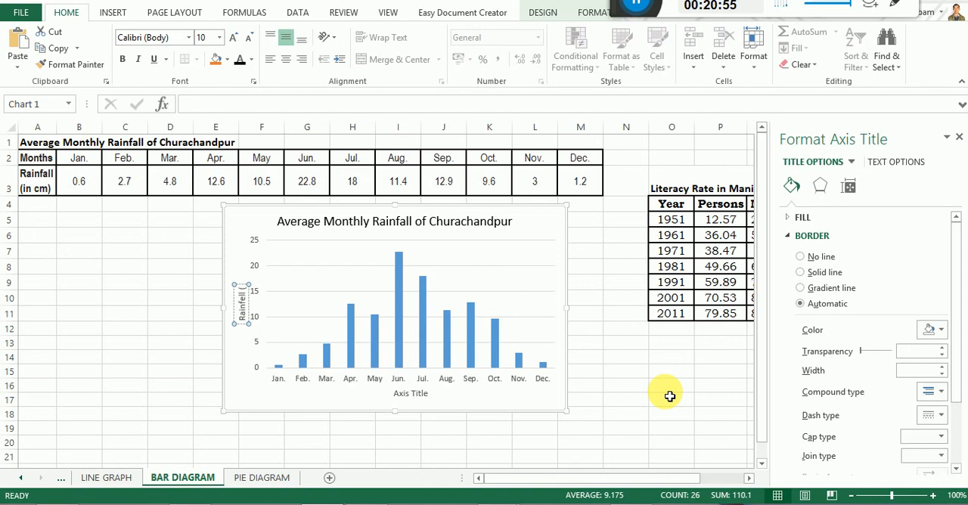
pyautogui.write('in c')
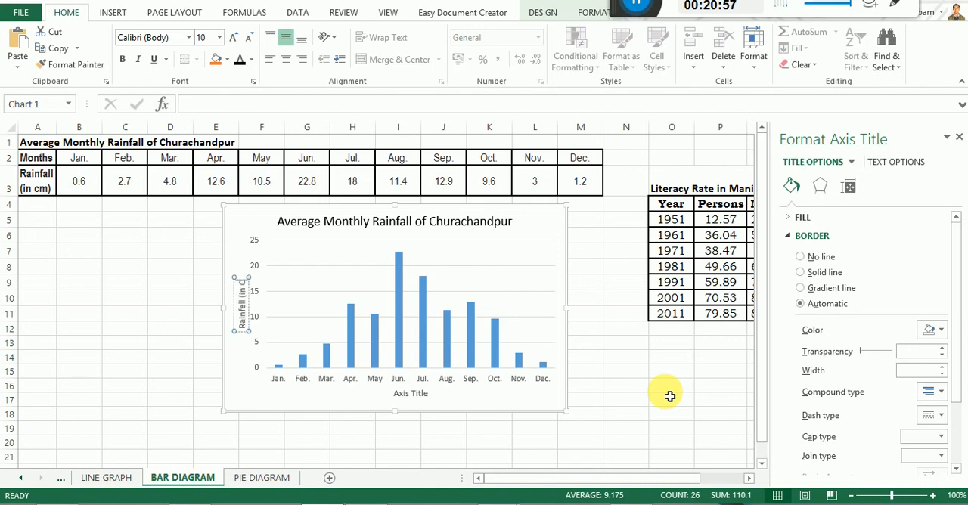
pyautogui.write('m')
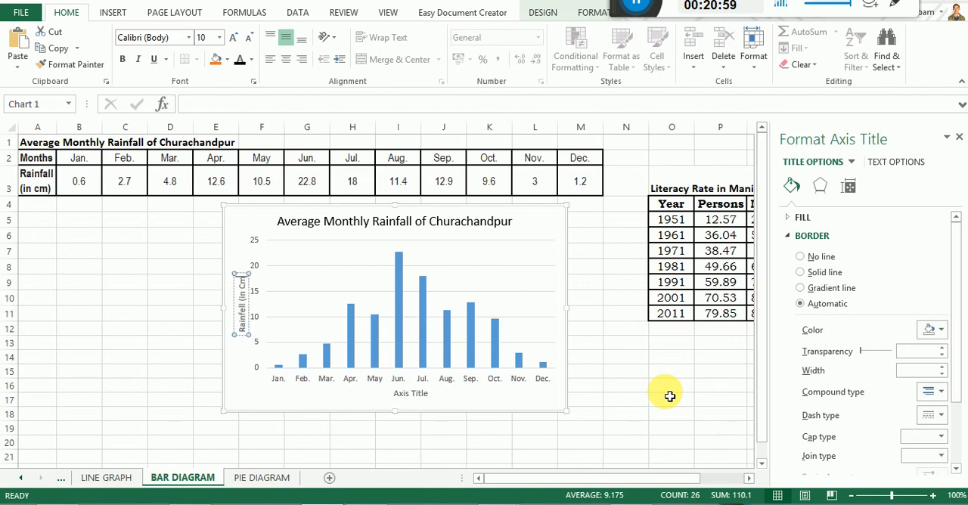
pyautogui.write(')')
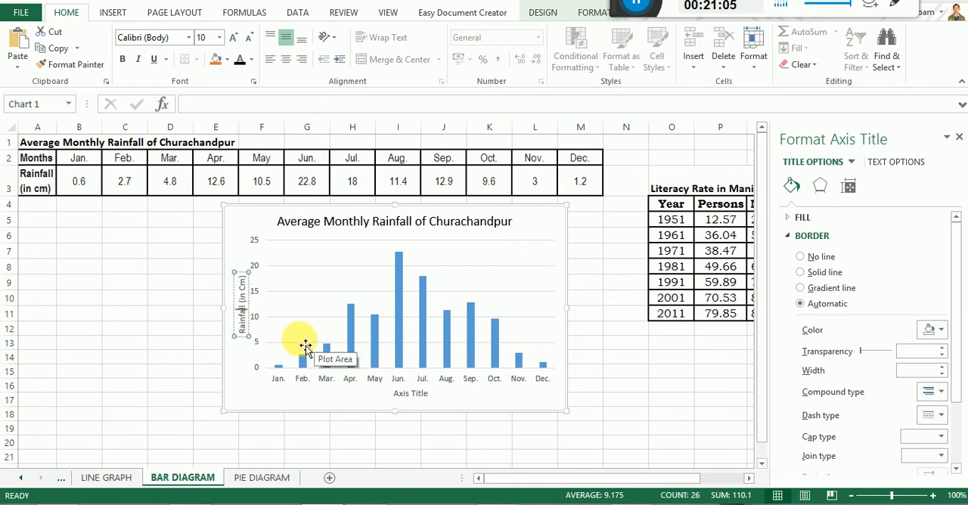
# Name the rainfall chart's horizontal axis "MONTHS".
pyautogui.click(406, 396)
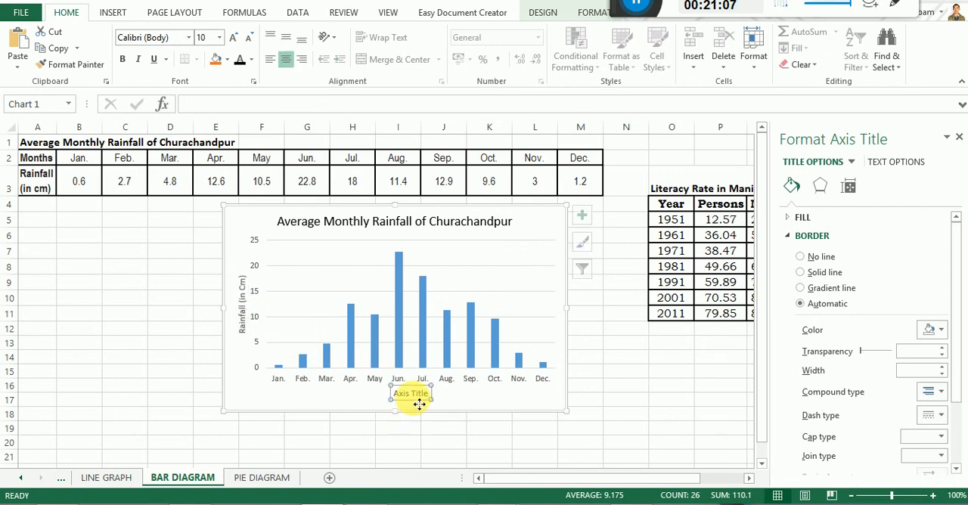
pyautogui.moveTo(402, 397); pyautogui.dragTo(436, 395)
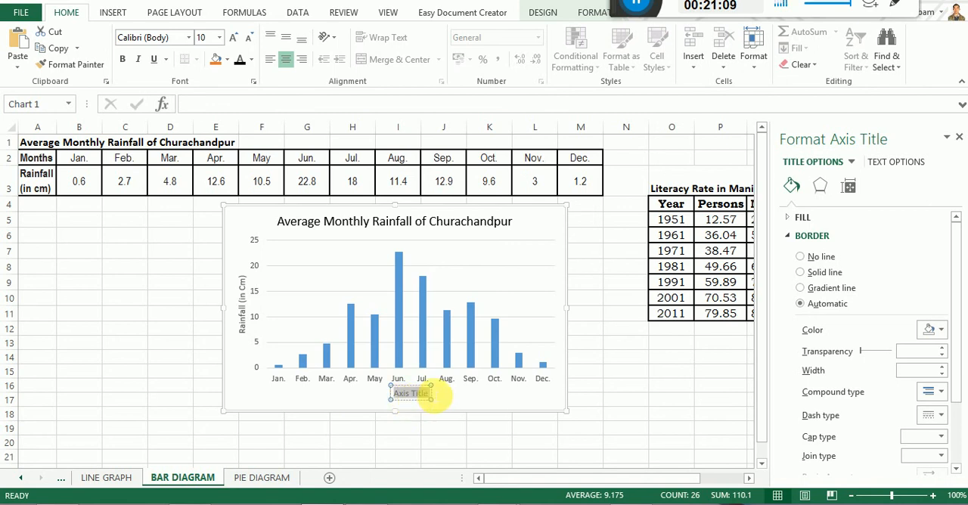
pyautogui.write('MONTHS')
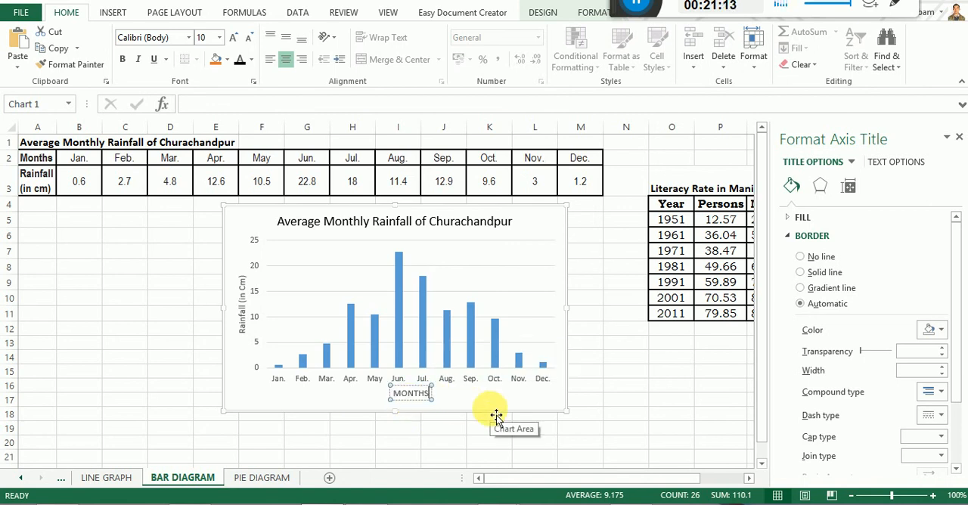
# Set the font color of both axis titles and the month labels in the rainfall chart to black.
pyautogui.click(394, 391)
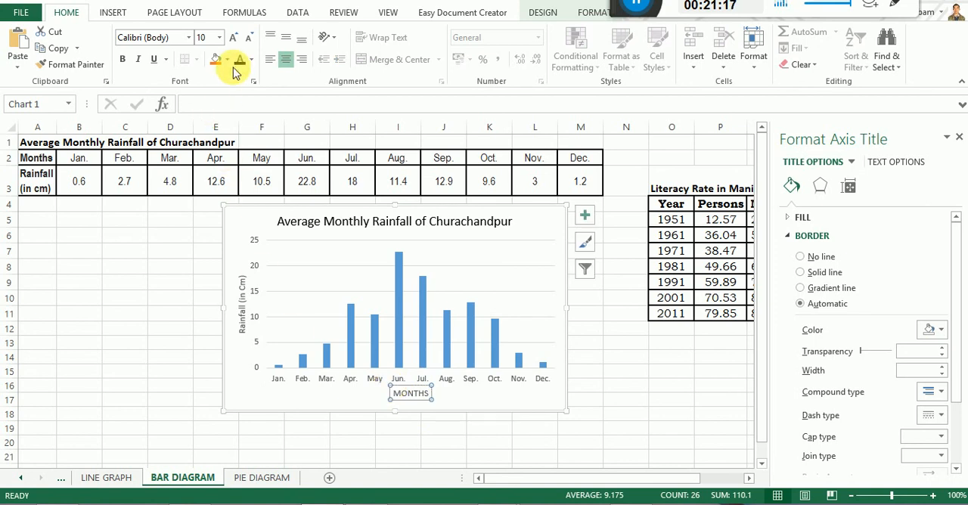
pyautogui.click(242, 287)
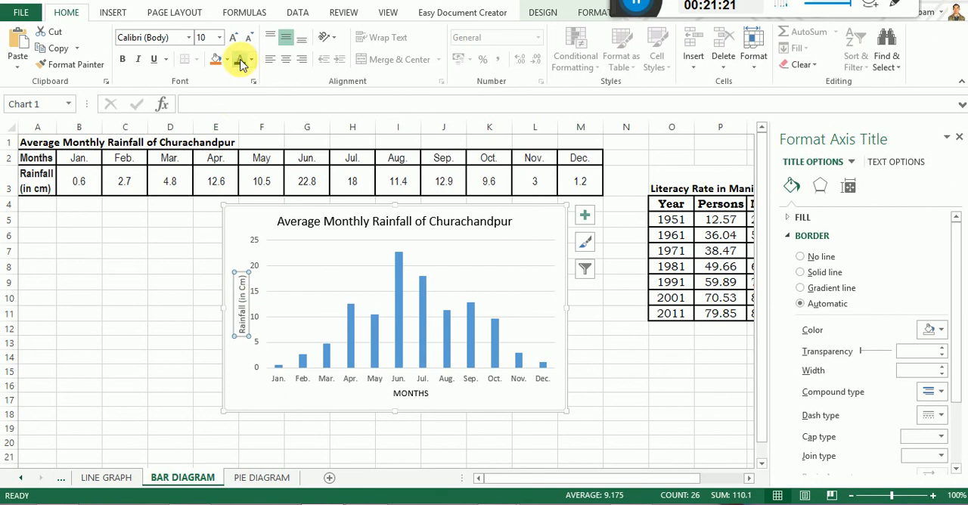
pyautogui.click(296, 387)
pyautogui.click(276, 380)
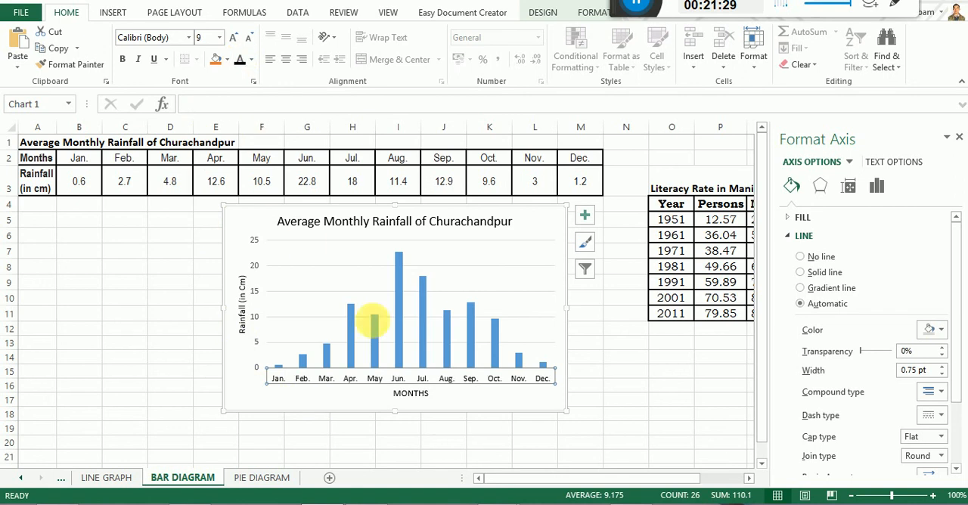
pyautogui.click(494, 411)
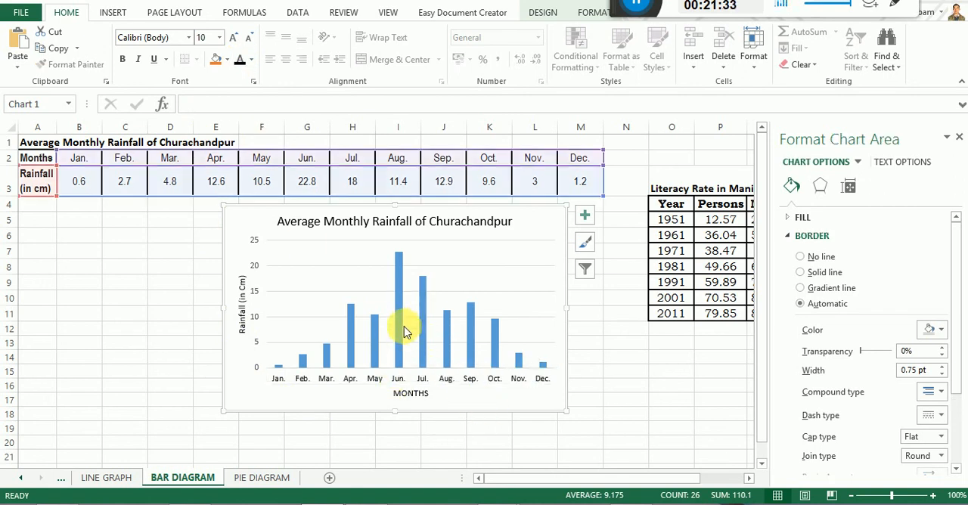
# Give the rainfall columns a solid black border.
pyautogui.moveTo(405, 310)
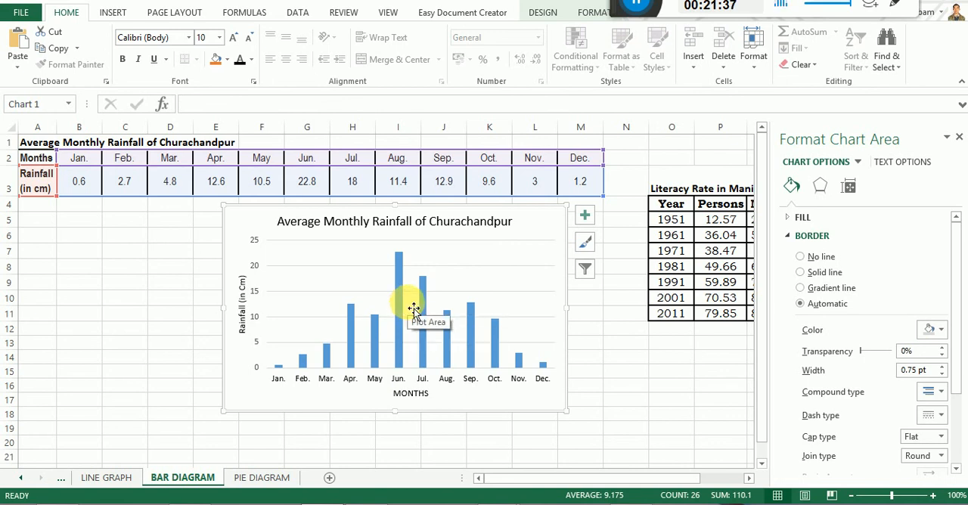
pyautogui.click(399, 286)
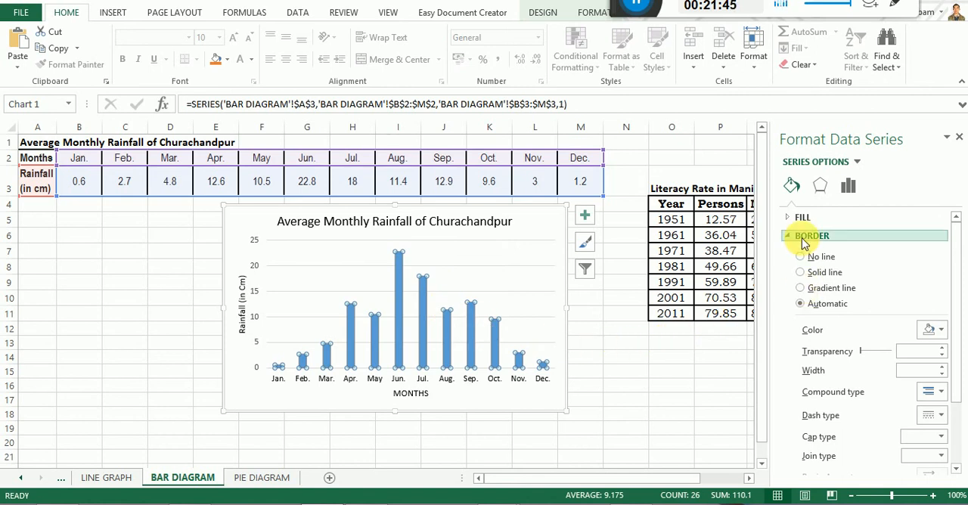
pyautogui.click(801, 273)
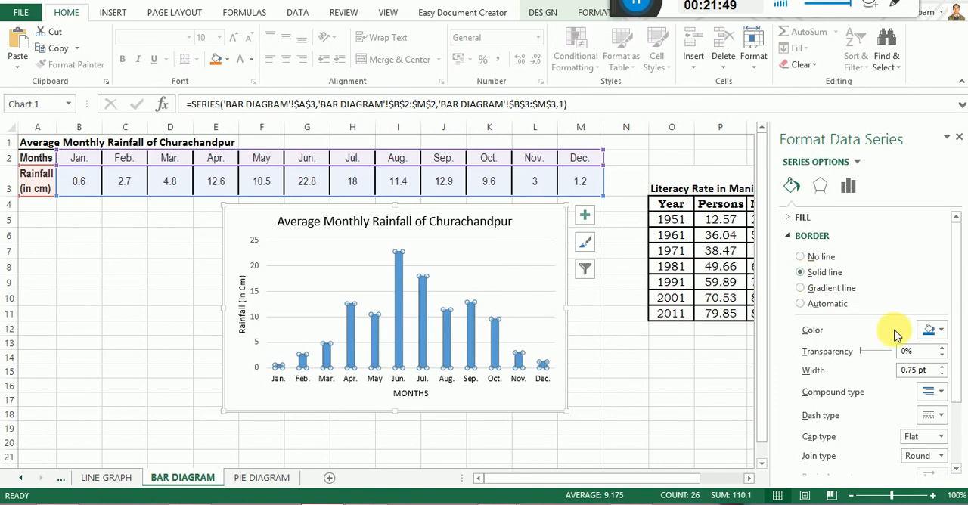
pyautogui.click(943, 333)
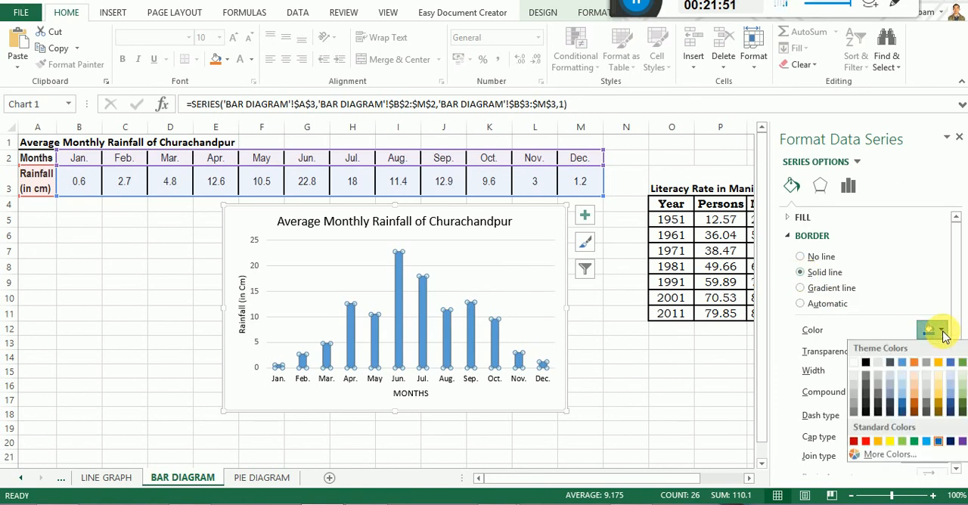
pyautogui.click(867, 364)
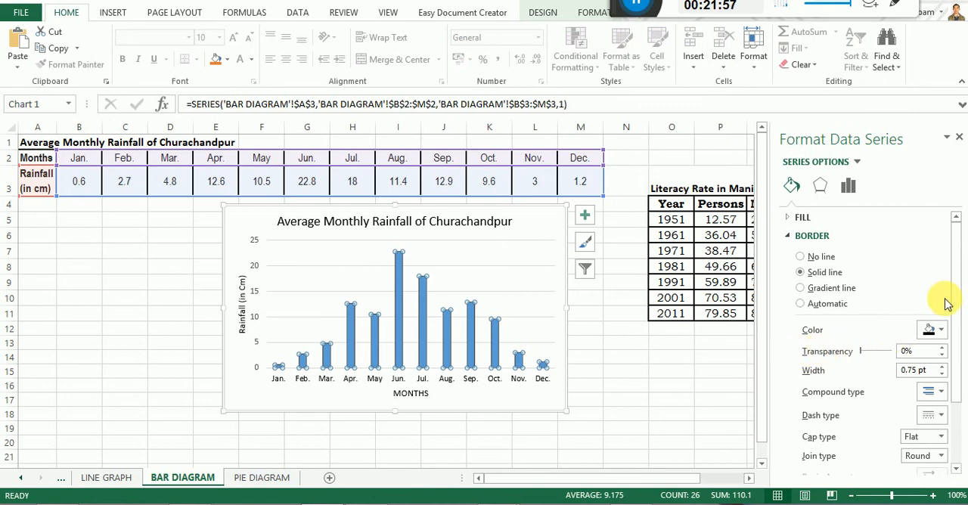
pyautogui.moveTo(958, 294); pyautogui.dragTo(961, 392)
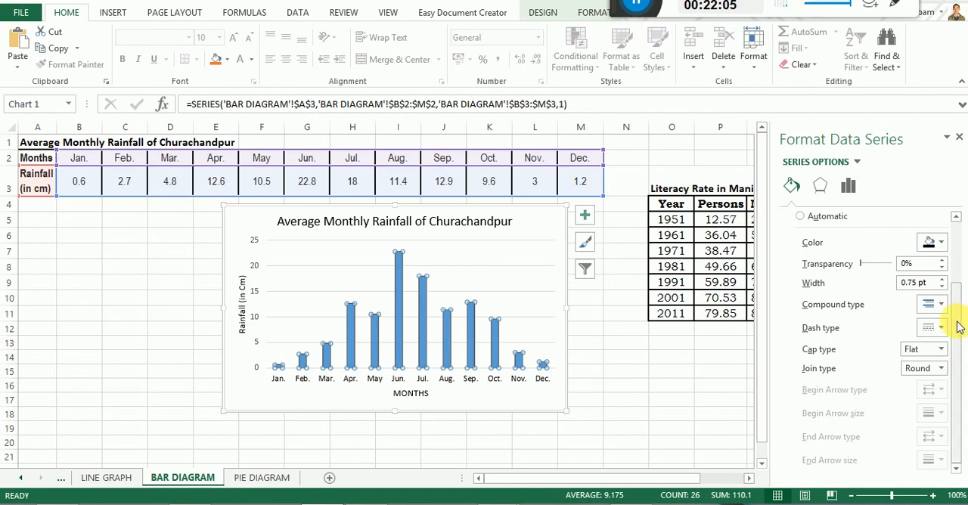
pyautogui.click(957, 244)
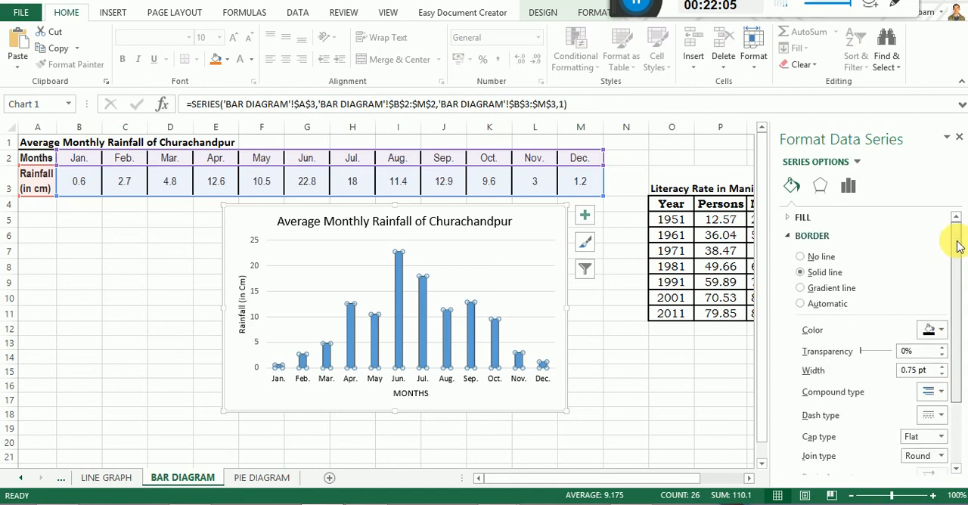
# Fill the rainfall columns with the narrow vertical line pattern and set its foreground color to black.
pyautogui.click(801, 220)
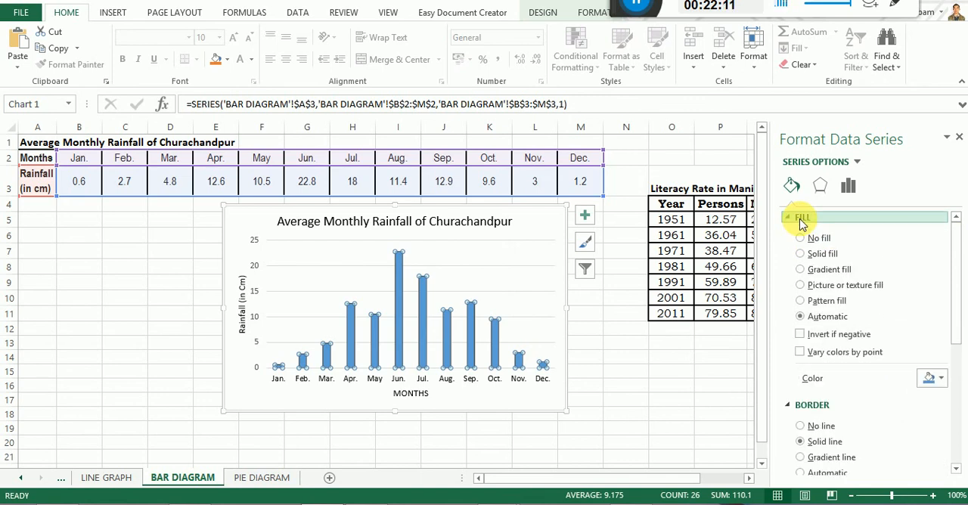
pyautogui.click(800, 301)
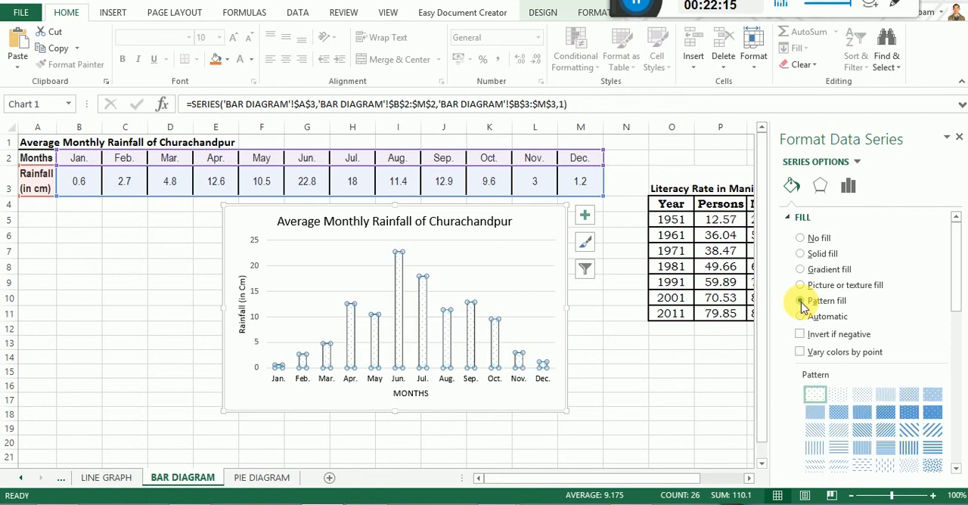
pyautogui.moveTo(955, 301); pyautogui.dragTo(956, 345)
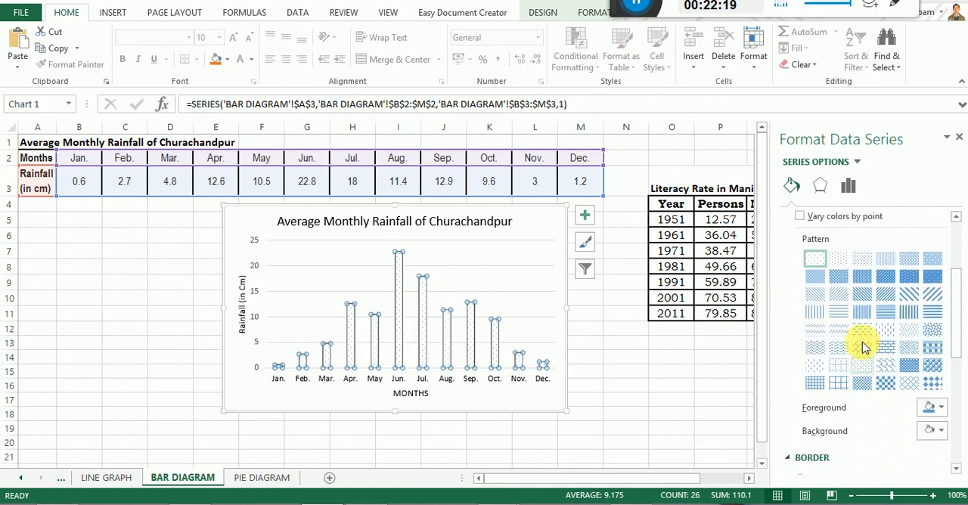
pyautogui.click(862, 313)
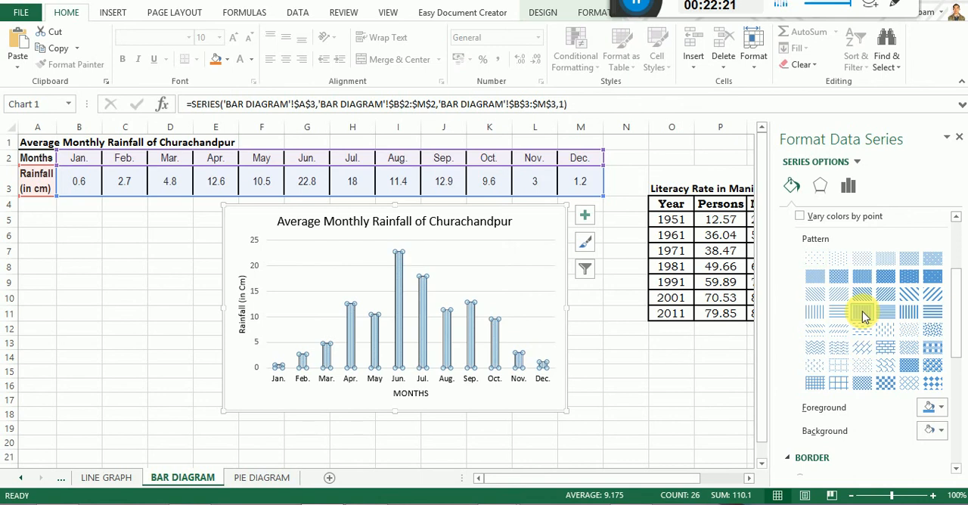
pyautogui.click(941, 410)
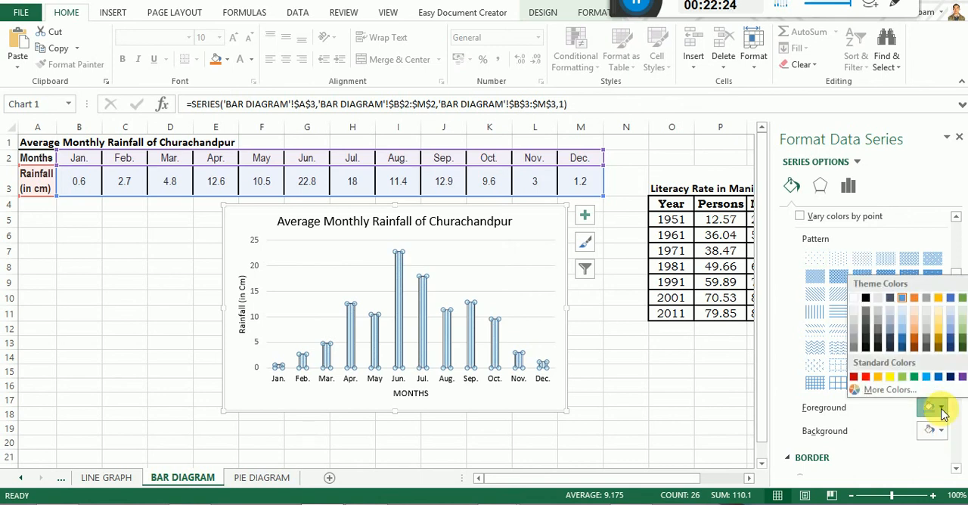
pyautogui.click(865, 298)
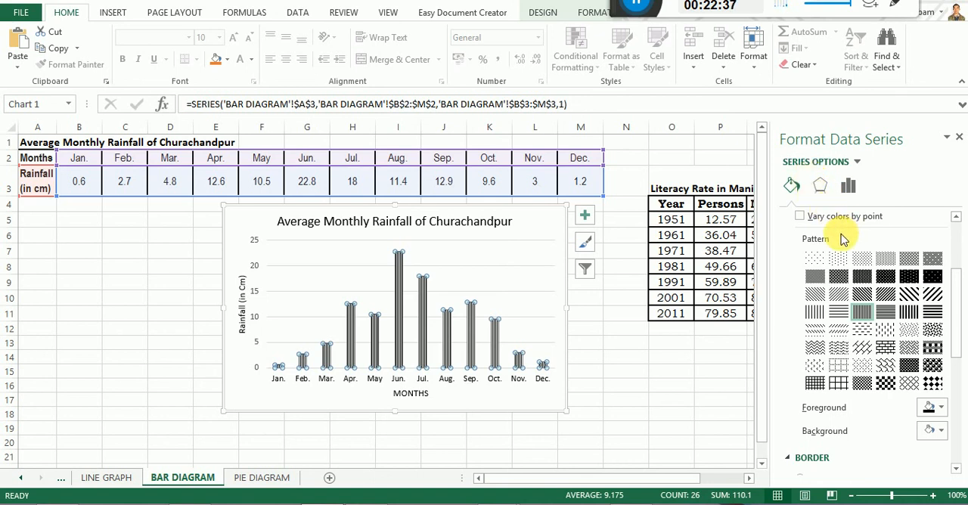
pyautogui.click(544, 403)
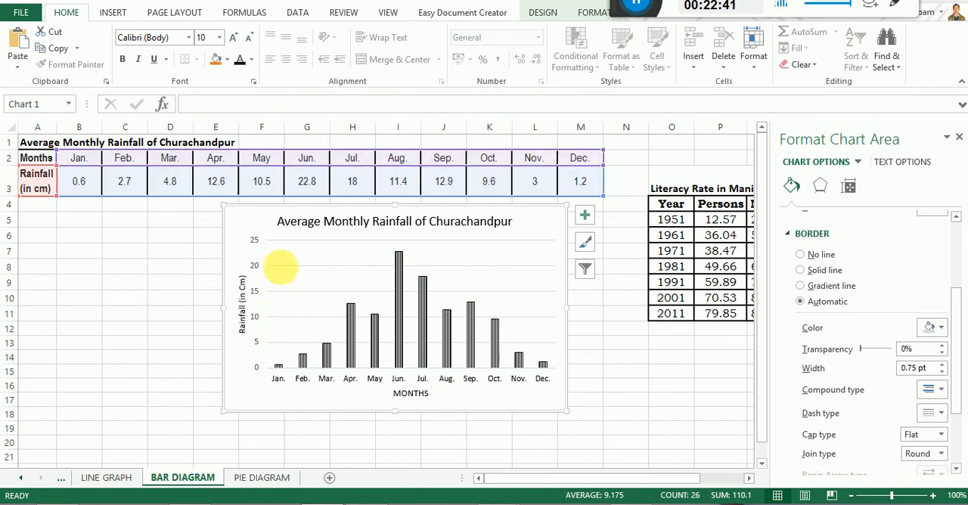
# Set the color of the rainfall chart's major horizontal gridlines to black.
pyautogui.click(288, 246)
pyautogui.click(280, 270)
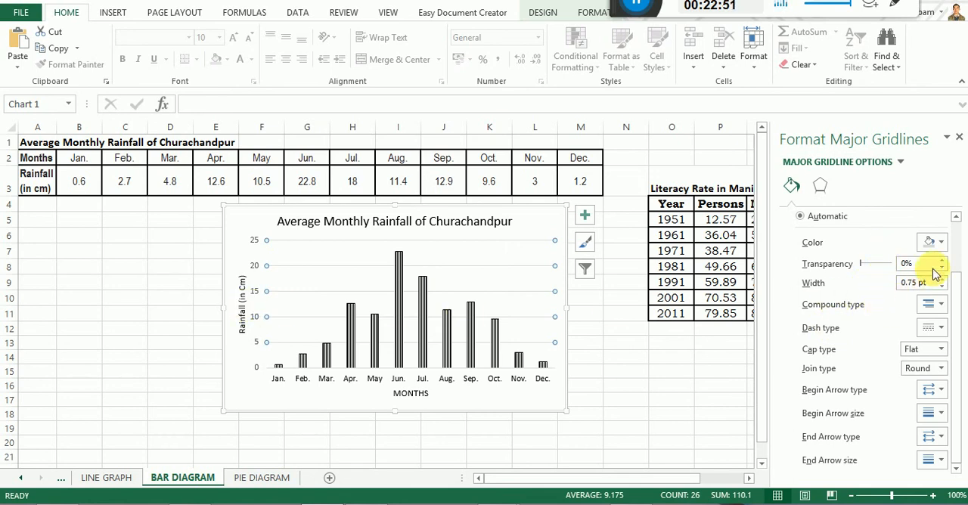
pyautogui.click(939, 243)
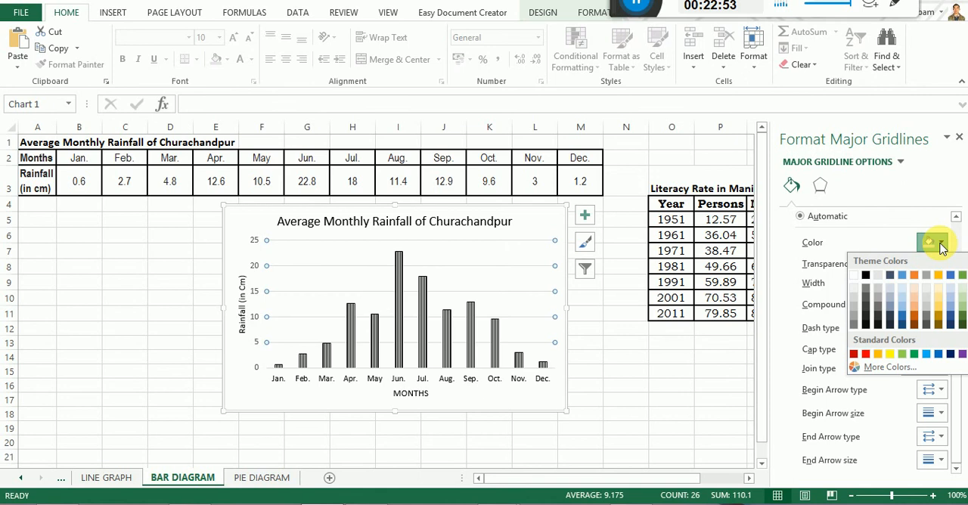
pyautogui.click(866, 278)
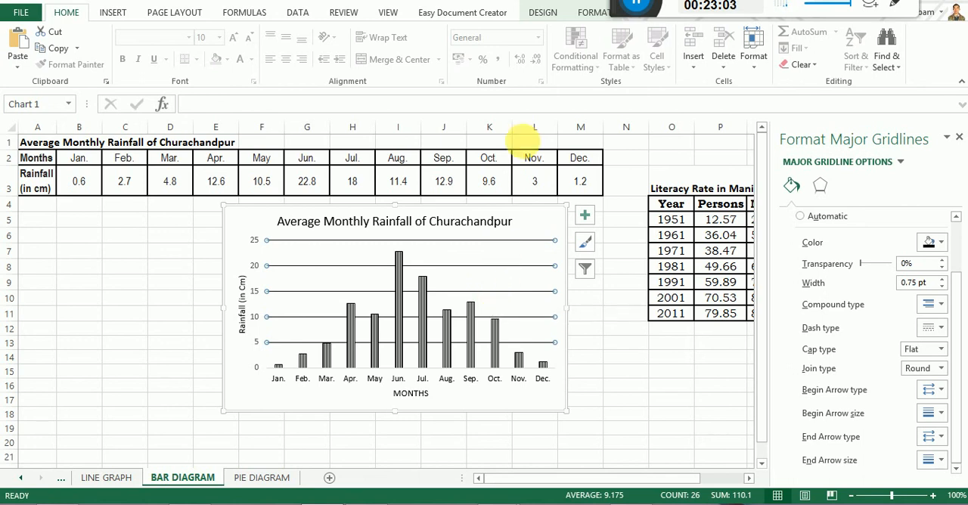
# Add primary minor horizontal gridlines to the rainfall chart and color them black.
pyautogui.click(540, 13)
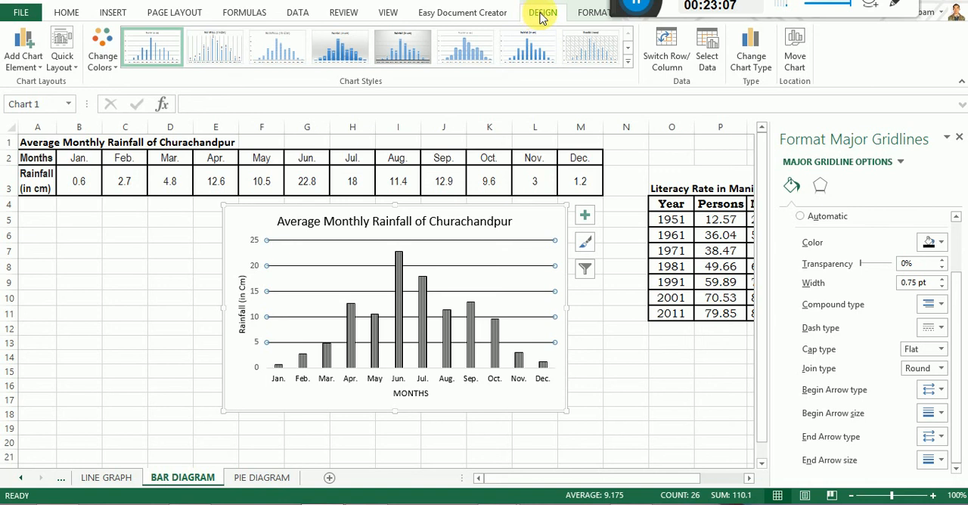
pyautogui.click(25, 57)
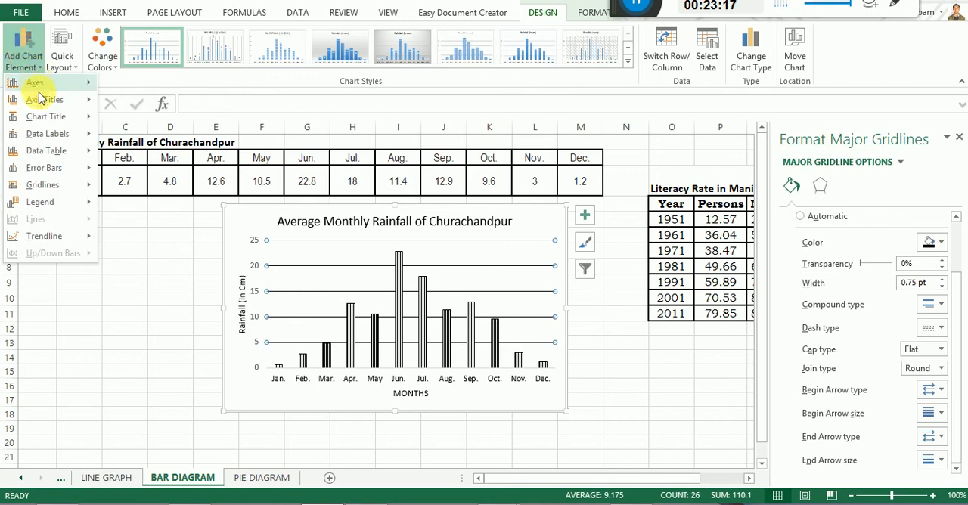
pyautogui.moveTo(60, 188)
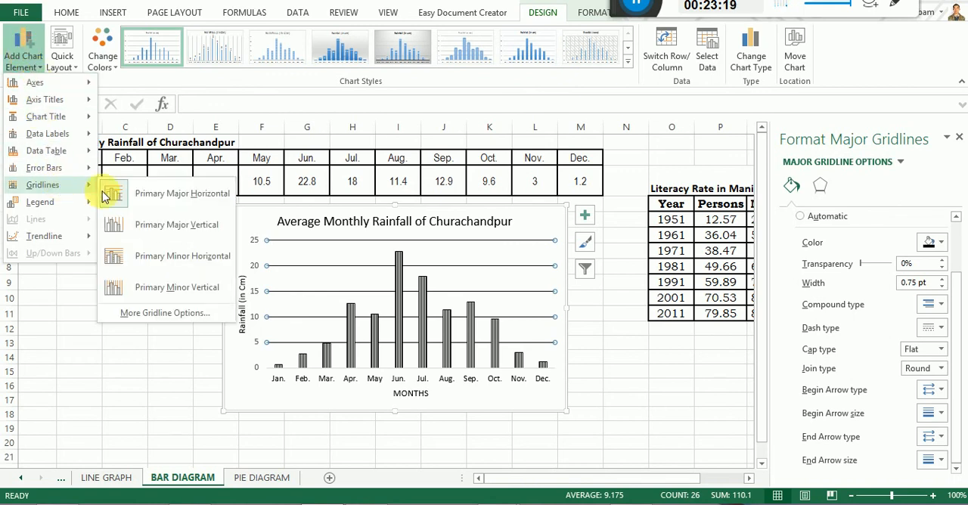
pyautogui.click(163, 257)
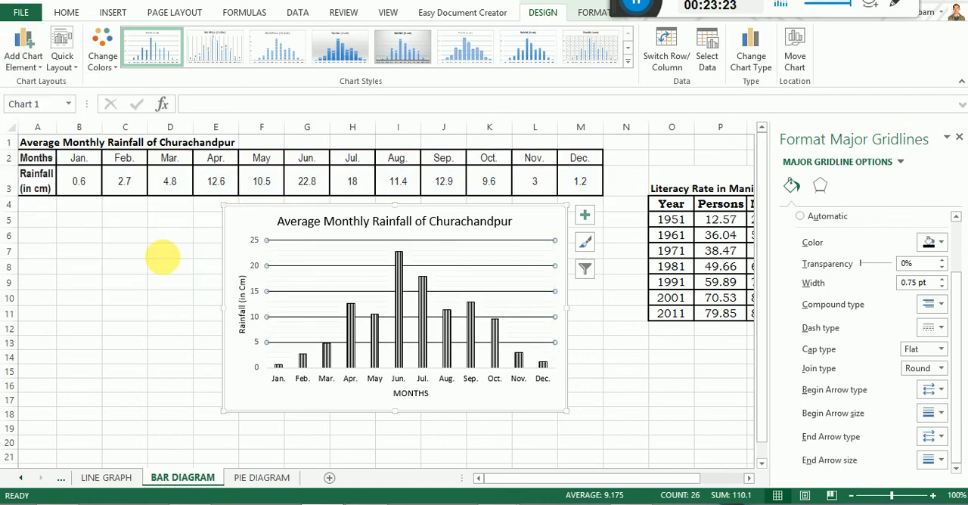
pyautogui.click(280, 304)
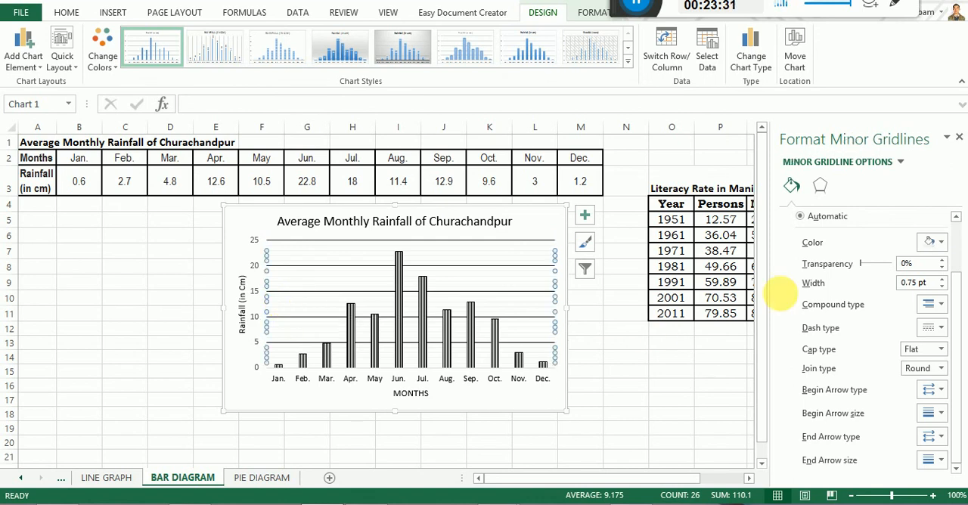
pyautogui.click(939, 243)
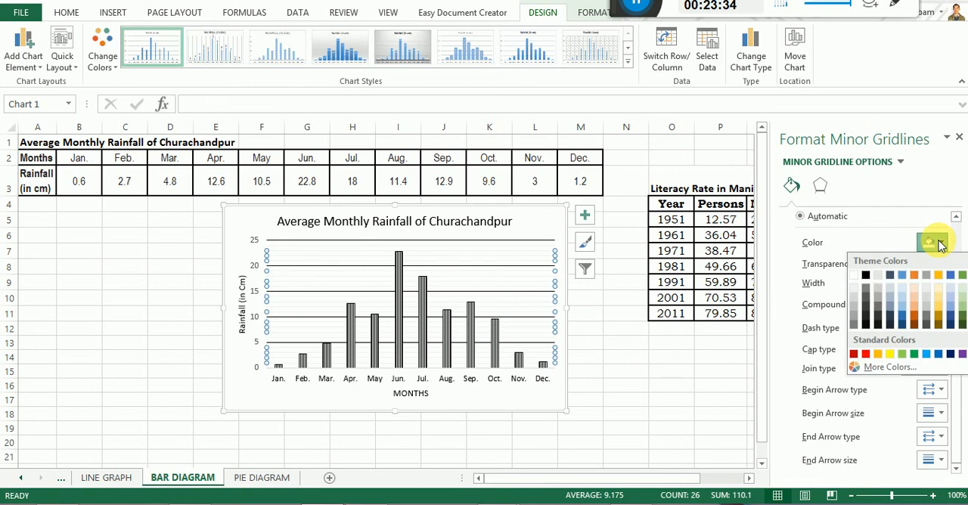
pyautogui.click(867, 276)
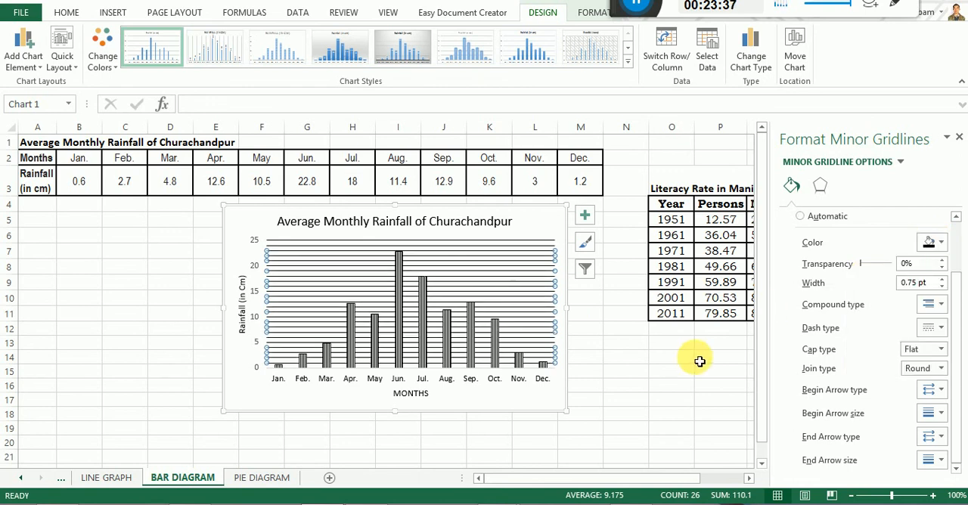
pyautogui.click(657, 372)
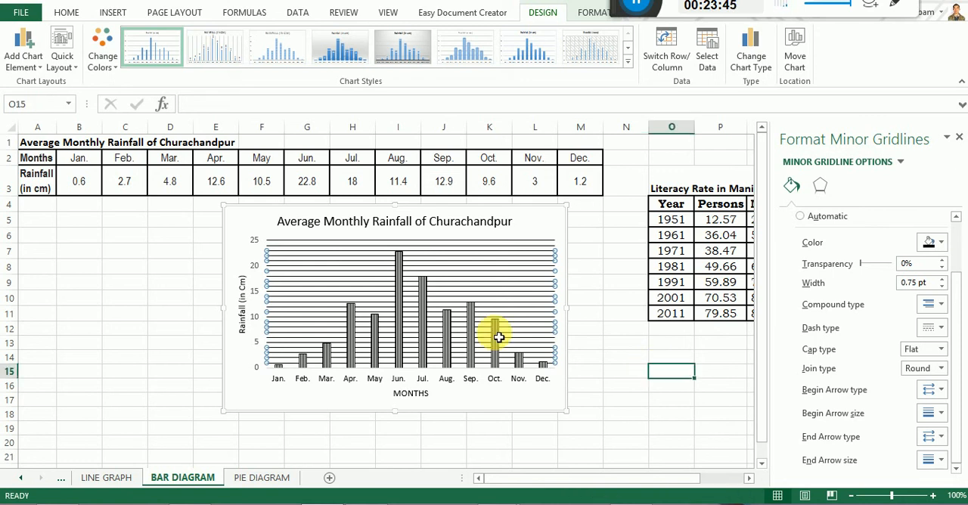
# Add primary major vertical gridlines to the rainfall chart and color them black.
pyautogui.click(301, 255)
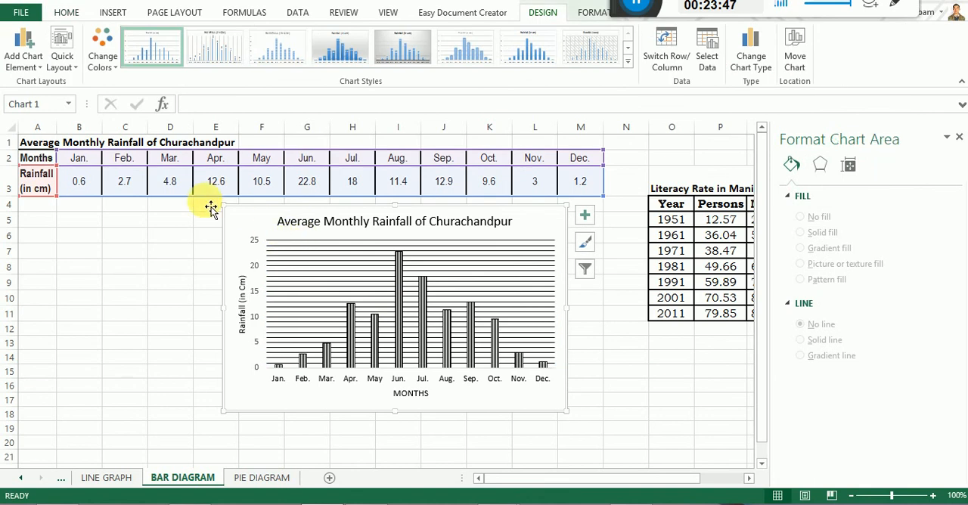
pyautogui.click(26, 47)
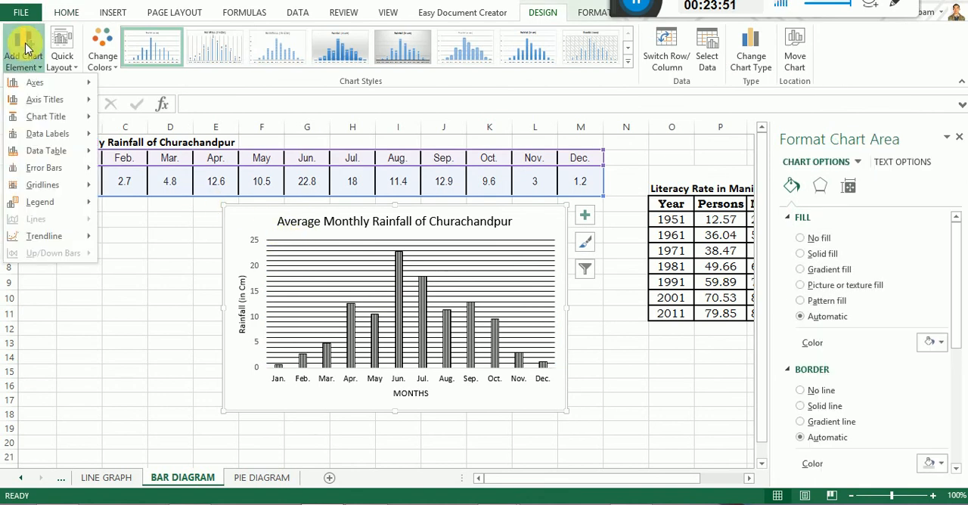
pyautogui.moveTo(39, 188)
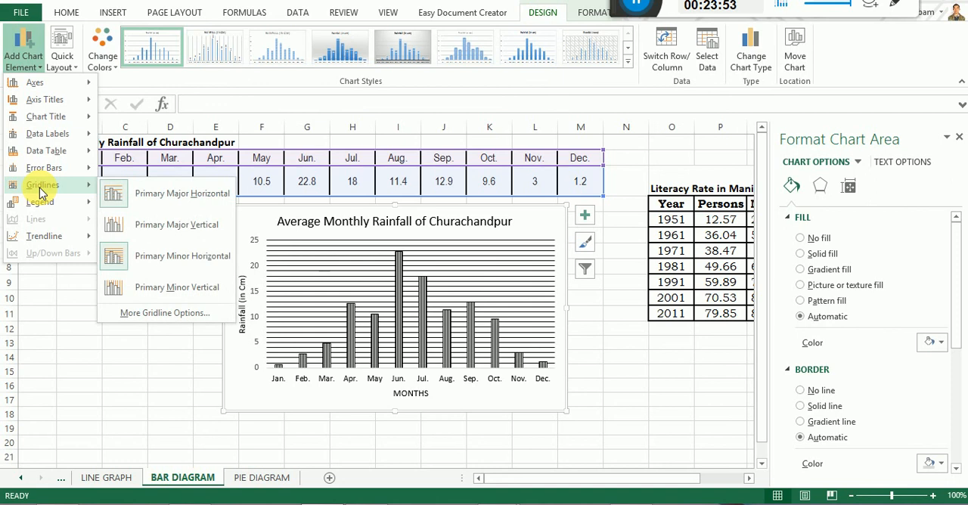
pyautogui.click(179, 229)
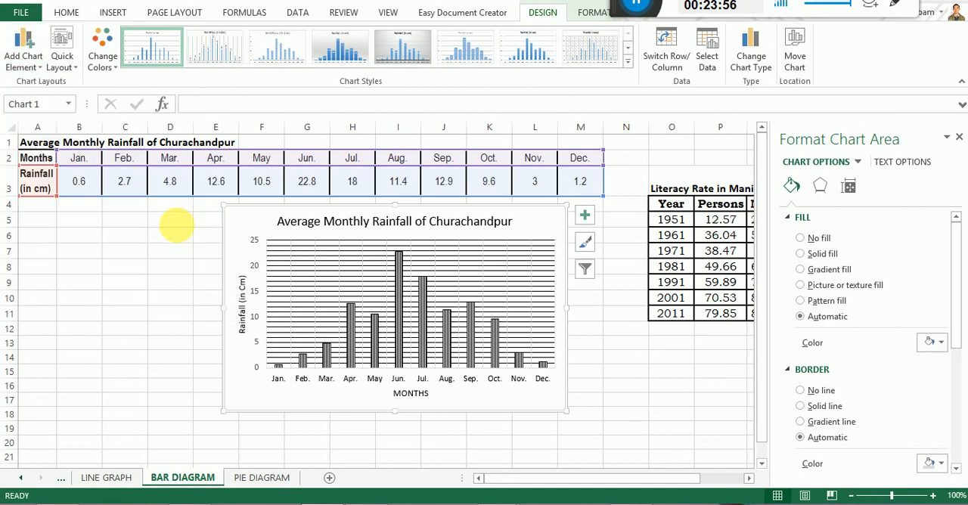
pyautogui.click(340, 252)
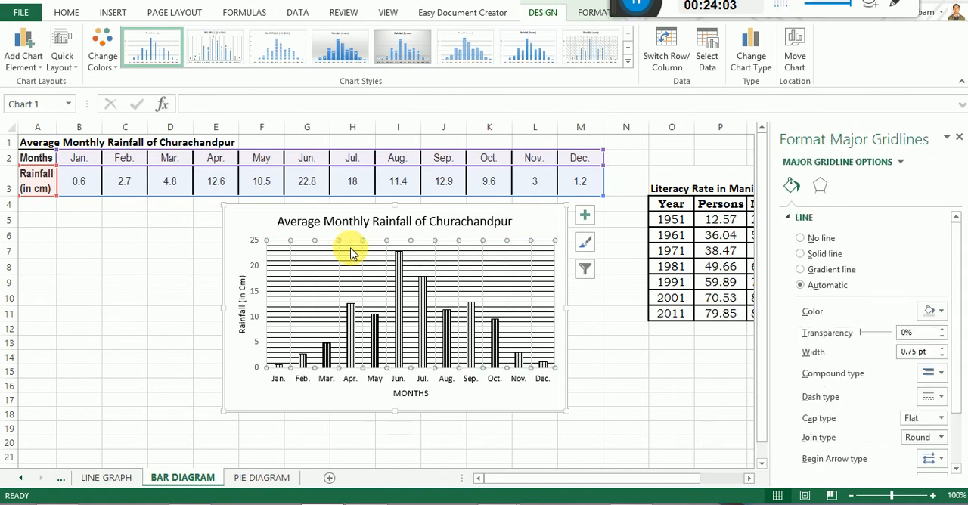
pyautogui.click(940, 313)
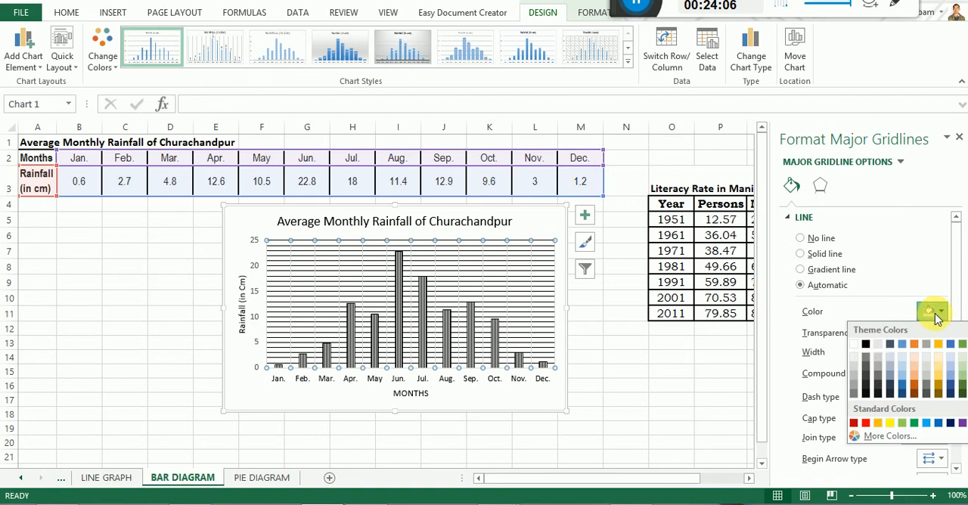
pyautogui.click(866, 347)
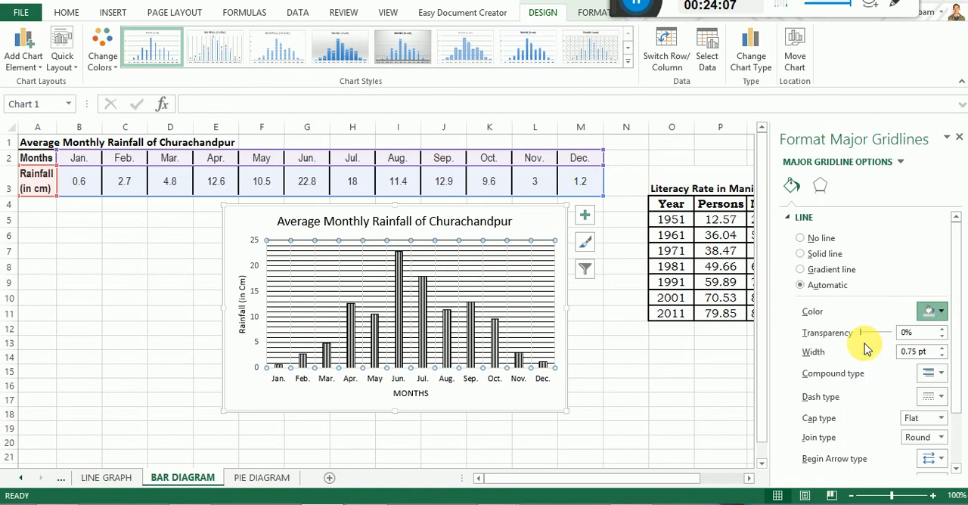
pyautogui.click(641, 387)
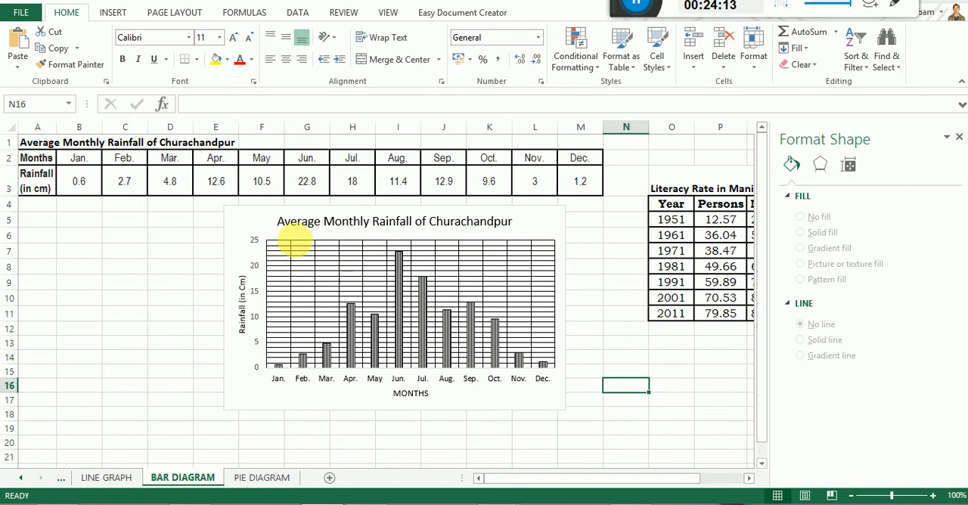
# Copy the rainfall chart into the Word document below the line graph, using the destination theme and embedding the workbook.
pyautogui.click(248, 216)
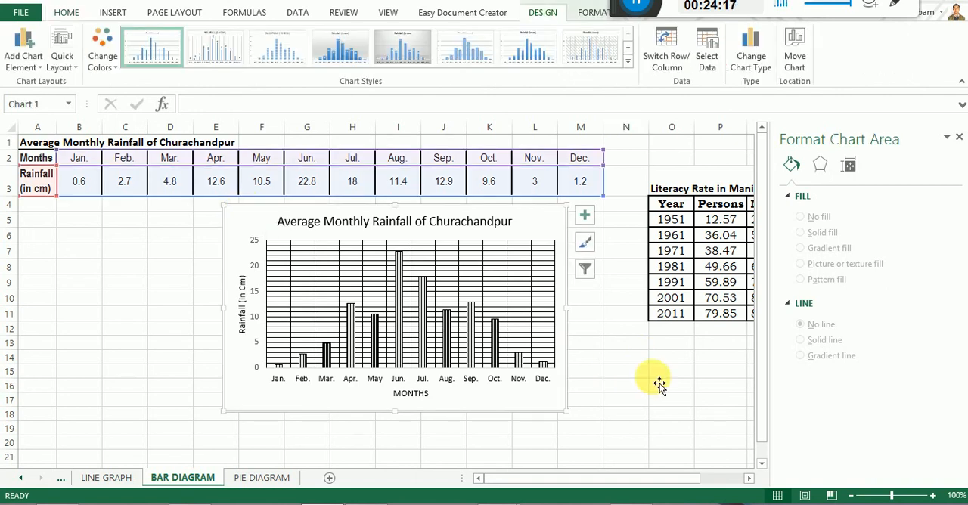
pyautogui.rightClick(245, 223)
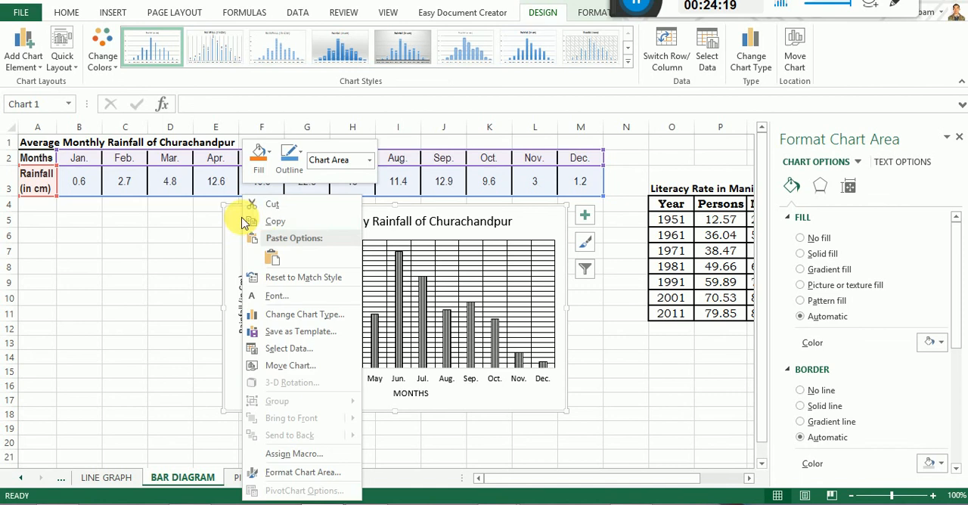
pyautogui.click(275, 221)
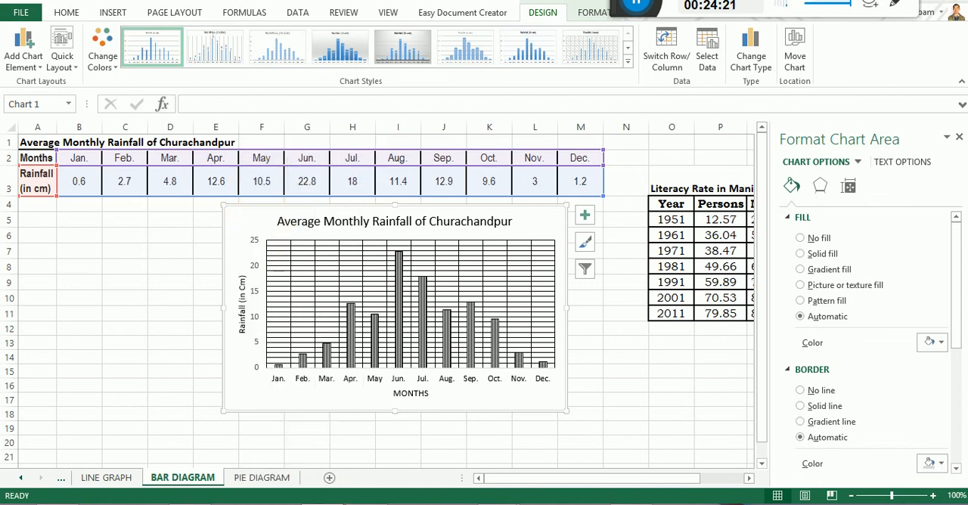
pyautogui.click(369, 503)
pyautogui.scroll(-3, 783, 414)
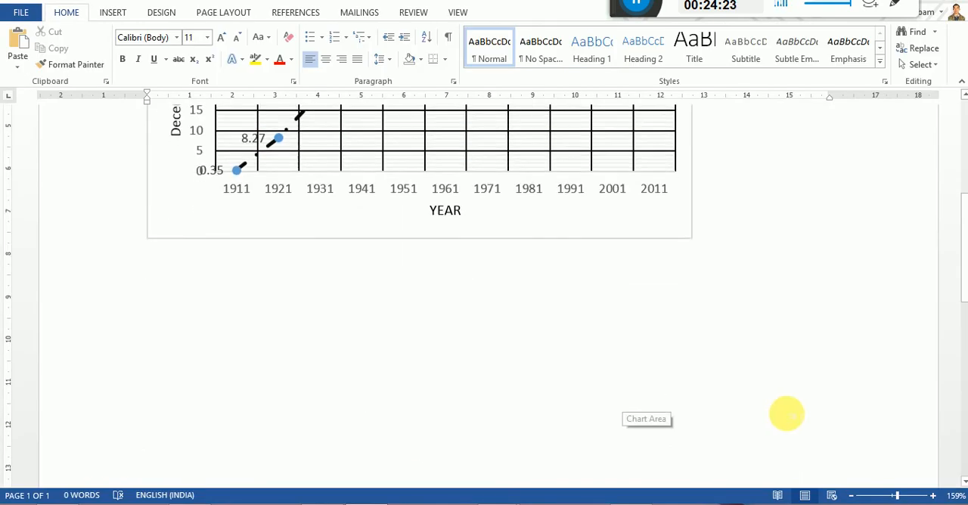
pyautogui.click(789, 415)
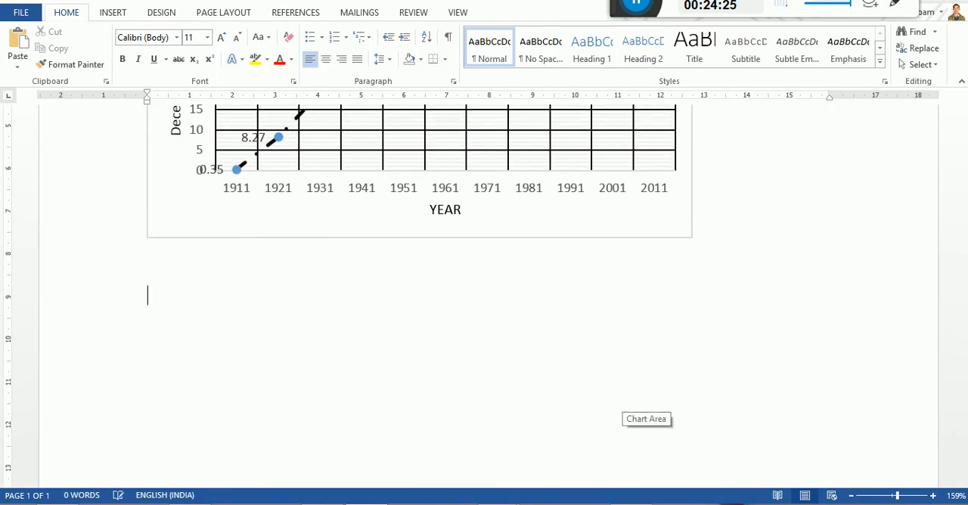
pyautogui.rightClick(167, 305)
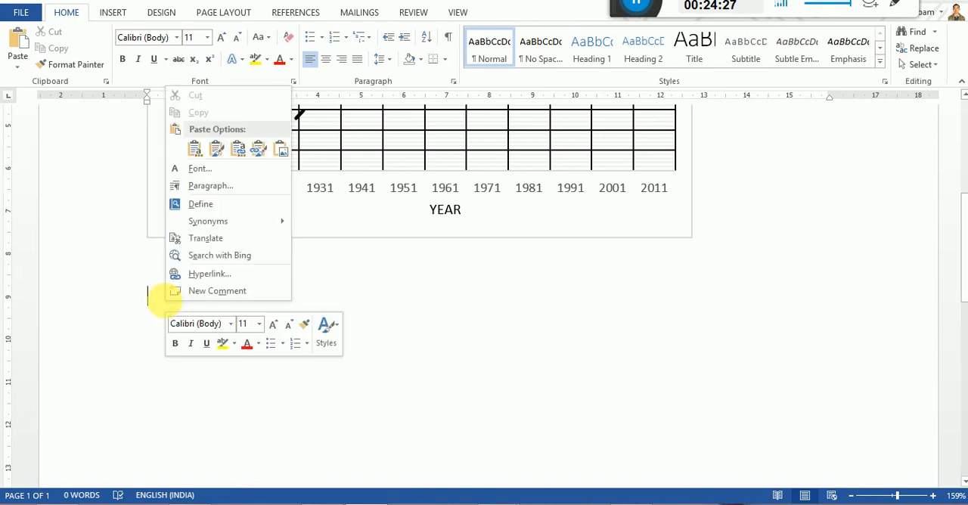
pyautogui.click(195, 150)
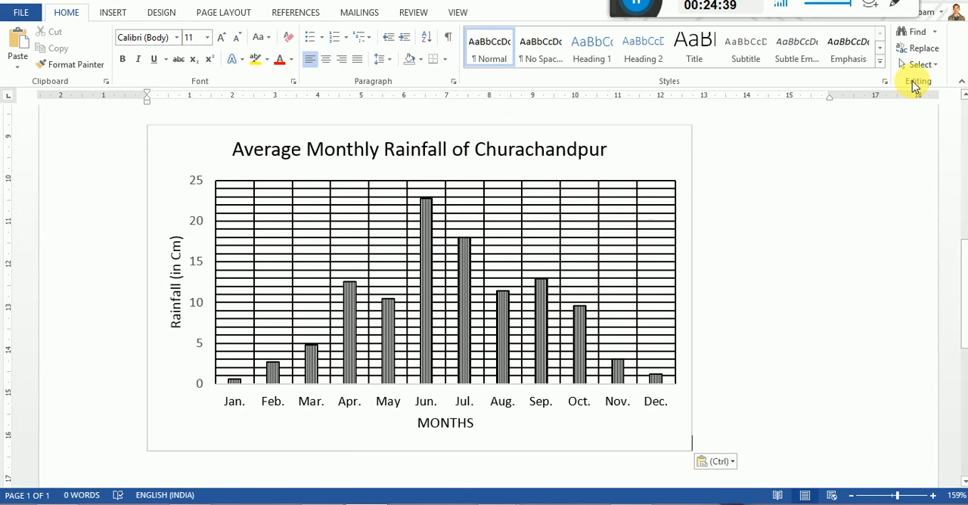
# Switch back to the Excel workbook and open the PIE DIAGRAM sheet.
pyautogui.moveTo(321, 502)
pyautogui.click(321, 446)
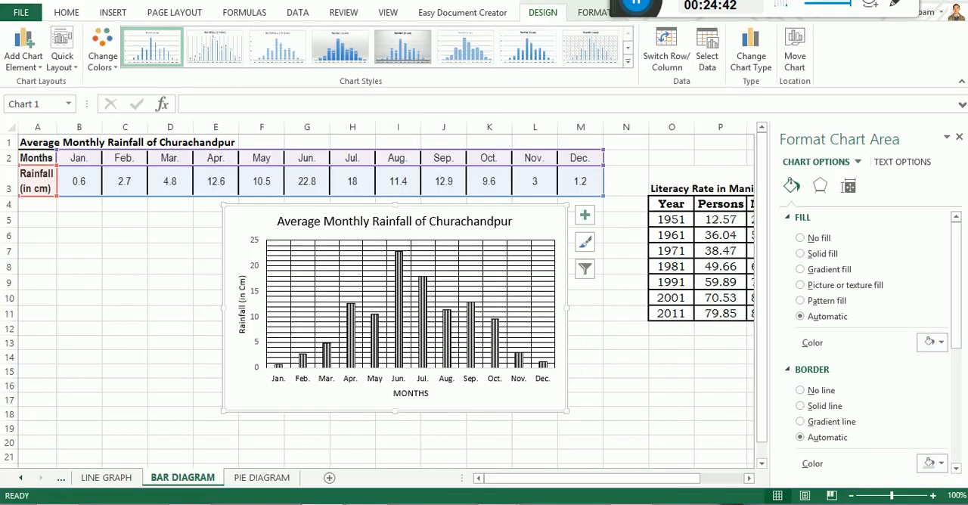
pyautogui.click(268, 477)
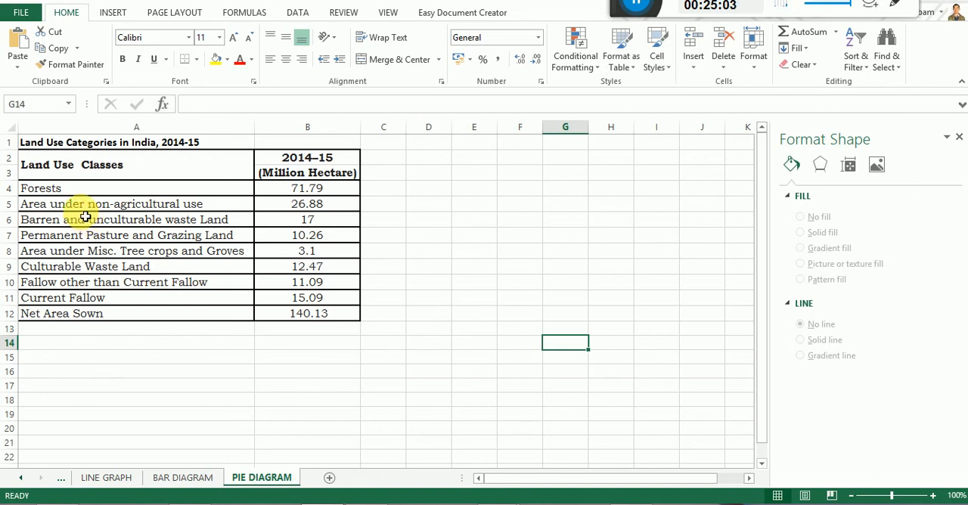
# Insert a 2-D pie chart from the land use table in A2:B12, closing the Format Shape pane beforehand.
pyautogui.click(55, 170)
pyautogui.moveTo(55, 169); pyautogui.dragTo(332, 320)
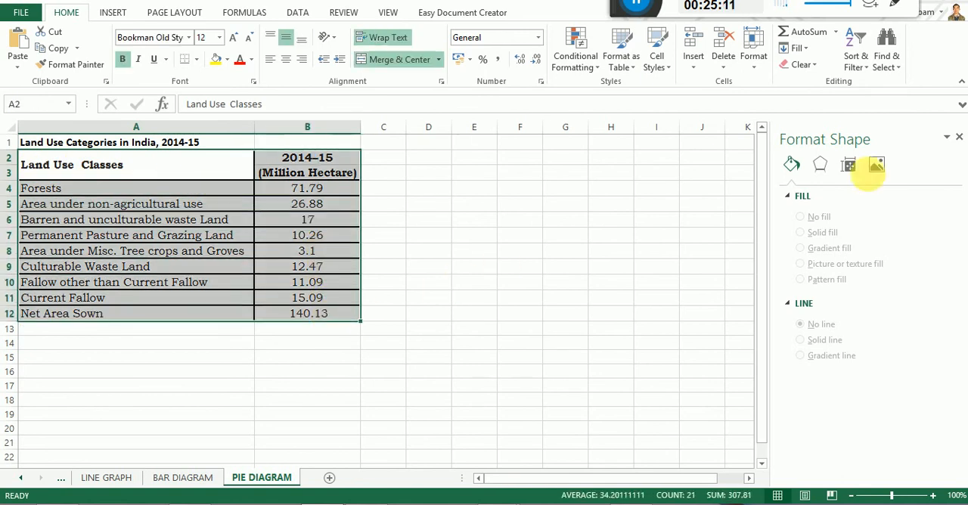
pyautogui.click(958, 140)
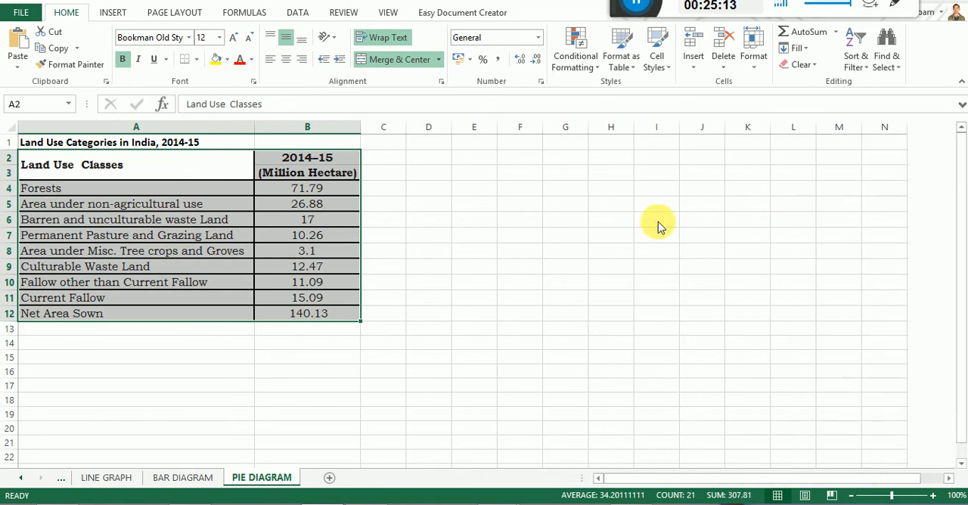
pyautogui.click(112, 14)
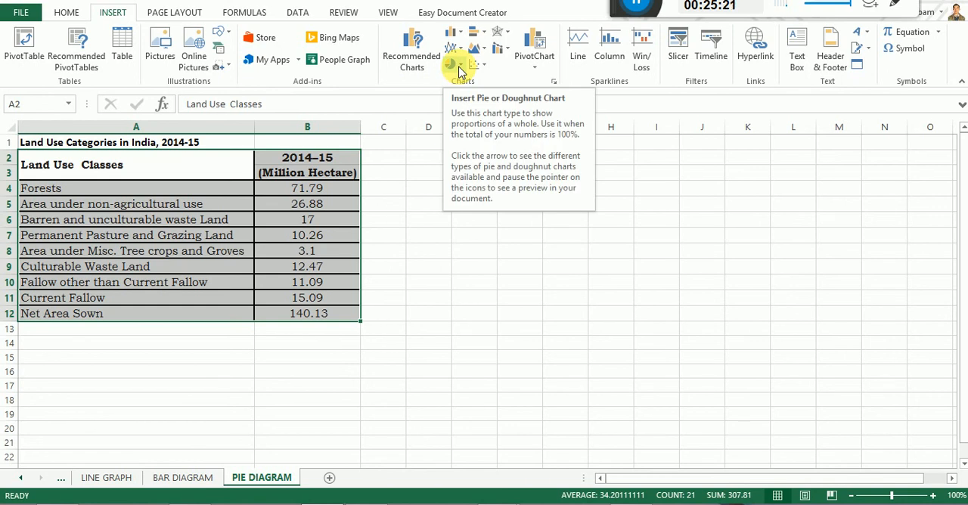
pyautogui.click(458, 68)
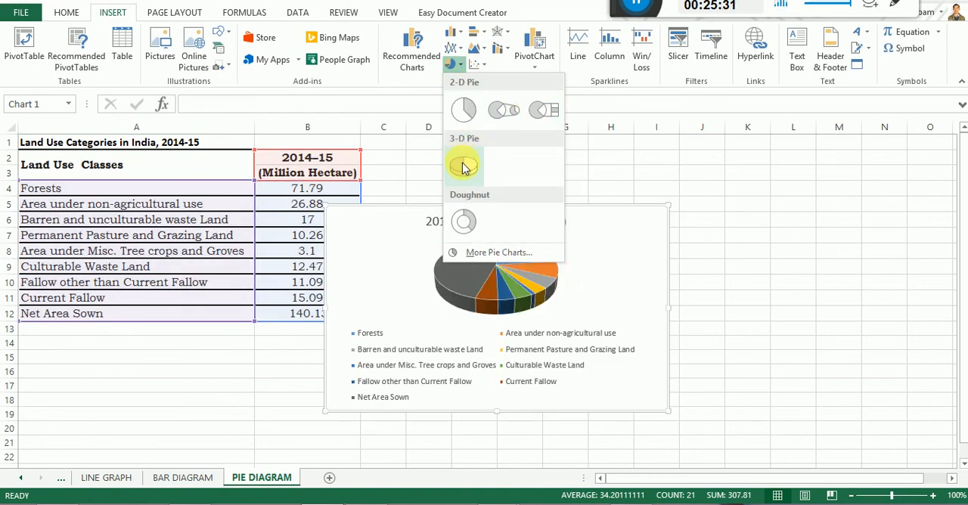
pyautogui.click(463, 109)
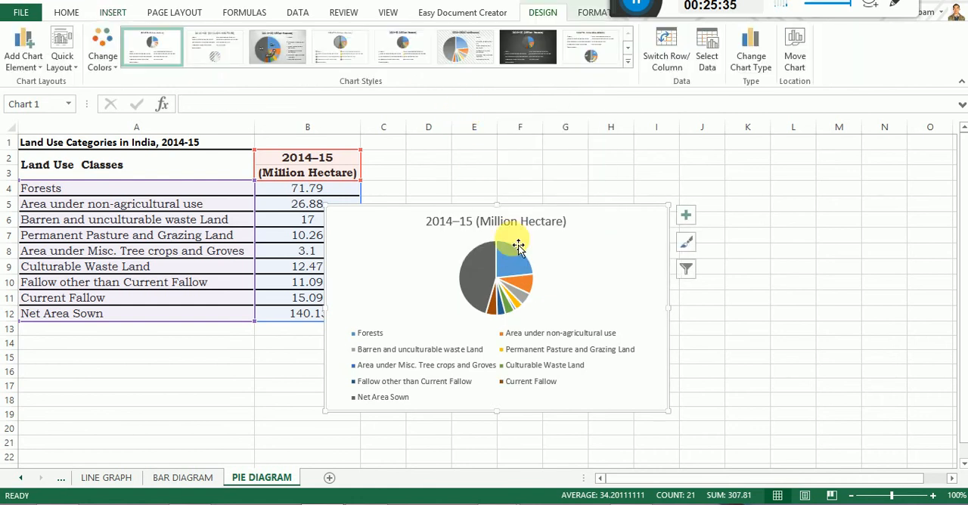
# Open the full gallery of chart styles for the land use pie chart.
pyautogui.click(627, 65)
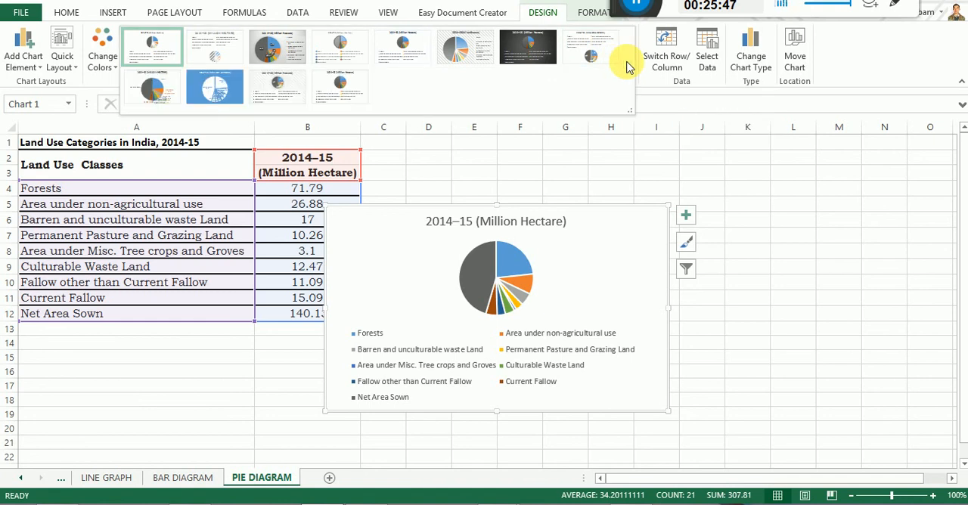
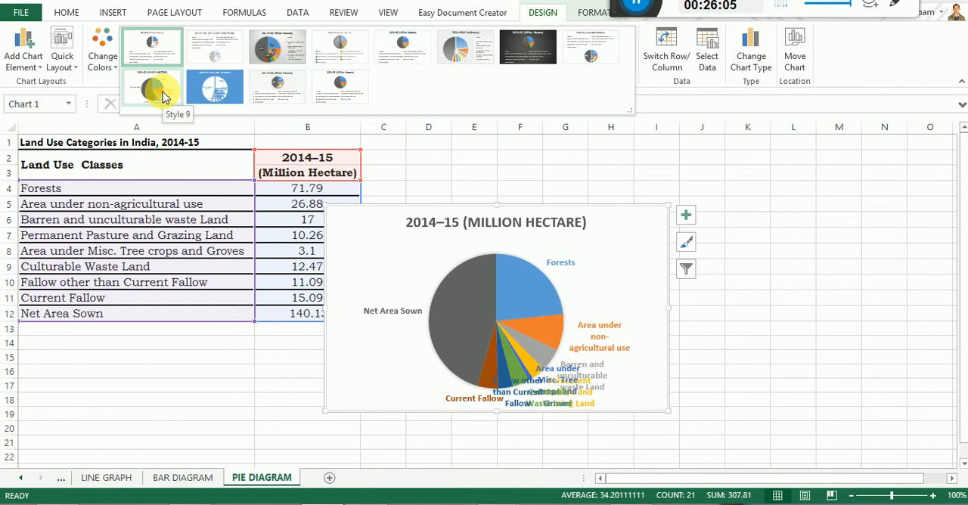
# Apply the third chart style to the land use pie chart and retitle it "Land Use Categories in India 2014-15".
pyautogui.click(277, 52)
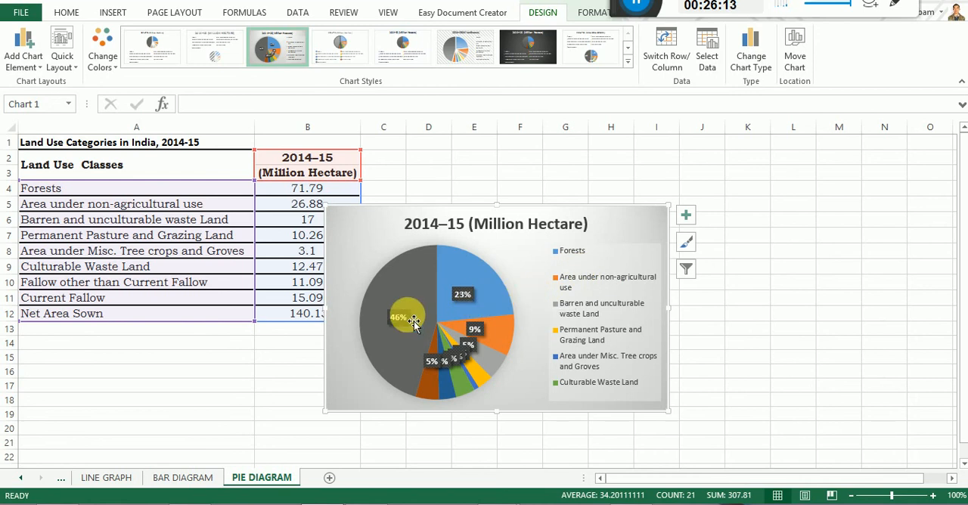
pyautogui.click(457, 225)
pyautogui.moveTo(406, 224); pyautogui.dragTo(589, 224)
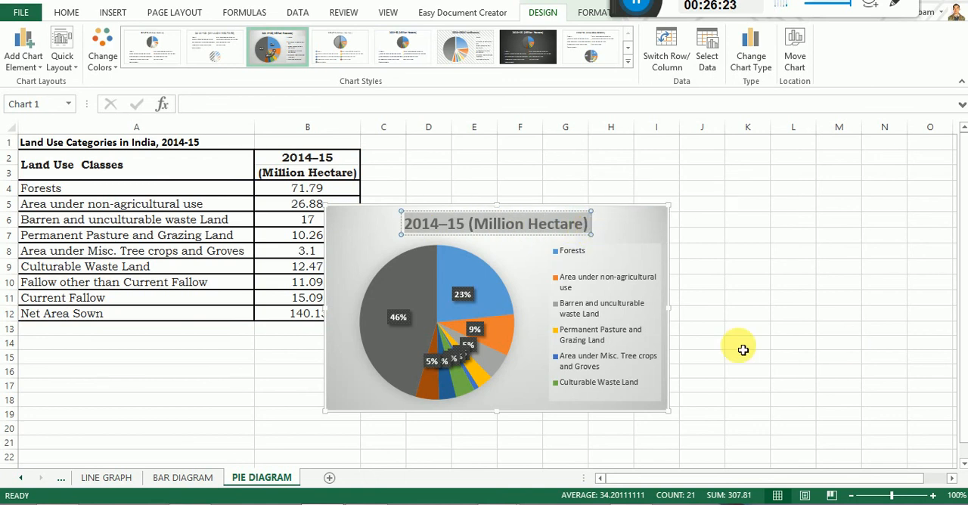
pyautogui.write('Lan')
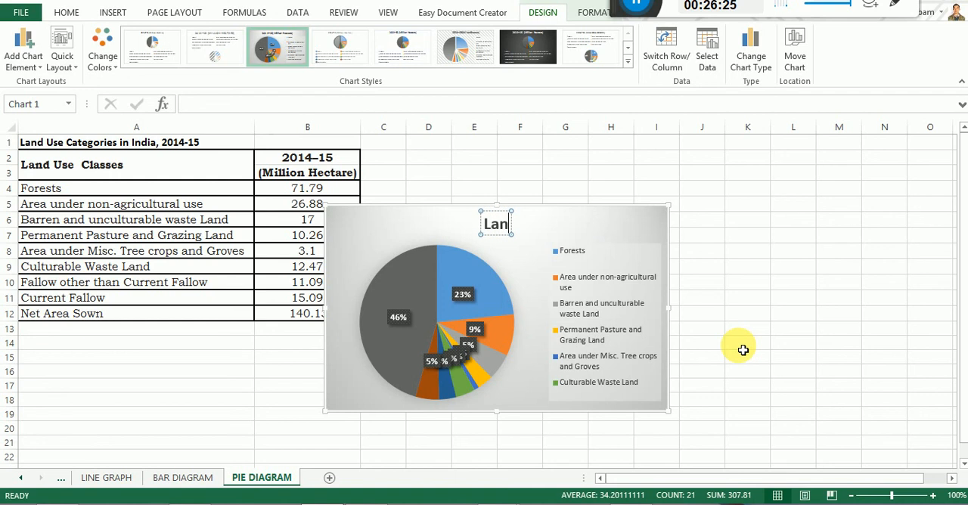
pyautogui.write('d')
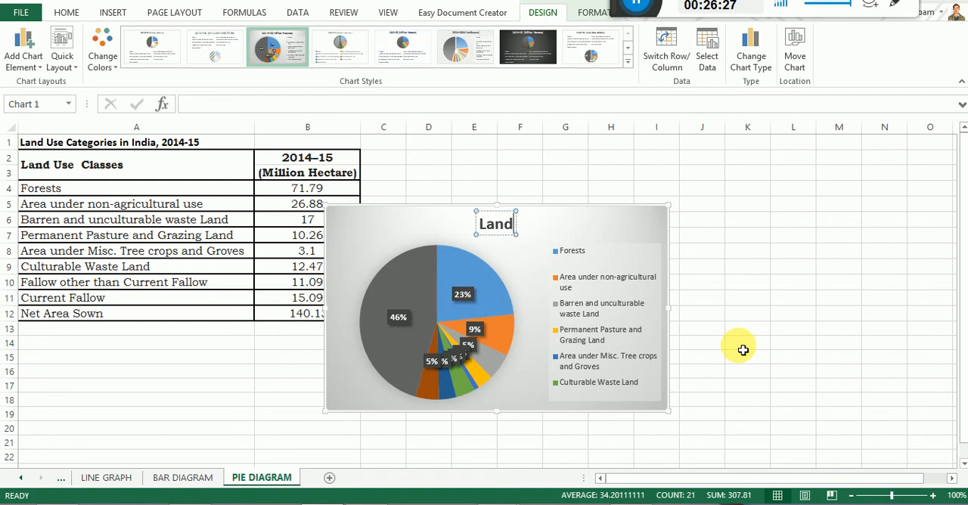
pyautogui.write(' Use Cate')
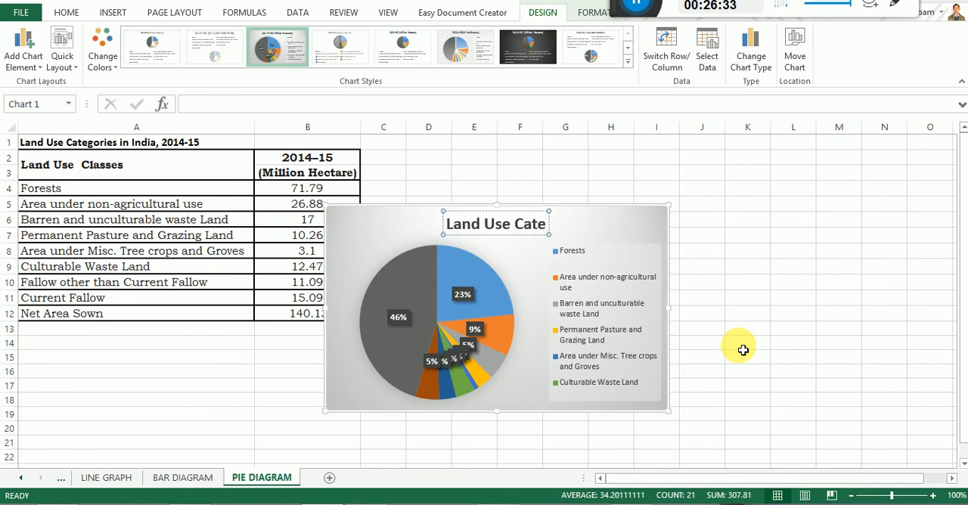
pyautogui.write('gor')
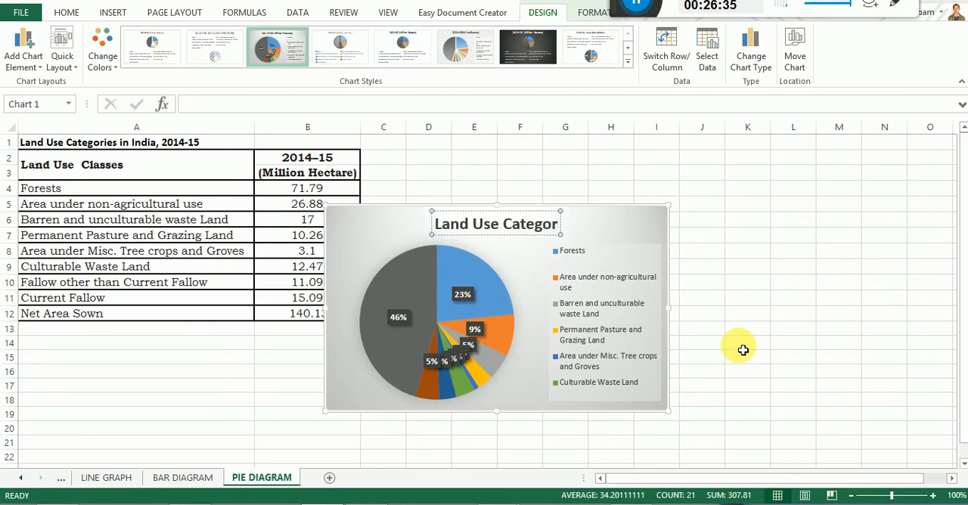
pyautogui.write('ies in India')
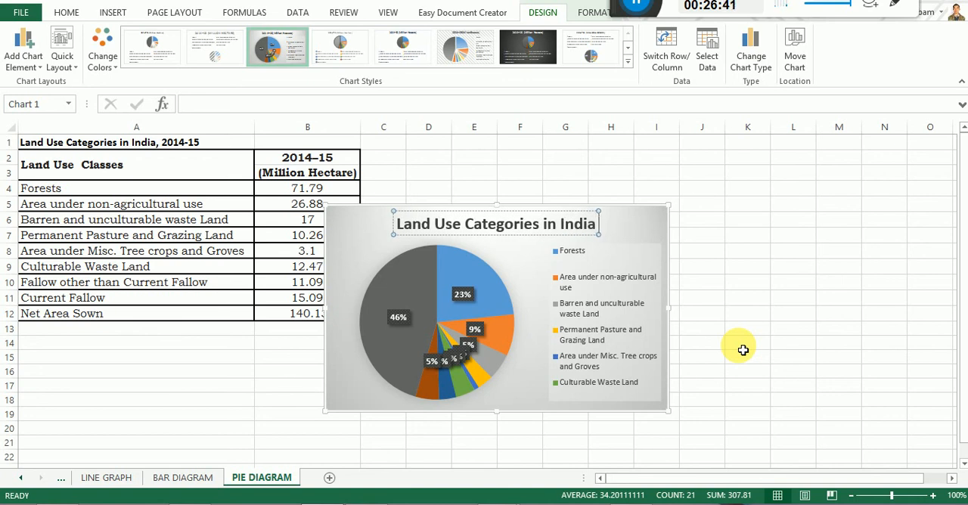
pyautogui.write(' 2014')
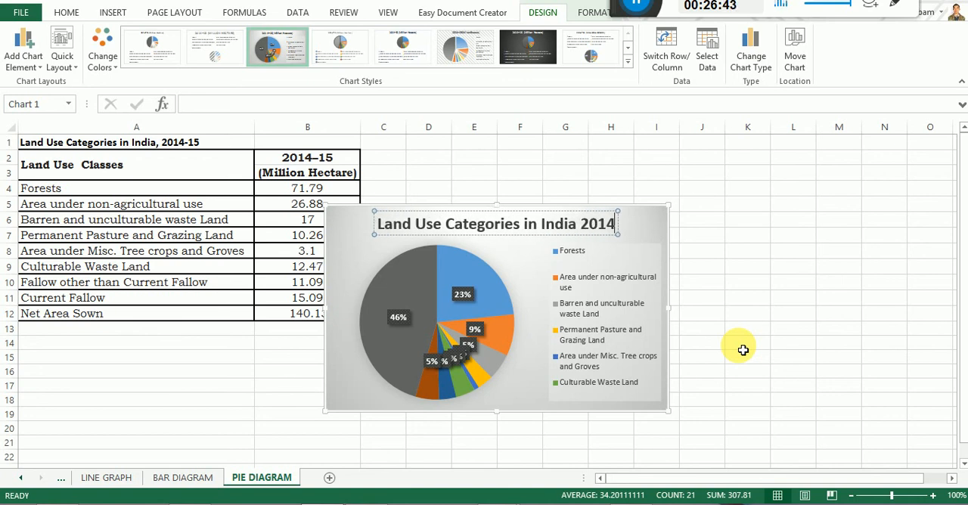
pyautogui.write('-15')
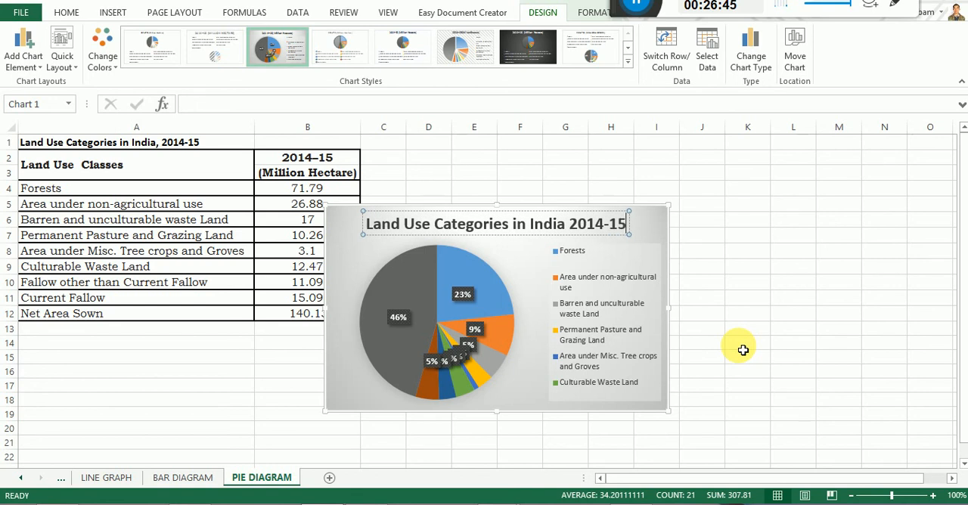
pyautogui.click(595, 174)
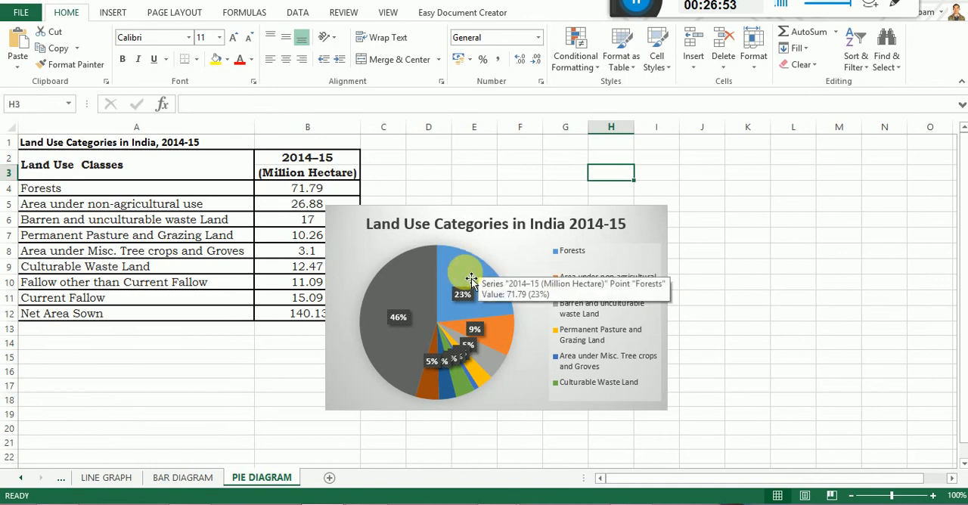
# Open the detailed formatting options for the pie chart and select only the Net Area Sown slice.
pyautogui.click(368, 220)
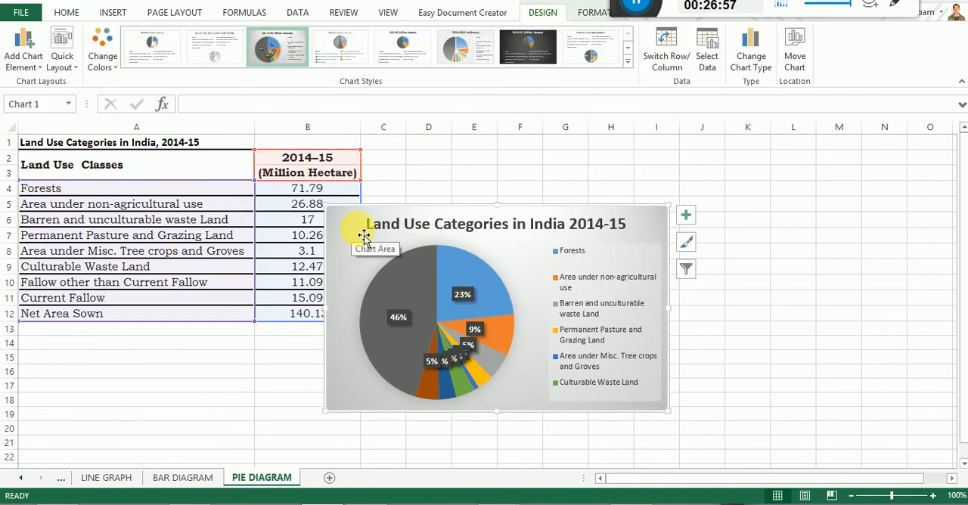
pyautogui.click(594, 13)
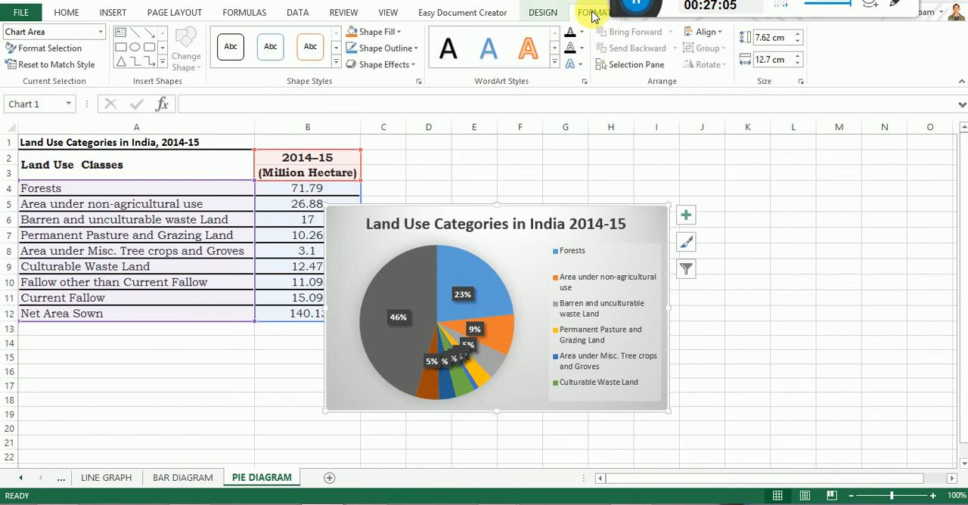
pyautogui.click(39, 50)
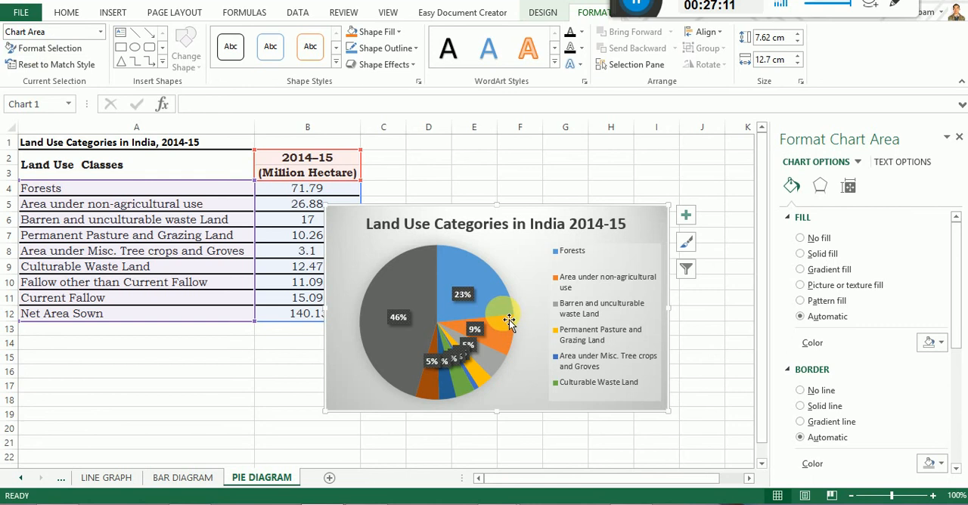
pyautogui.moveTo(491, 323)
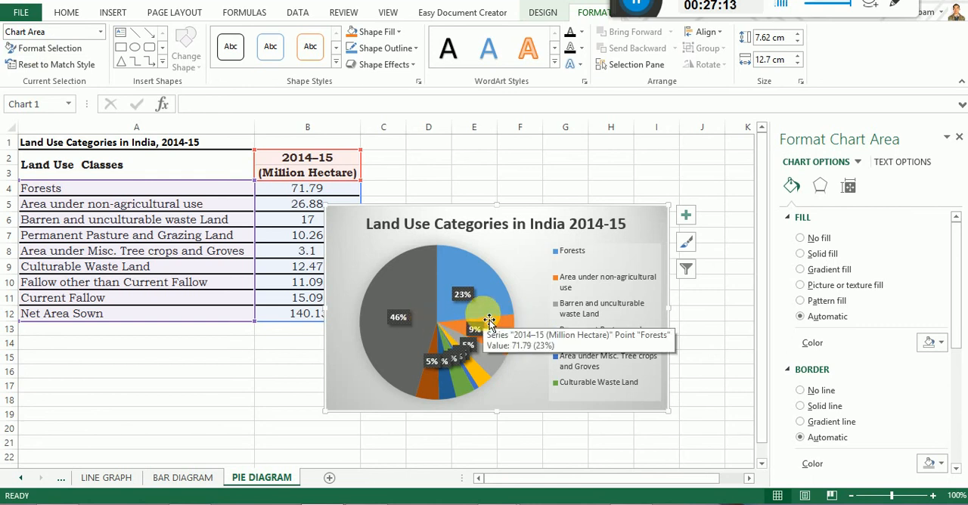
pyautogui.click(468, 281)
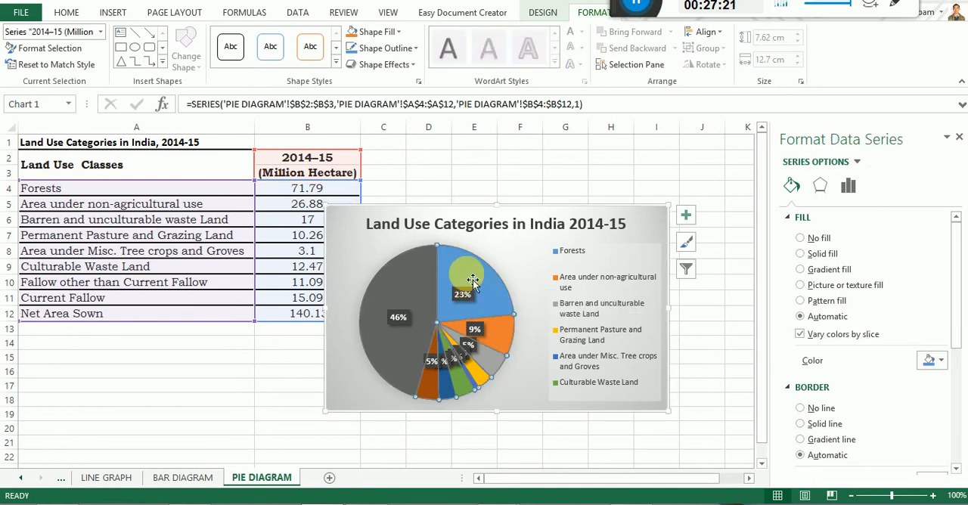
pyautogui.click(472, 280)
pyautogui.click(543, 277)
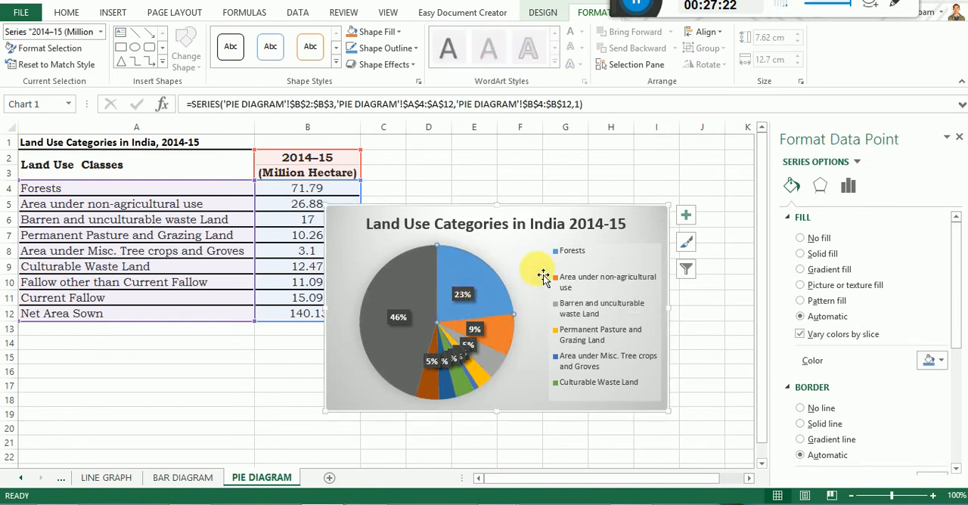
pyautogui.click(468, 282)
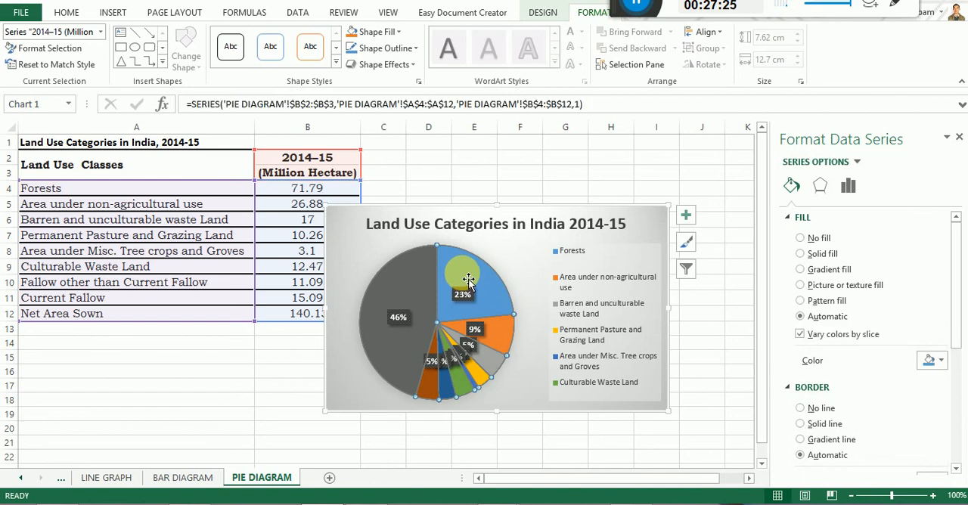
pyautogui.click(428, 282)
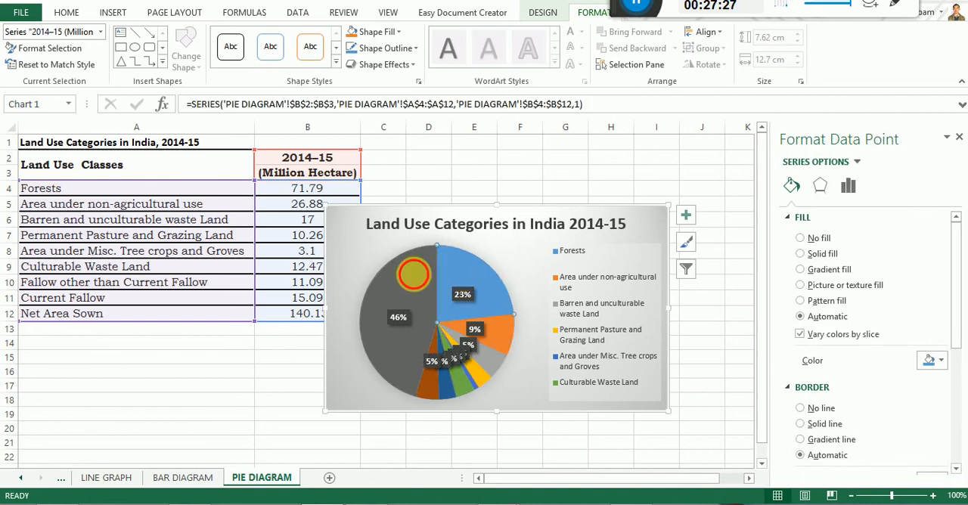
pyautogui.moveTo(463, 284)
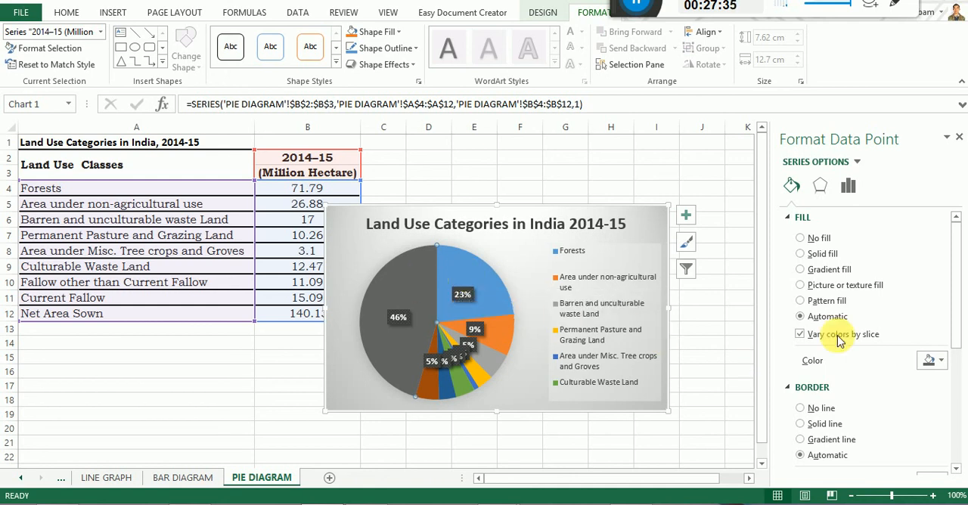
# Give the Net Area Sown slice a solid black fill and a solid black border line.
pyautogui.click(801, 255)
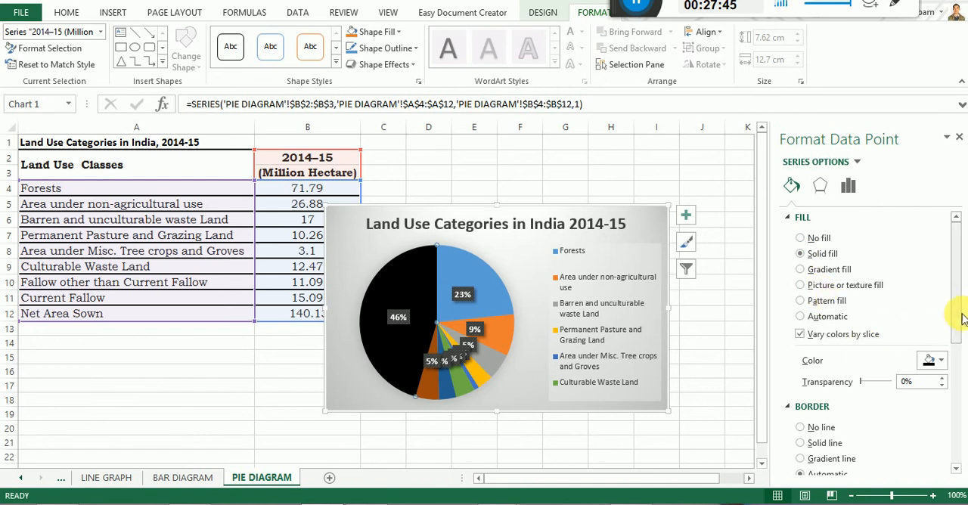
pyautogui.moveTo(958, 309); pyautogui.dragTo(958, 344)
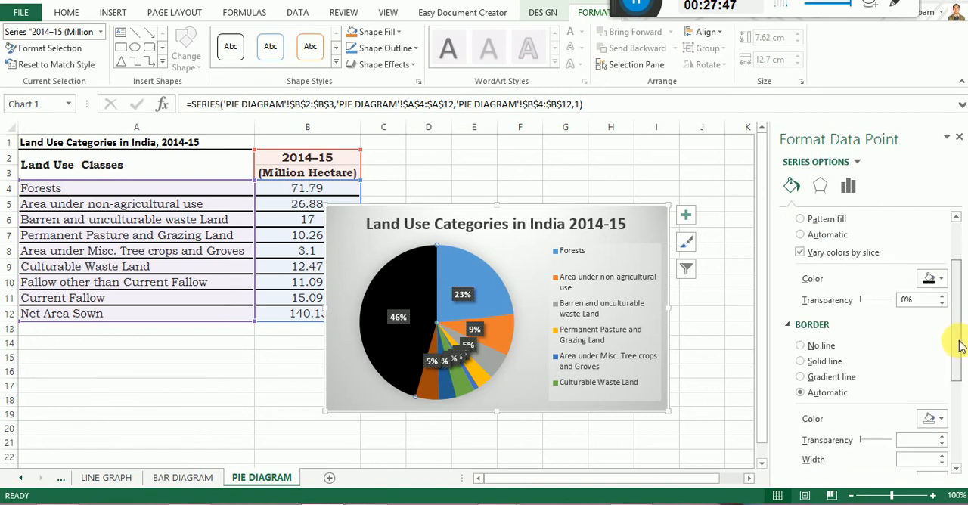
pyautogui.click(802, 364)
pyautogui.click(937, 419)
pyautogui.click(867, 310)
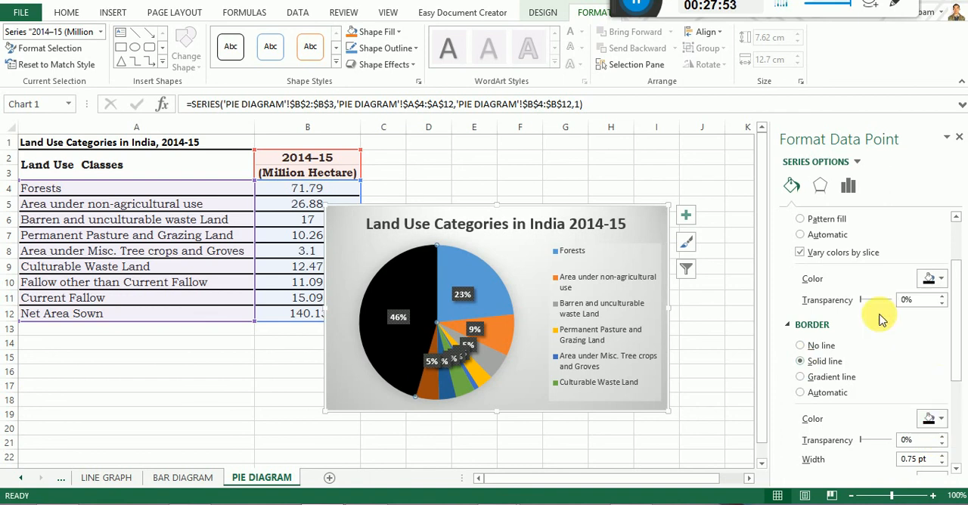
pyautogui.moveTo(959, 358); pyautogui.dragTo(958, 316)
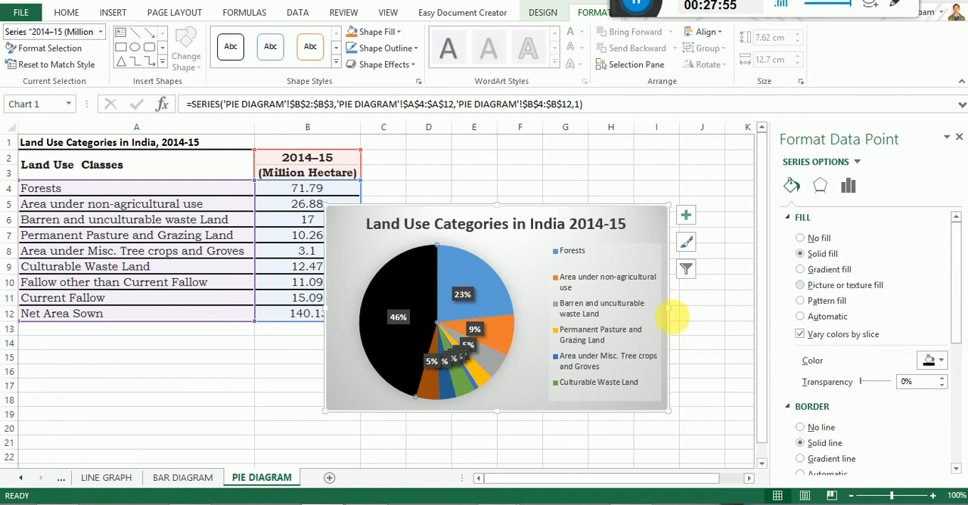
# Fill the Net Area Sown slice with a black-and-white pattern of thin horizontal lines.
pyautogui.moveTo(409, 308)
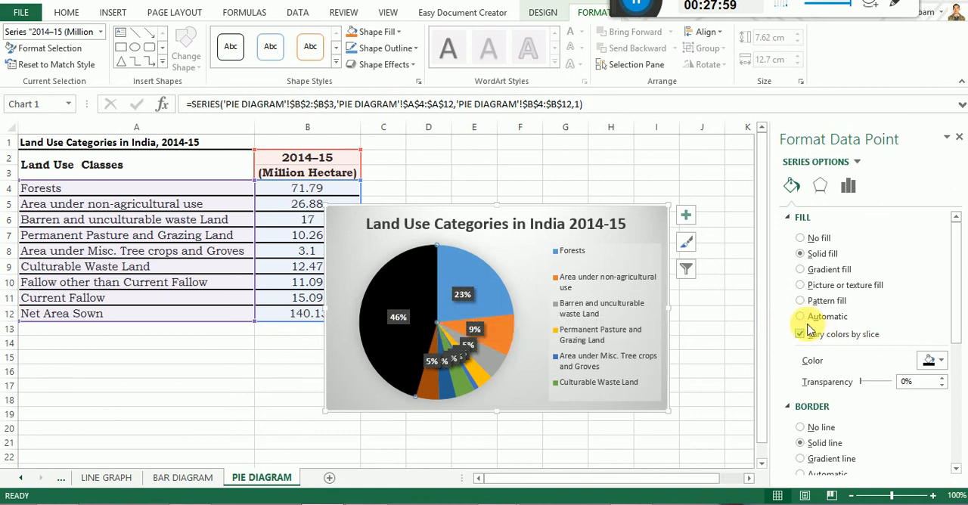
pyautogui.click(799, 301)
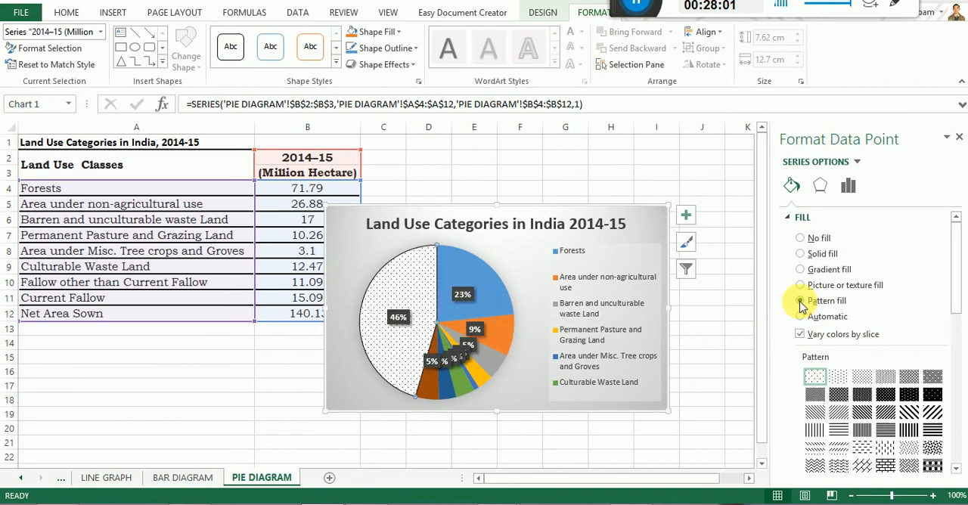
pyautogui.moveTo(959, 307); pyautogui.dragTo(957, 333)
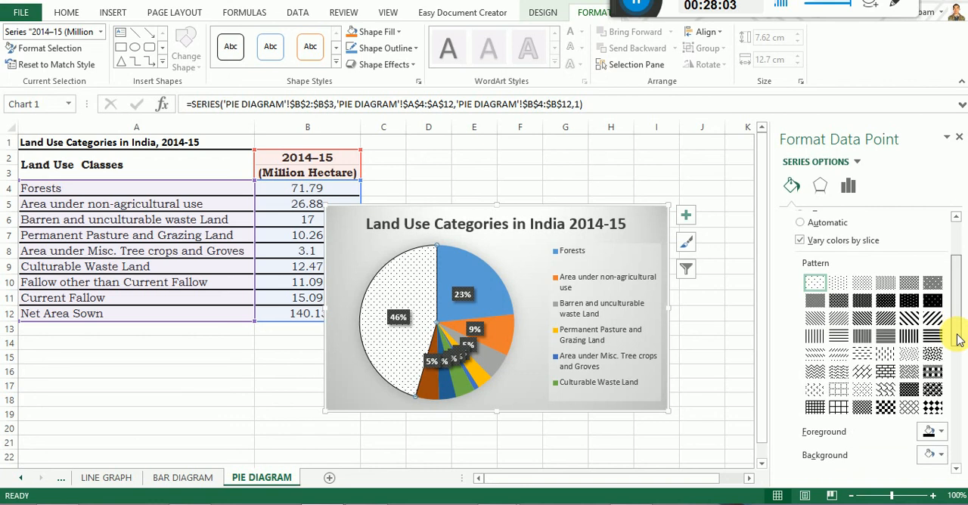
pyautogui.click(839, 334)
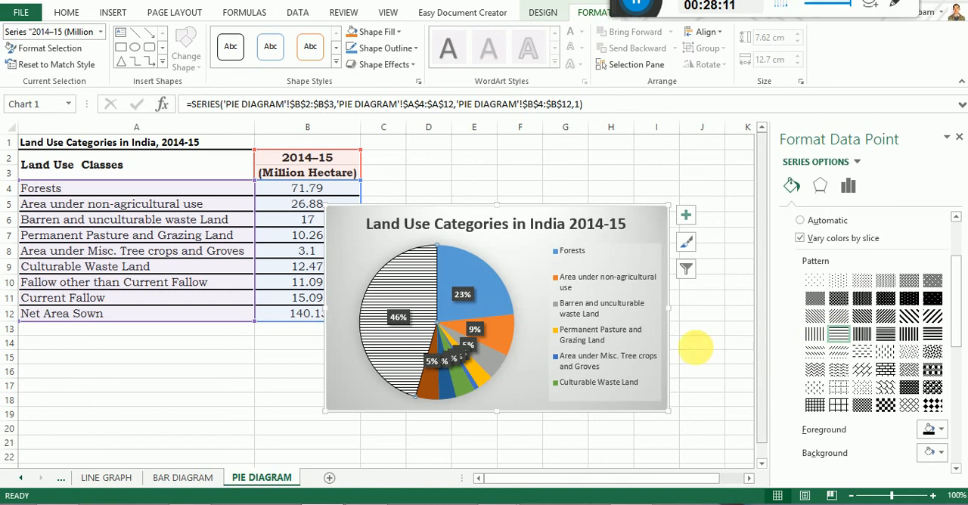
# Fill the Forests slice with a pattern fill, using the third dotted pattern.
pyautogui.click(499, 301)
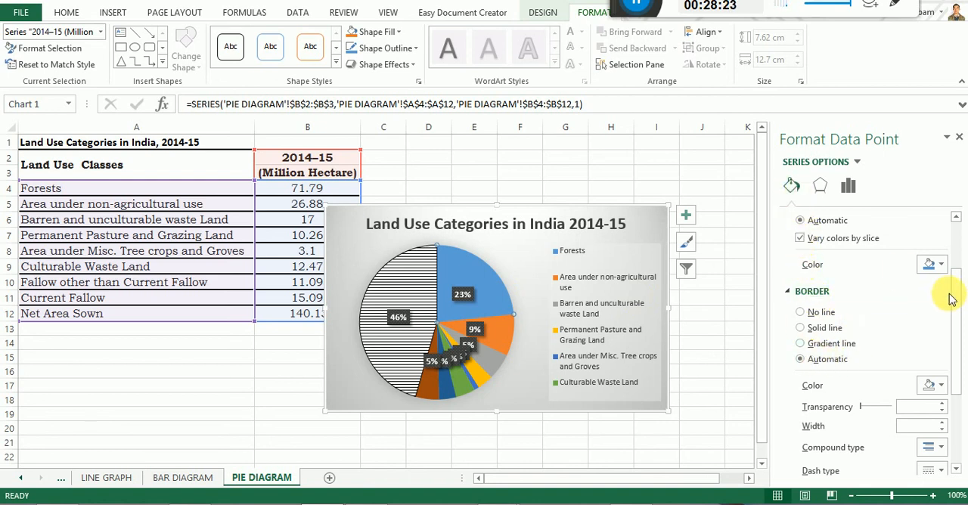
pyautogui.moveTo(952, 308); pyautogui.dragTo(944, 266)
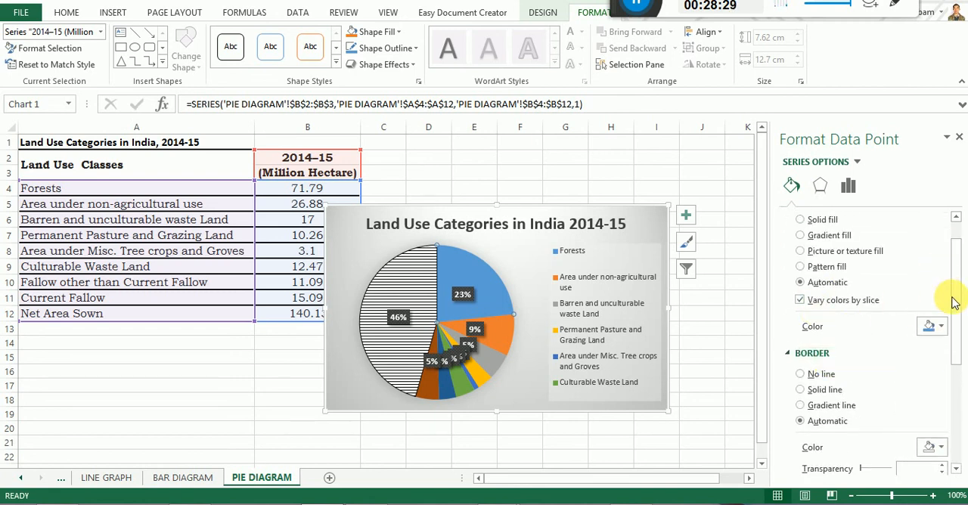
pyautogui.moveTo(945, 320); pyautogui.dragTo(956, 280)
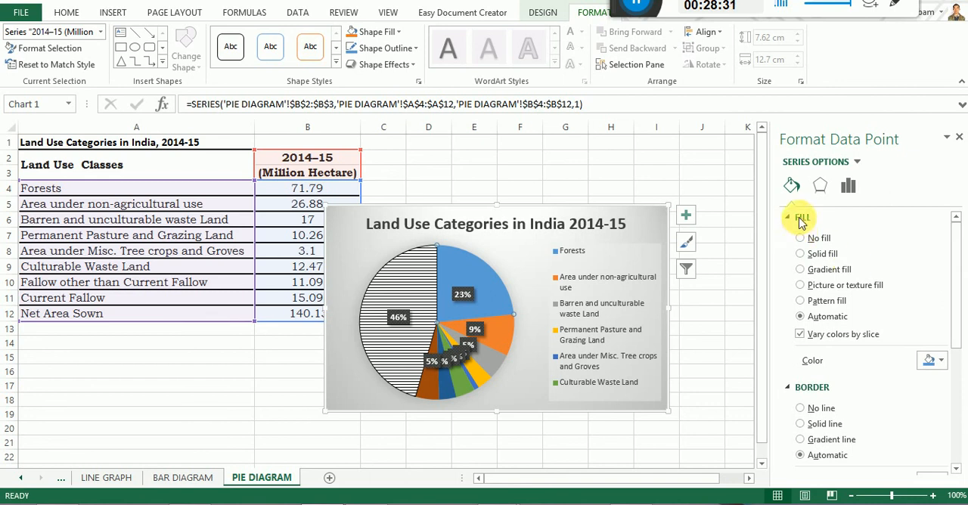
pyautogui.click(800, 302)
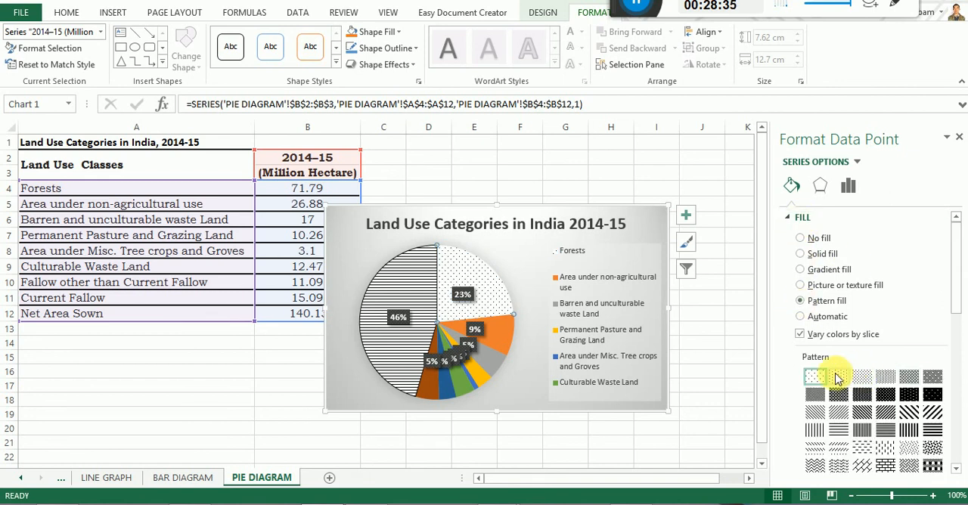
pyautogui.click(862, 378)
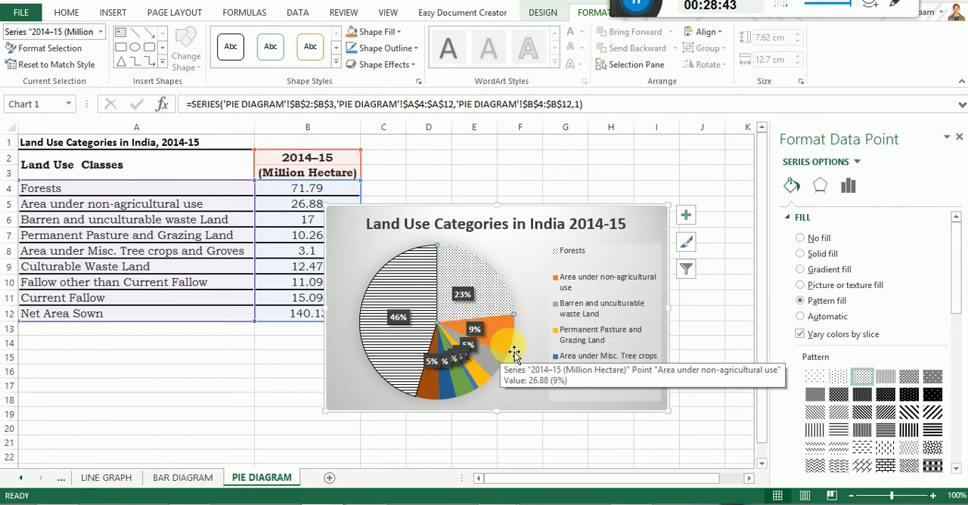
# Select the whole chart area of the land use pie chart instead of a single slice.
pyautogui.click(622, 225)
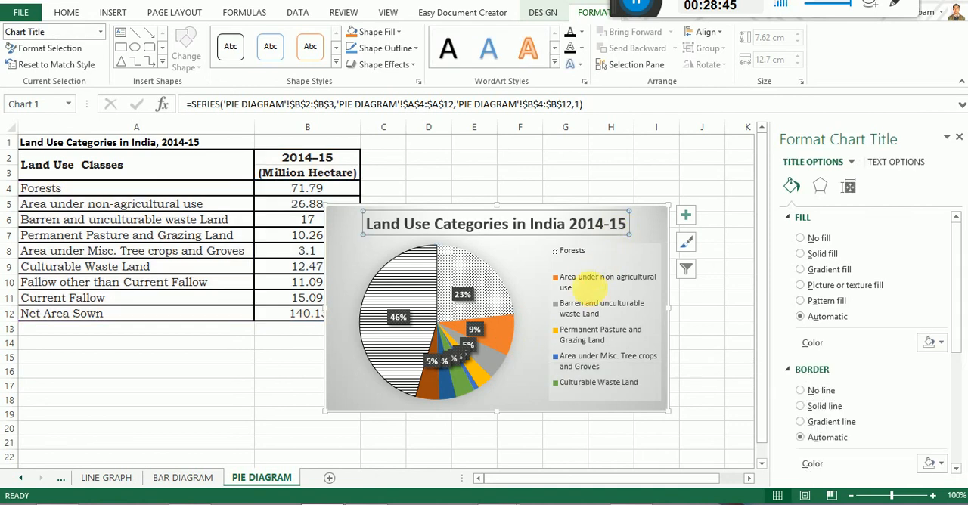
pyautogui.click(592, 287)
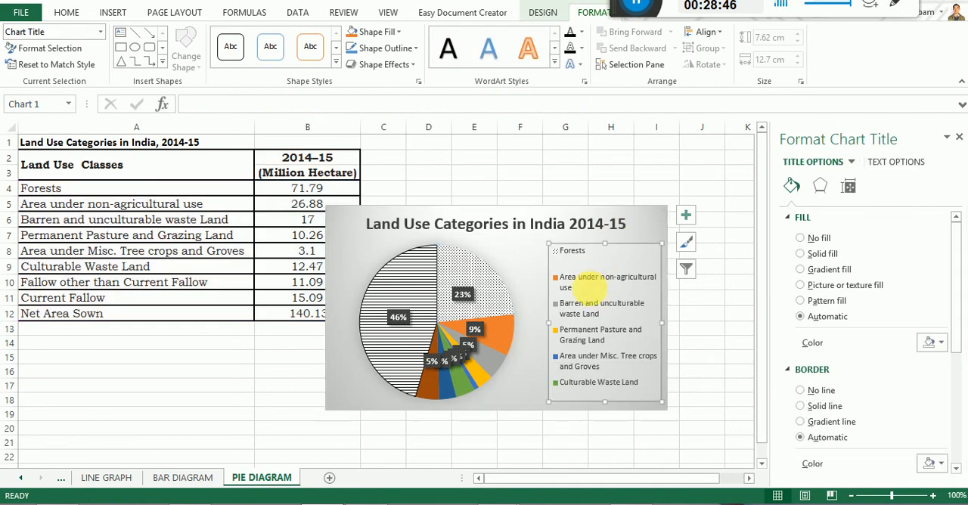
pyautogui.click(351, 214)
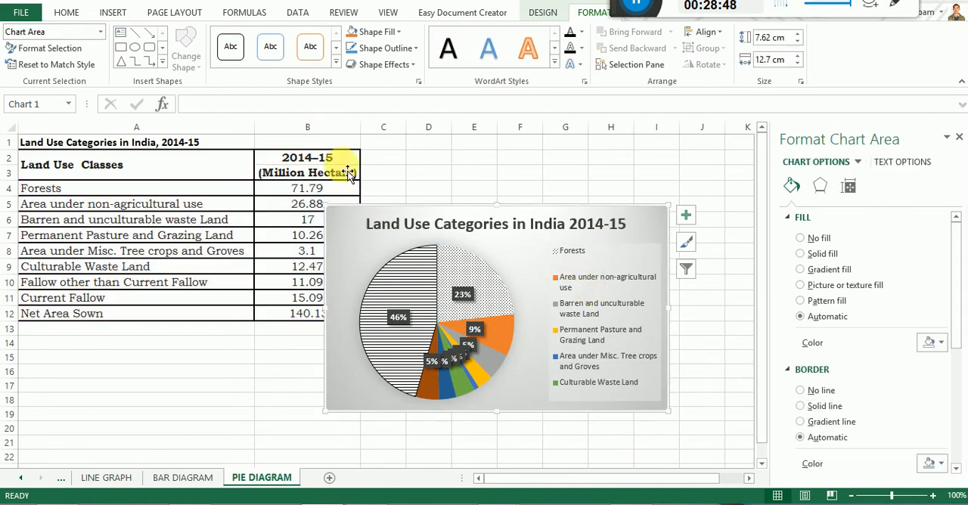
# Preview the data label and legend placement options for the land use pie chart without applying any.
pyautogui.click(543, 13)
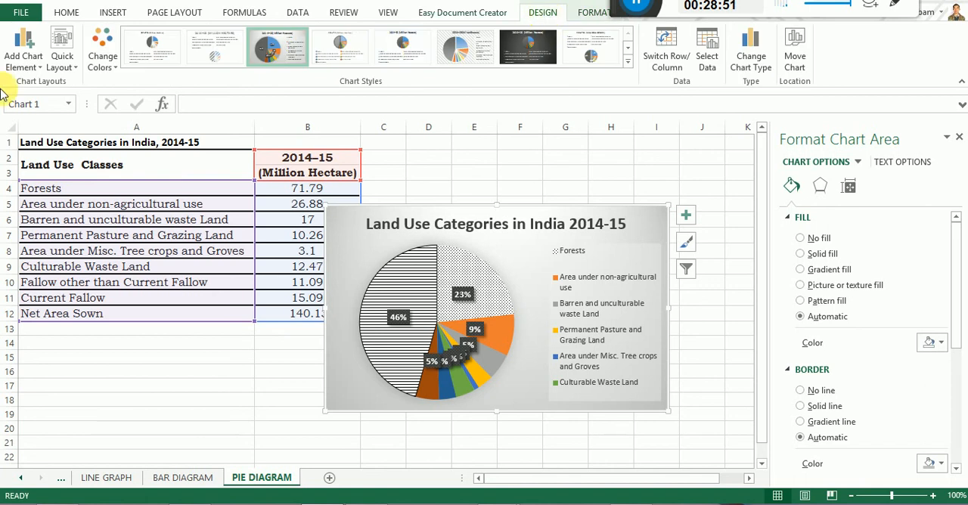
pyautogui.click(36, 64)
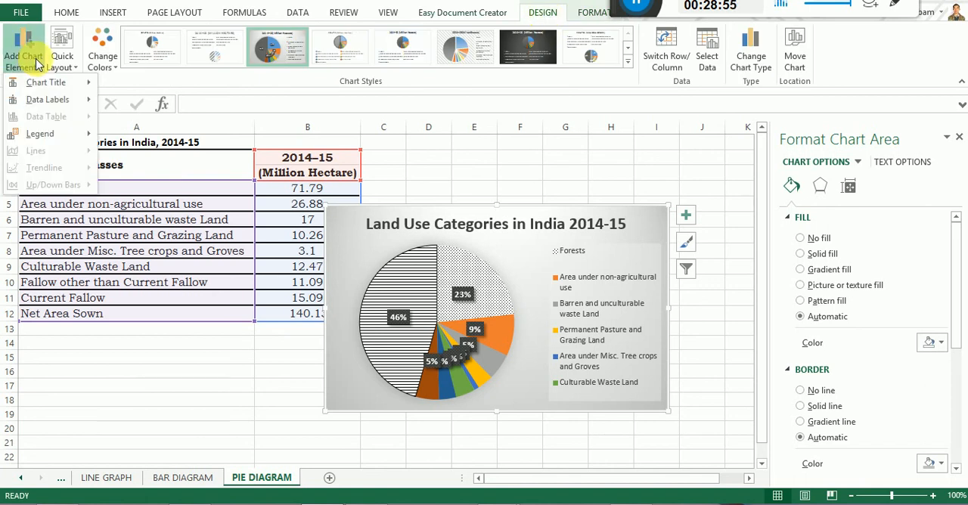
pyautogui.moveTo(45, 101)
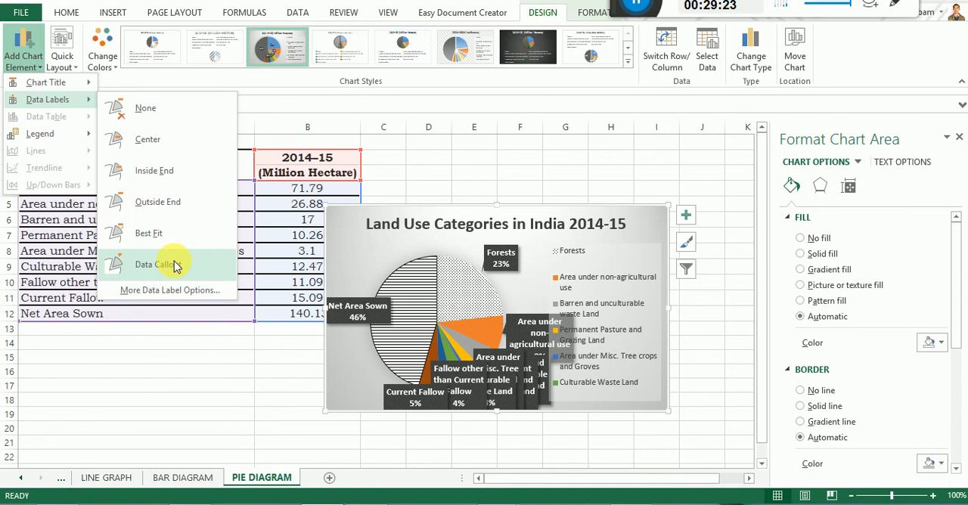
pyautogui.moveTo(68, 143)
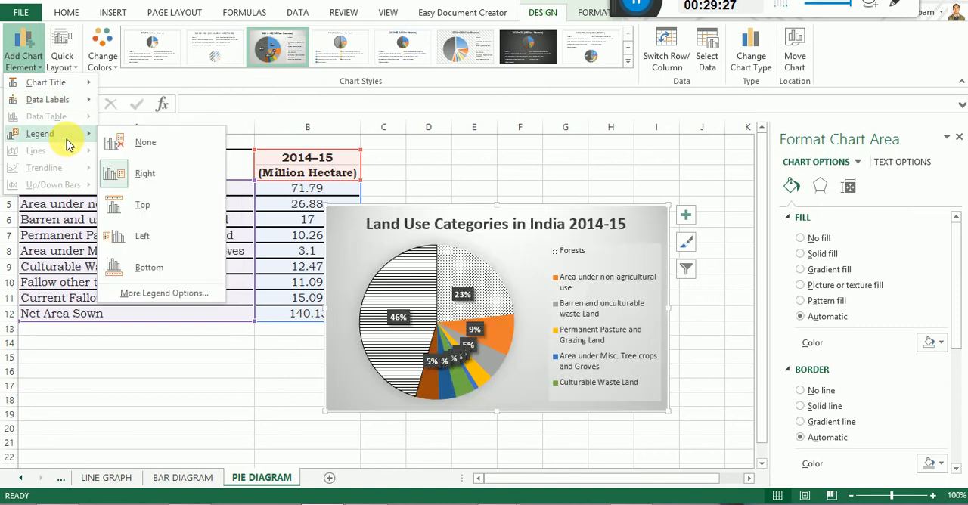
pyautogui.click(499, 434)
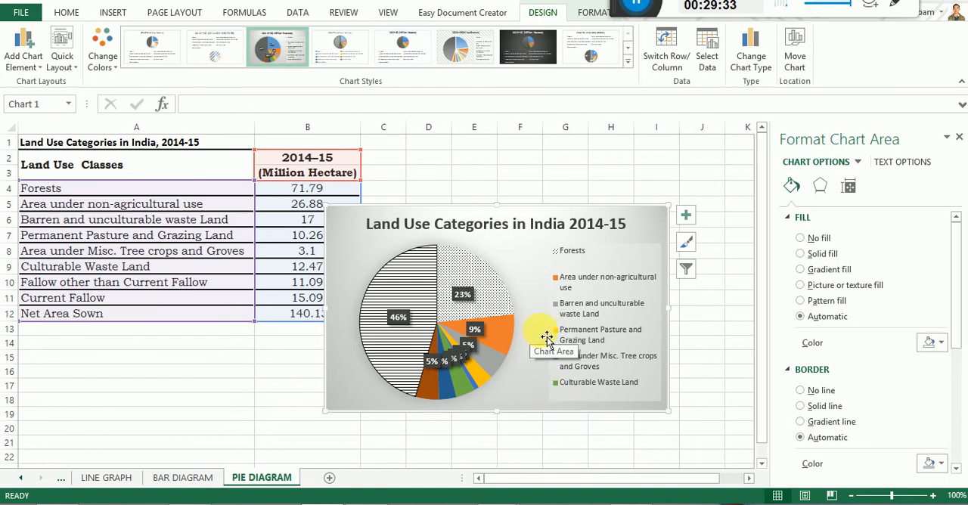
# Fill the Area under non-agricultural use slice with the horizontal brick pattern.
pyautogui.moveTo(506, 329)
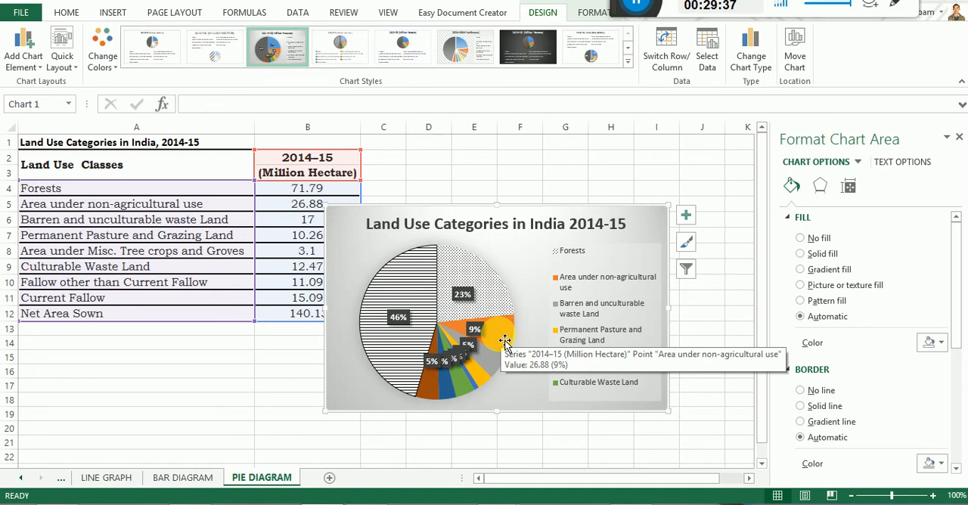
pyautogui.click(505, 337)
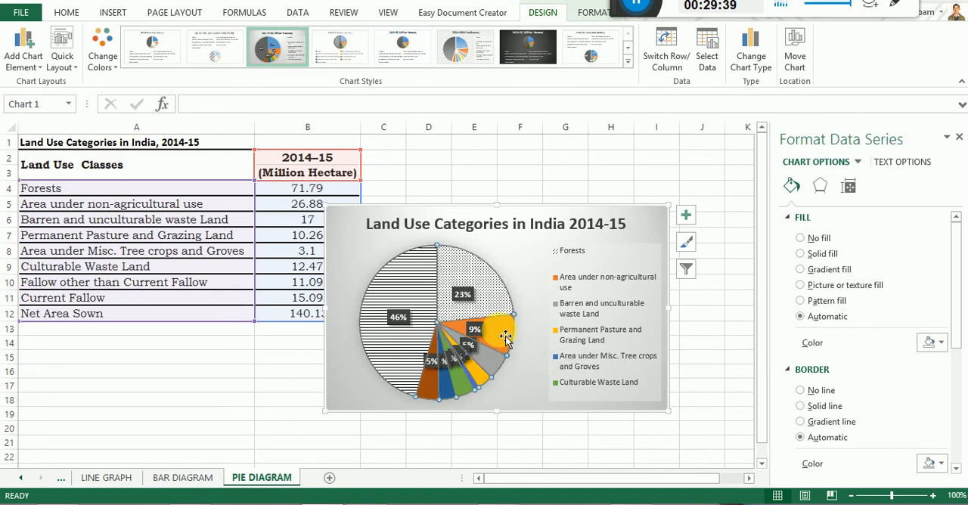
pyautogui.click(505, 336)
pyautogui.moveTo(505, 337); pyautogui.dragTo(507, 334)
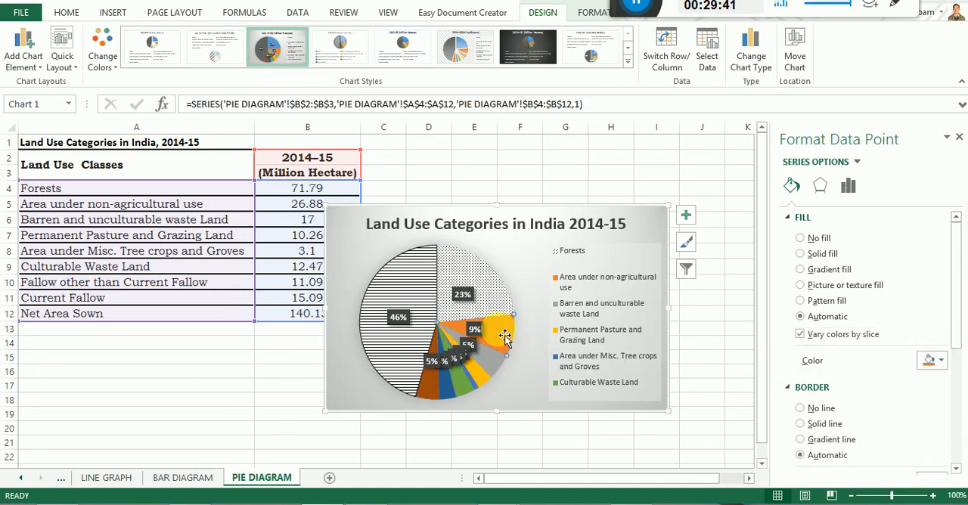
pyautogui.click(802, 302)
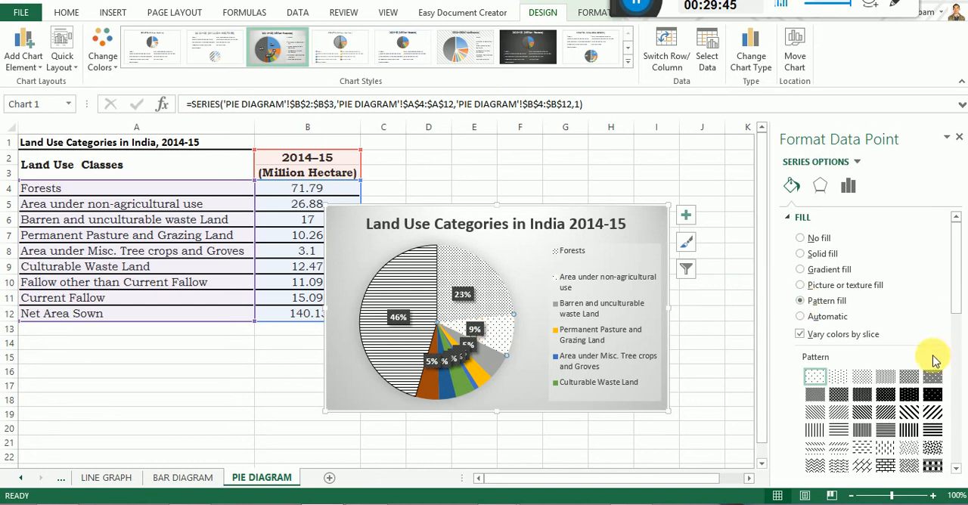
pyautogui.click(884, 467)
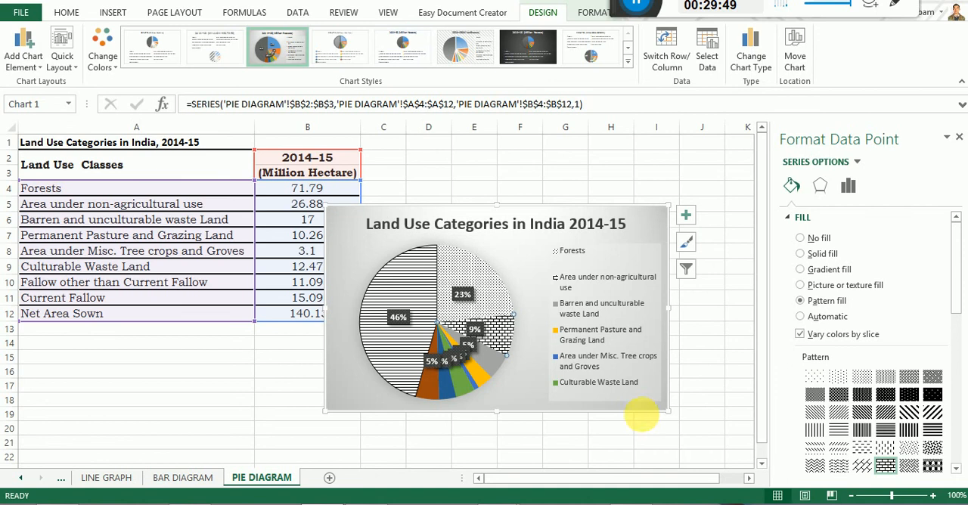
# Fill the Barren and unculturable waste Land slice with the dashed upward diagonal pattern.
pyautogui.click(492, 368)
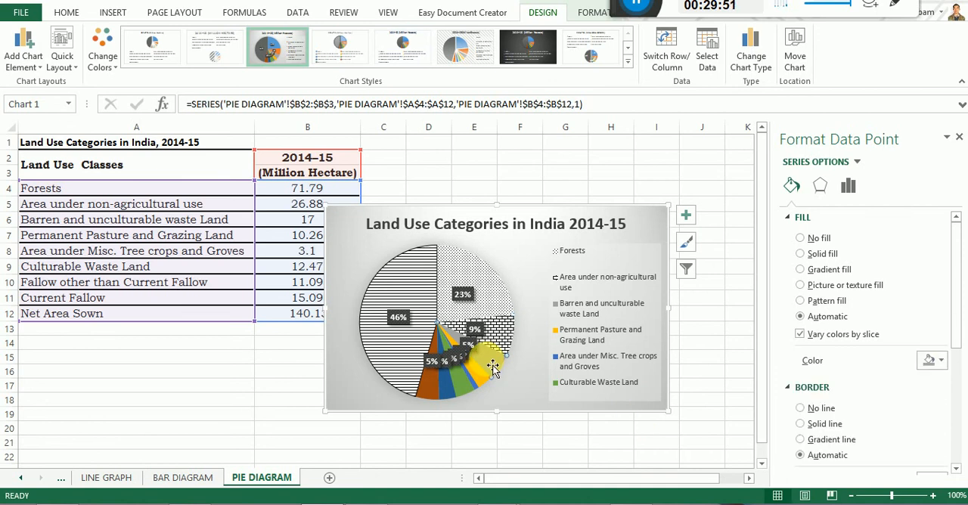
pyautogui.click(801, 301)
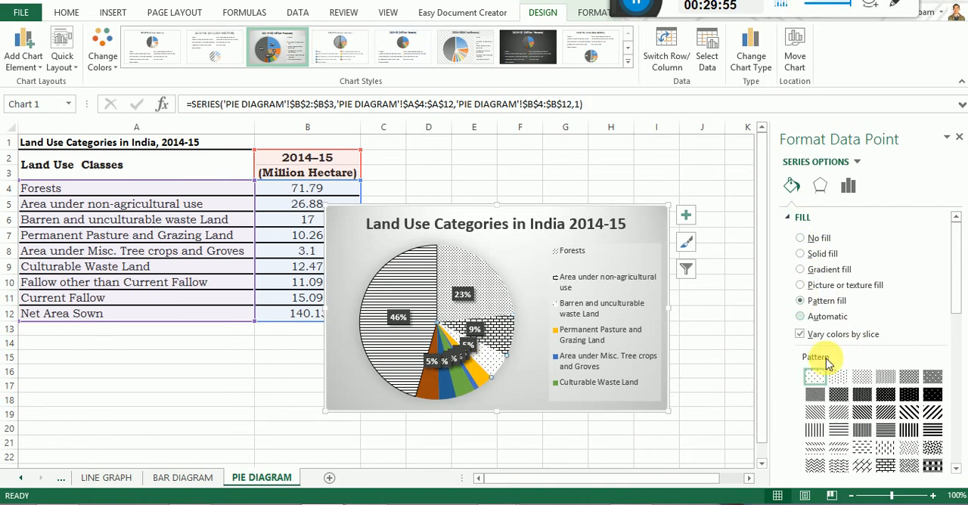
pyautogui.click(837, 447)
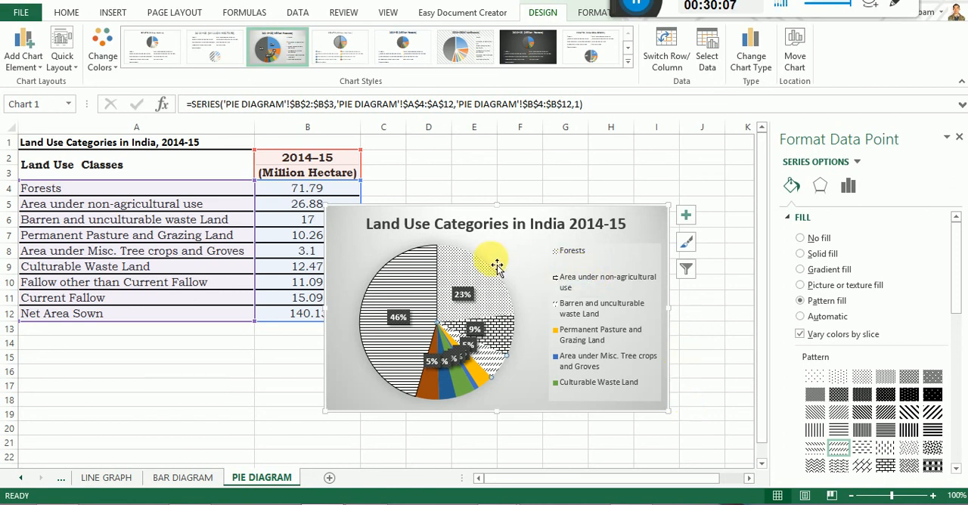
# Copy the whole land use pie chart, not just its title.
pyautogui.rightClick(376, 222)
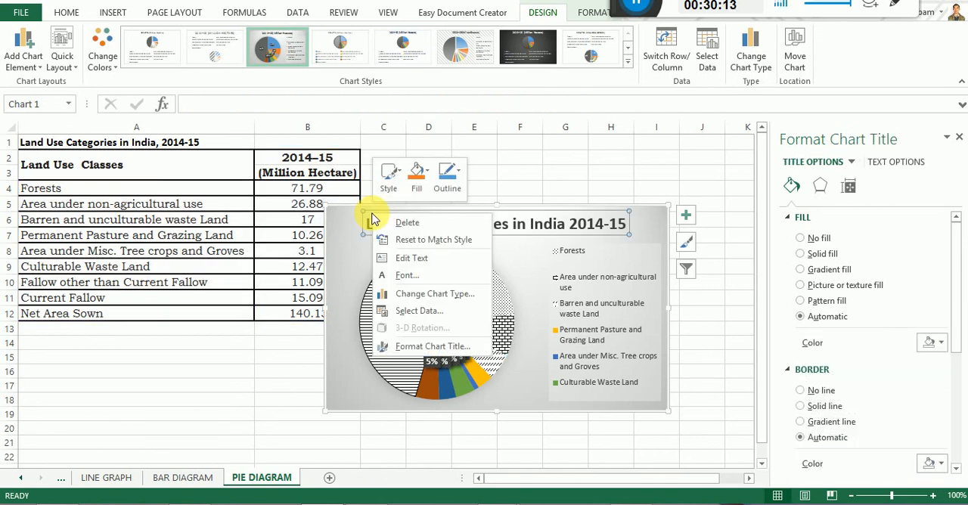
pyautogui.press('Escape')
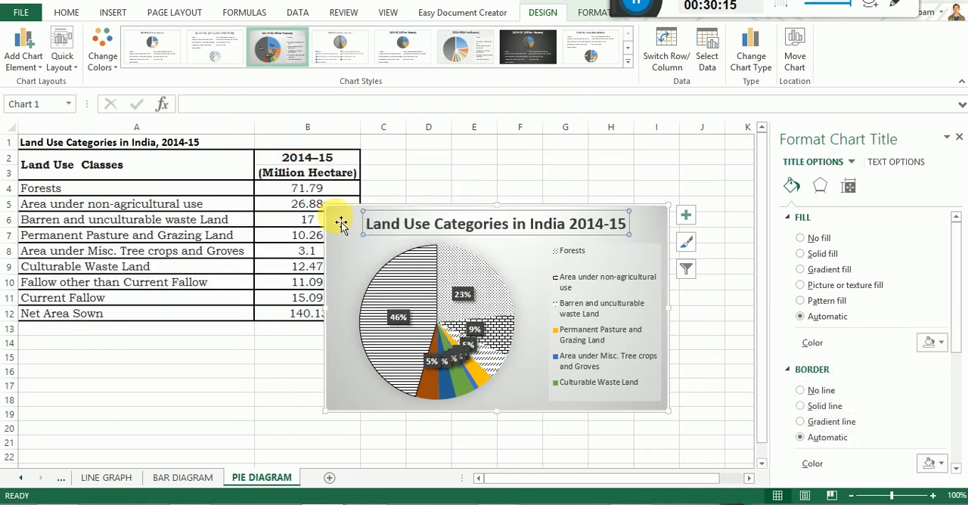
pyautogui.rightClick(341, 221)
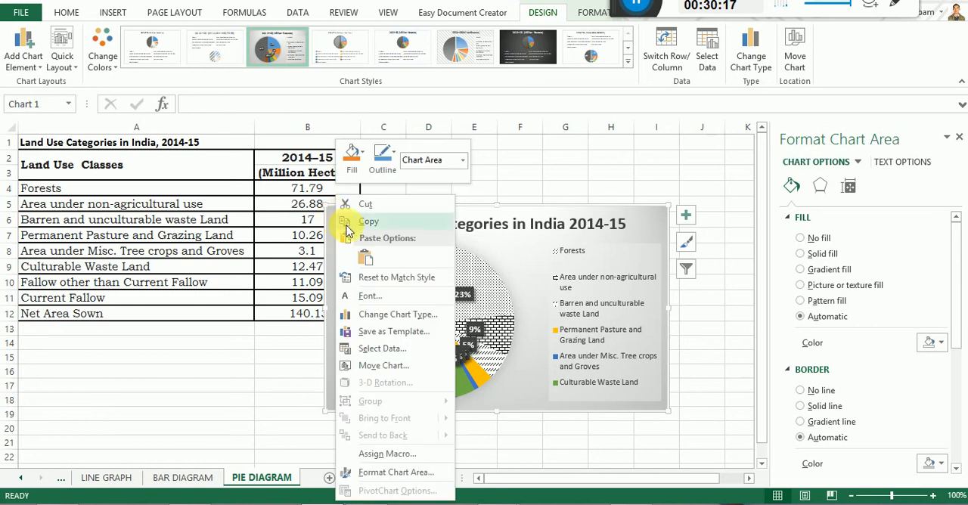
pyautogui.click(378, 222)
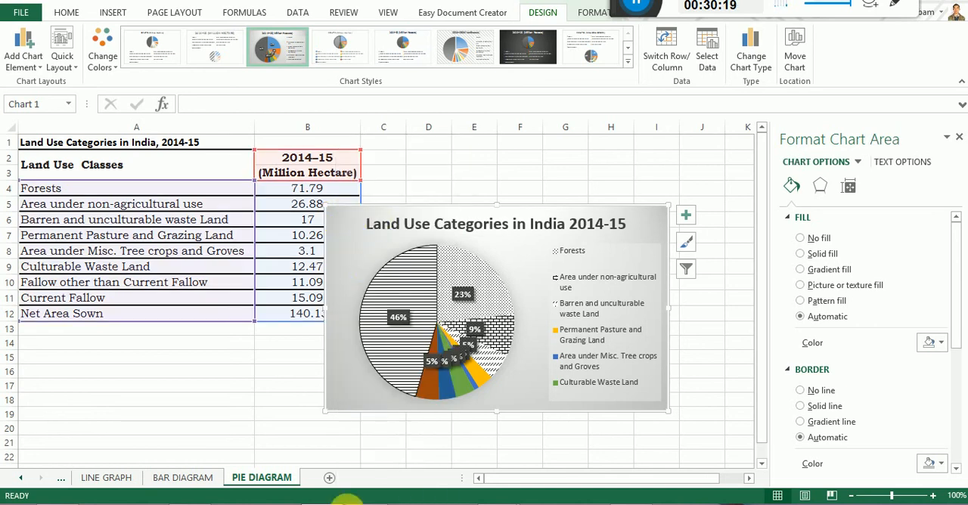
# Switch to the Word document and paste the pie chart after the monthly rainfall bar graph.
pyautogui.click(378, 500)
pyautogui.scroll(-1, 643, 402)
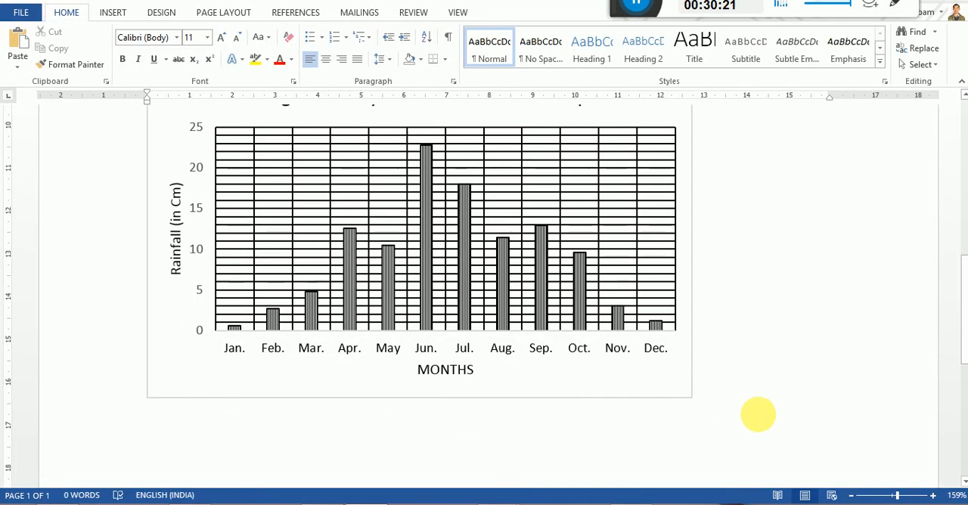
pyautogui.click(731, 427)
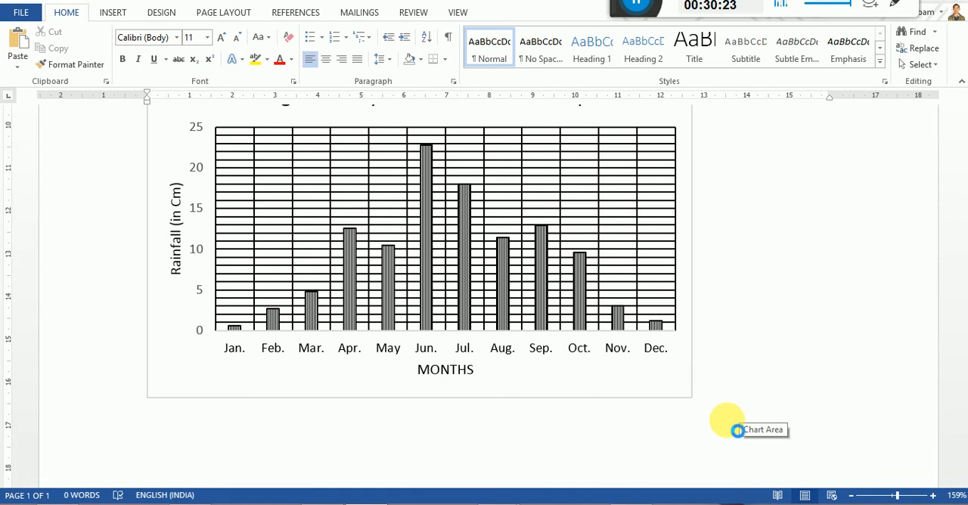
pyautogui.hotkey('ctrl', 'v')
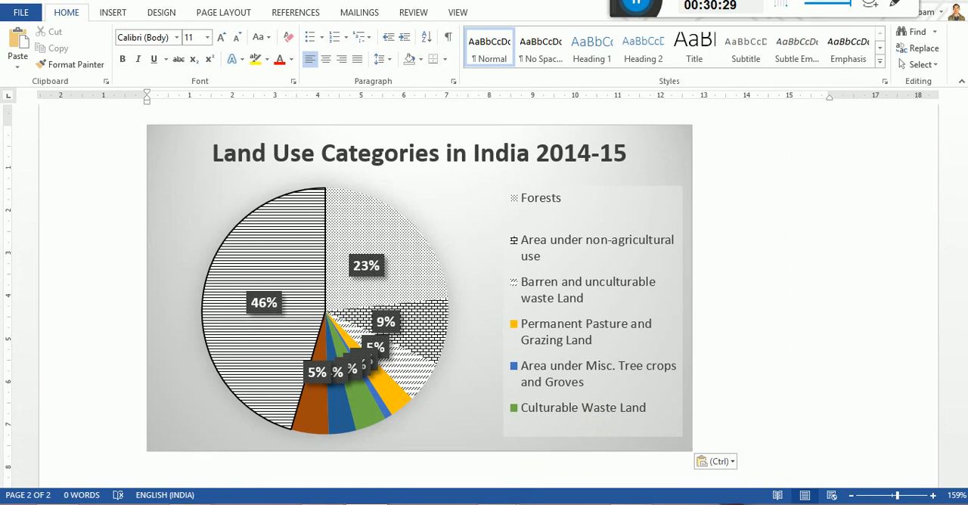
# Switch to the Google Meet call in the browser and close its chat panel.
pyautogui.click(327, 504)
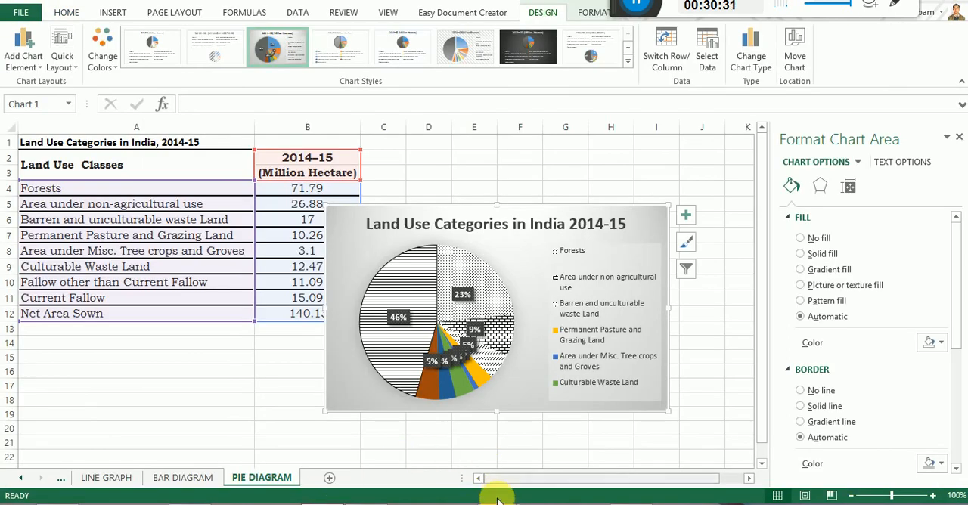
pyautogui.moveTo(491, 503)
pyautogui.click(420, 473)
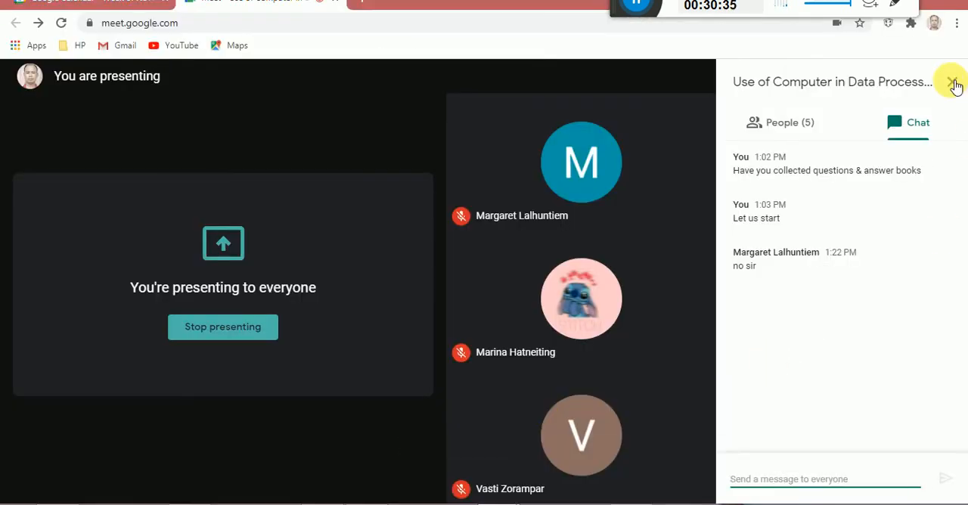
pyautogui.click(952, 83)
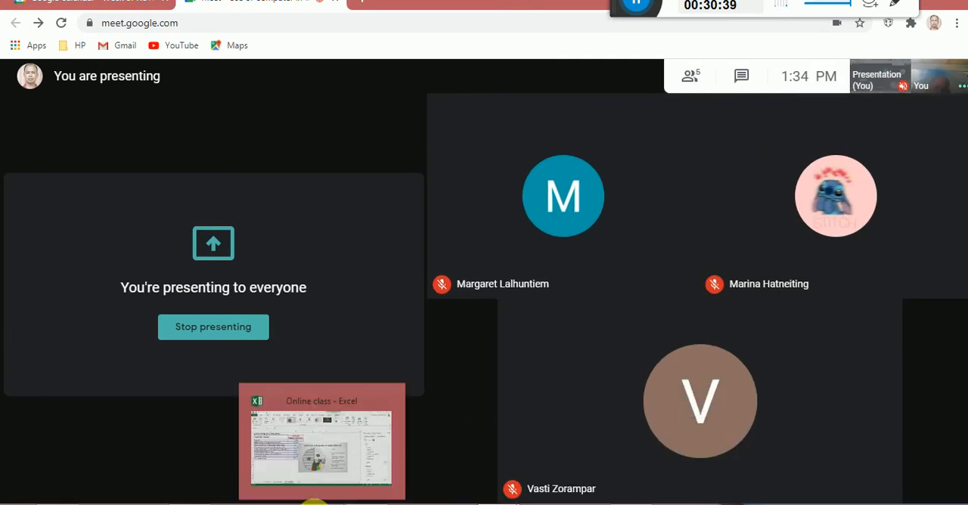
# Check the Google Meet class again and return to the Online class workbook in Excel.
pyautogui.click(315, 502)
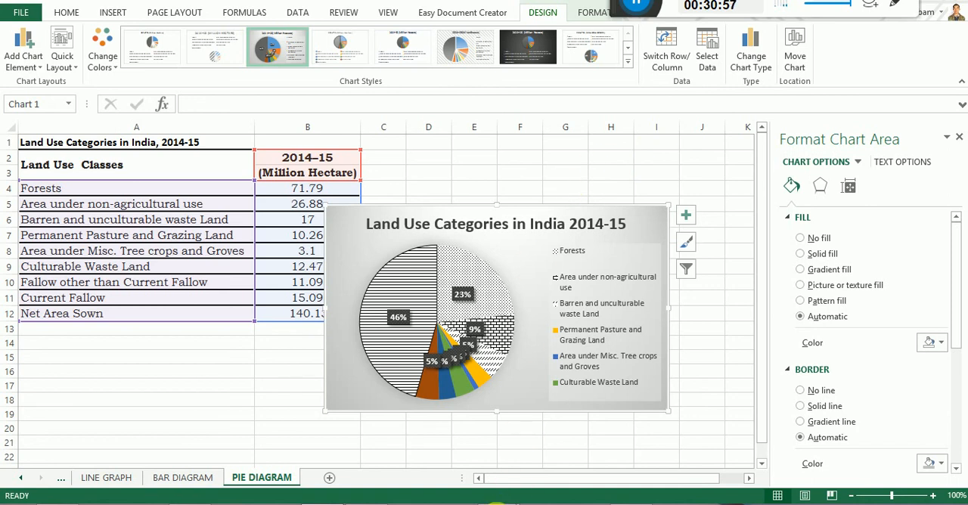
pyautogui.moveTo(503, 502)
pyautogui.click(469, 468)
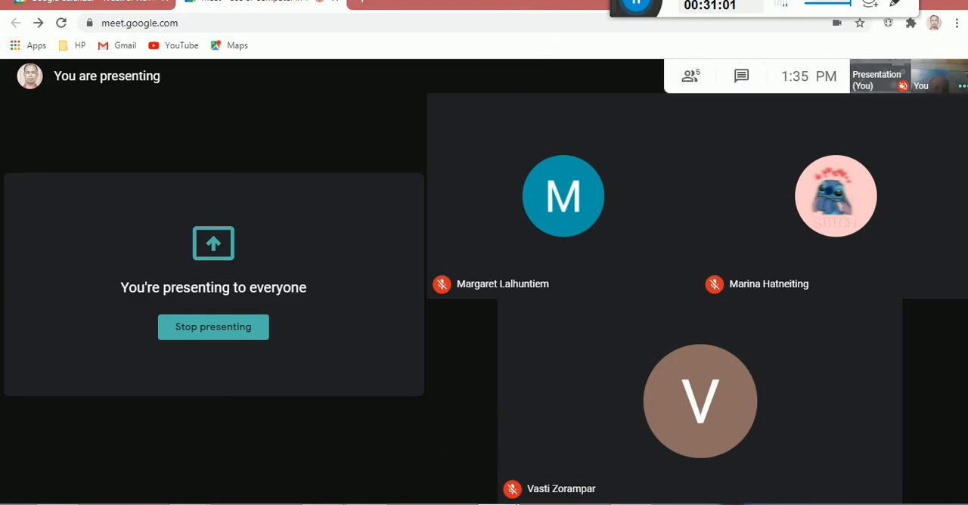
pyautogui.moveTo(334, 502)
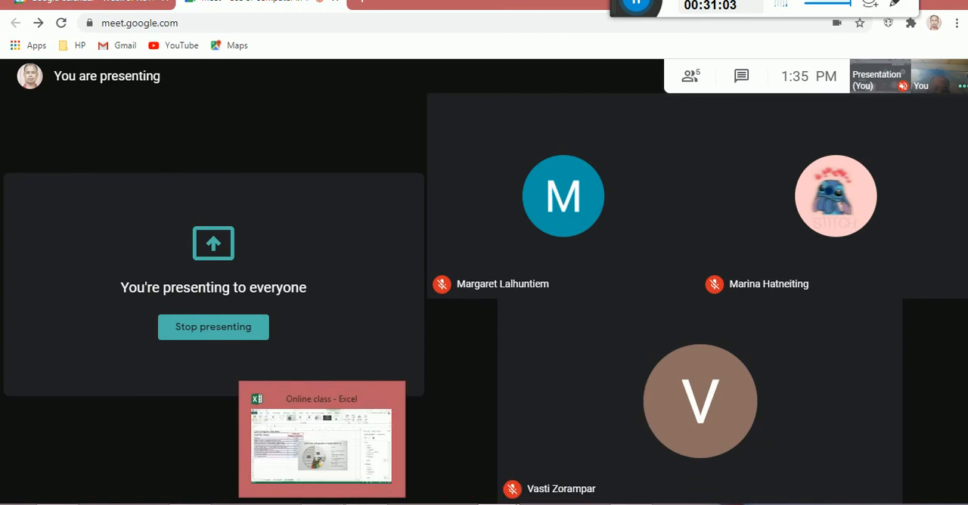
pyautogui.click(335, 503)
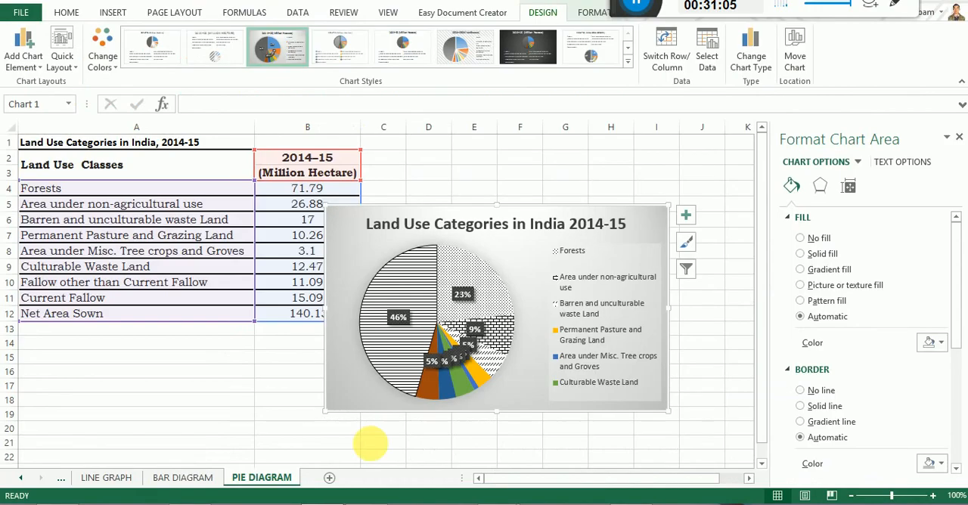